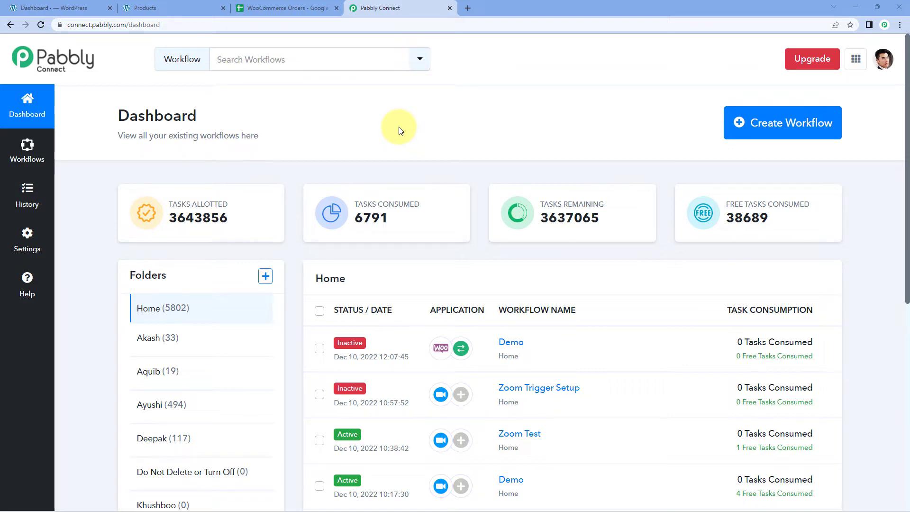
# - Create a new workflow named 'WooCommerce to Google Sheets'
pyautogui.click(801, 122)
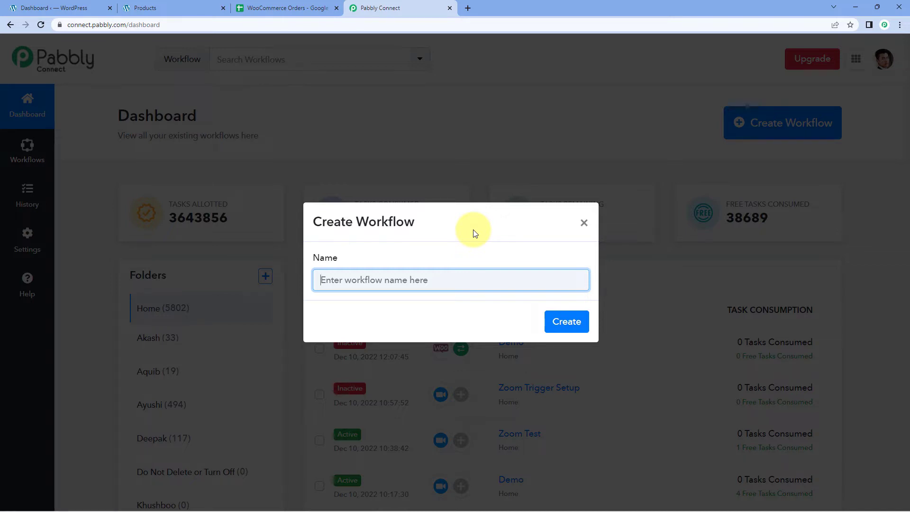
pyautogui.write('W')
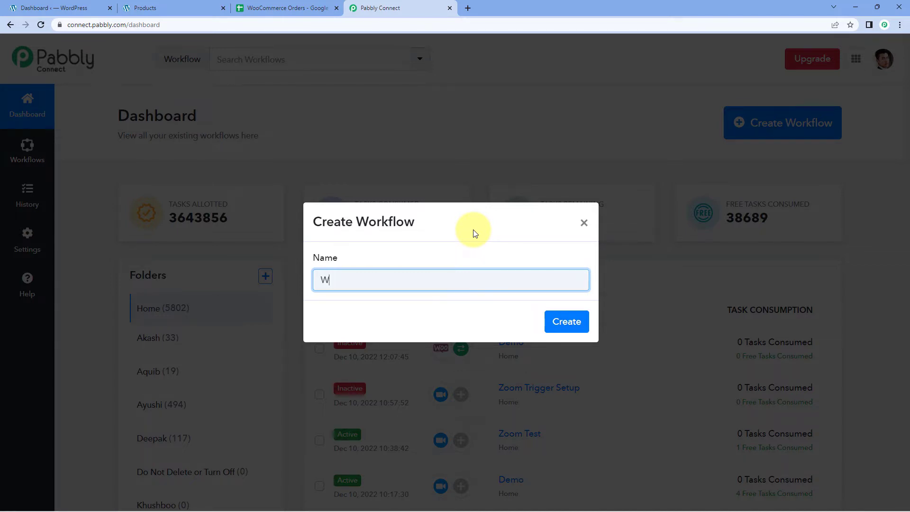
pyautogui.write('ooCommerce to Google Sheets')
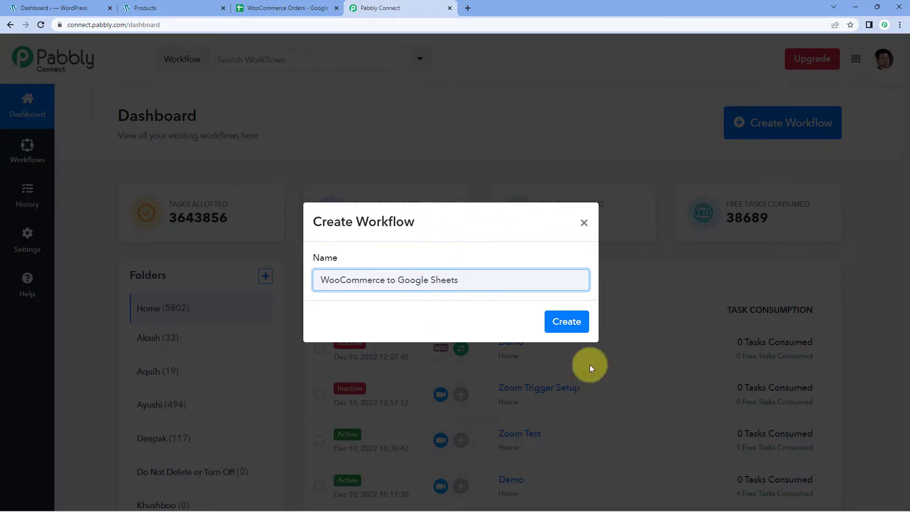
pyautogui.click(564, 320)
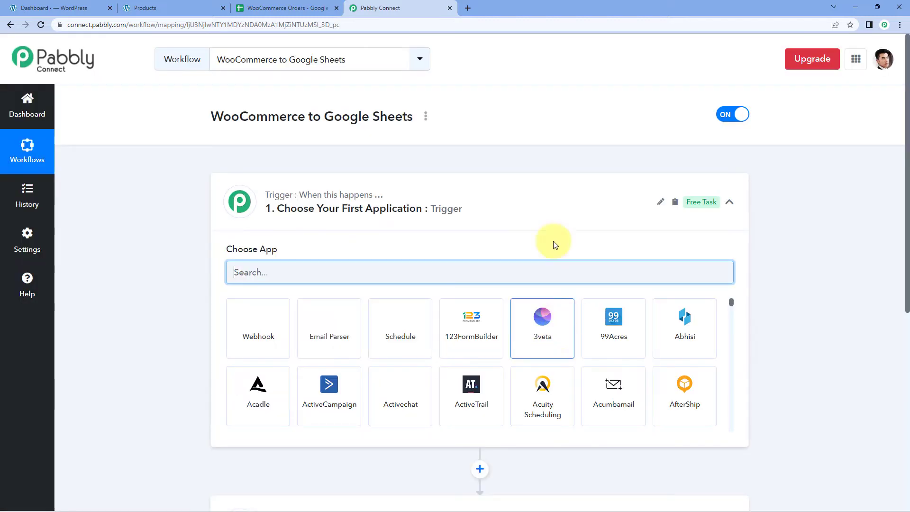
# - Expand the trigger step to show its app list, including Webhook, Email Parser and Schedule
pyautogui.click(413, 197)
pyautogui.scroll(-1, 178, 184)
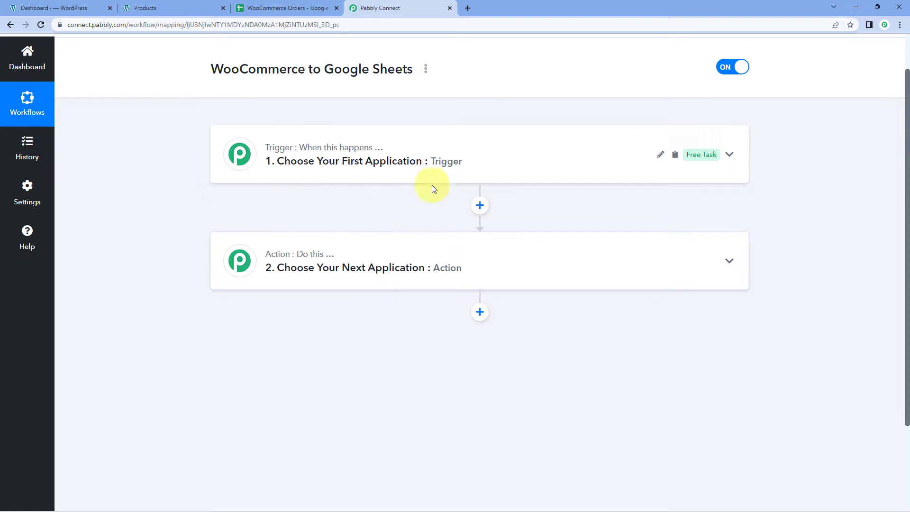
pyautogui.click(421, 144)
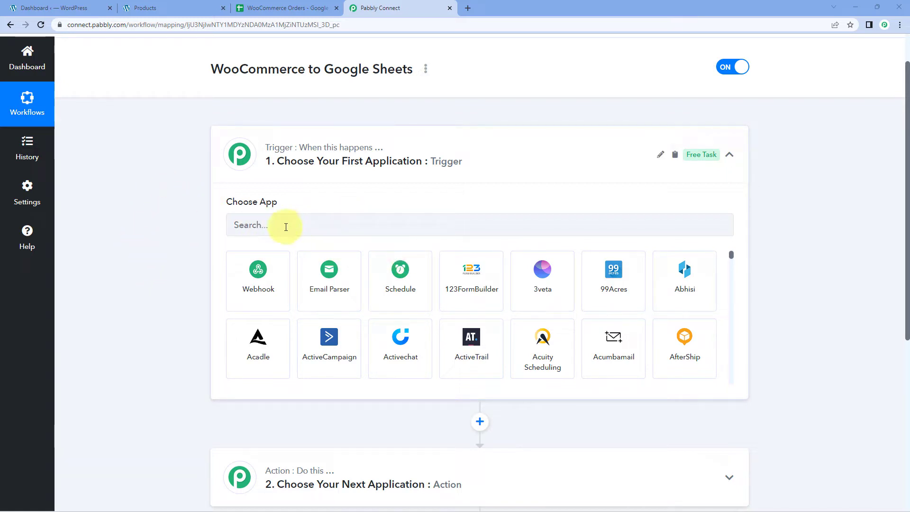
# - Set the trigger app to WooCommerce with the New Order Created event
pyautogui.click(277, 225)
pyautogui.write('WooCo')
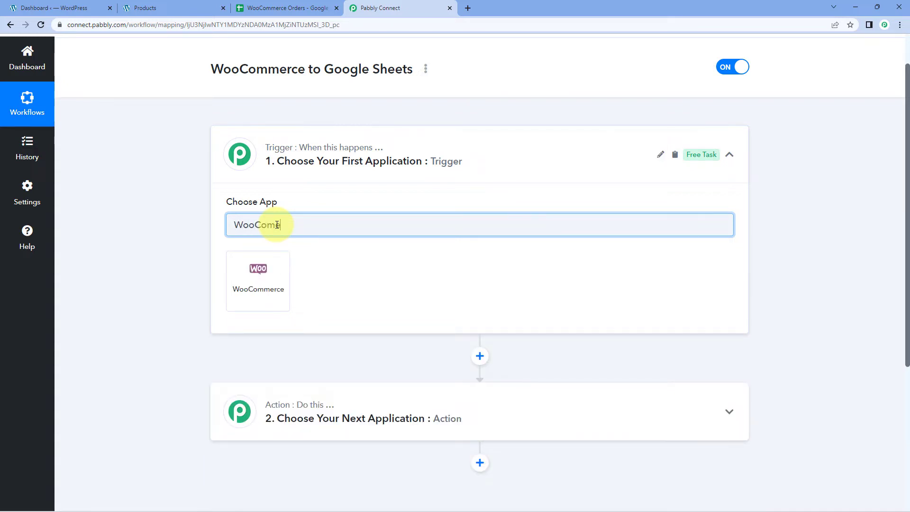
pyautogui.write('m')
pyautogui.click(269, 268)
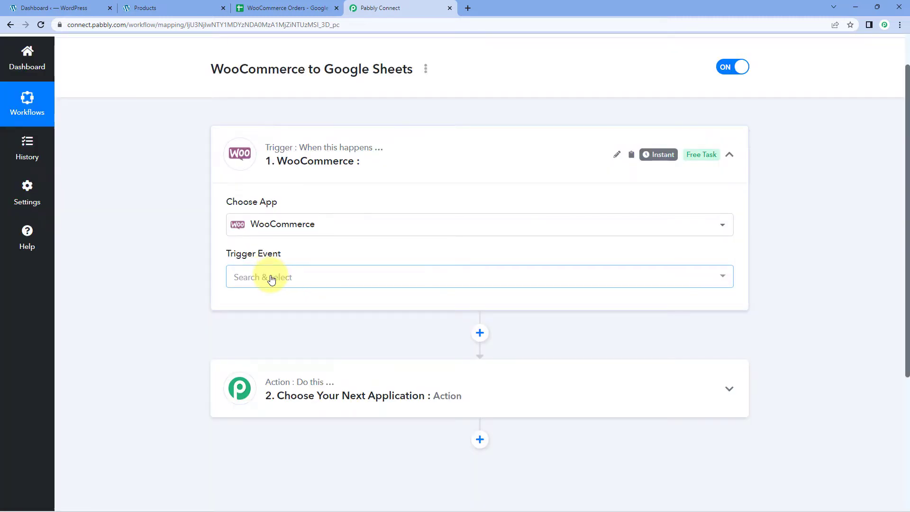
pyautogui.click(268, 277)
pyautogui.scroll(-2, 188, 277)
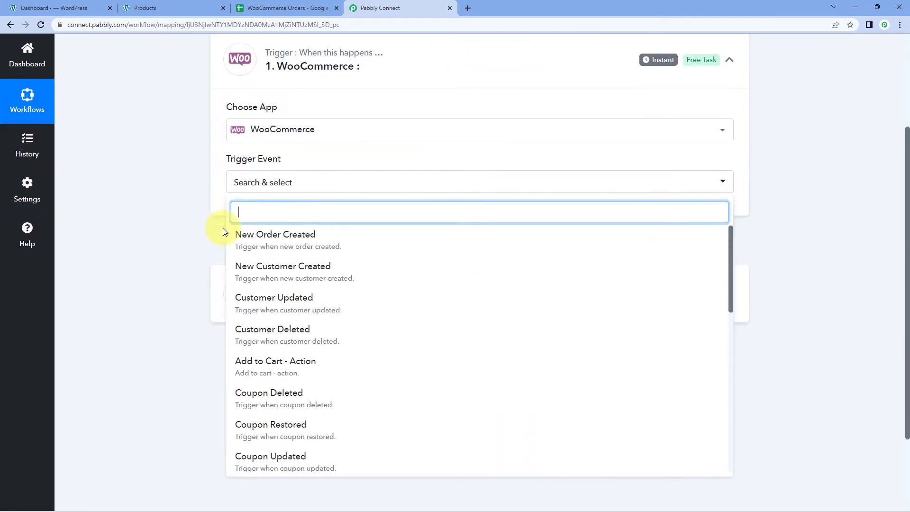
pyautogui.click(318, 244)
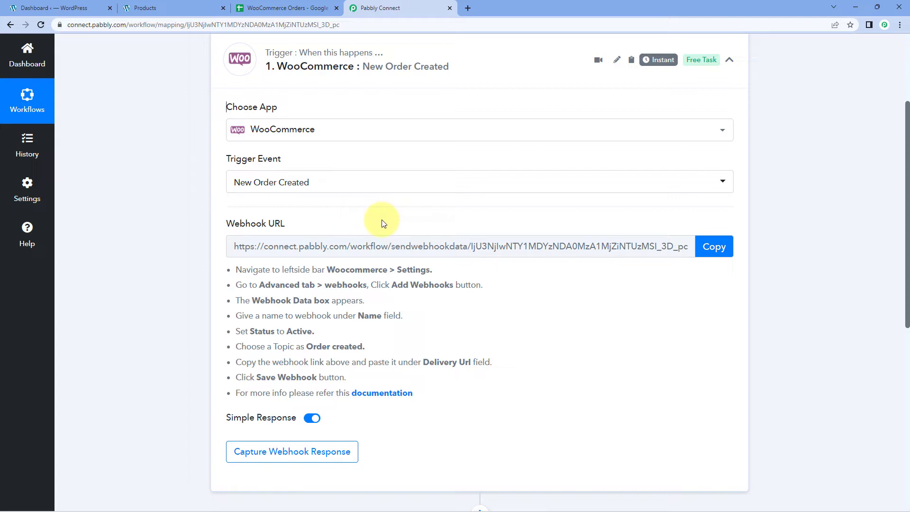
# - Copy the trigger's webhook URL
pyautogui.click(726, 245)
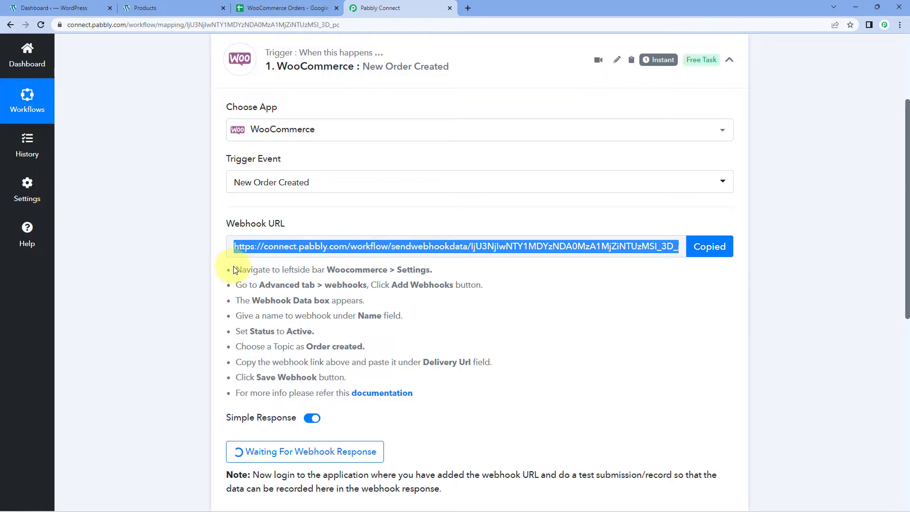
pyautogui.moveTo(232, 270); pyautogui.dragTo(432, 406)
pyautogui.click(433, 406)
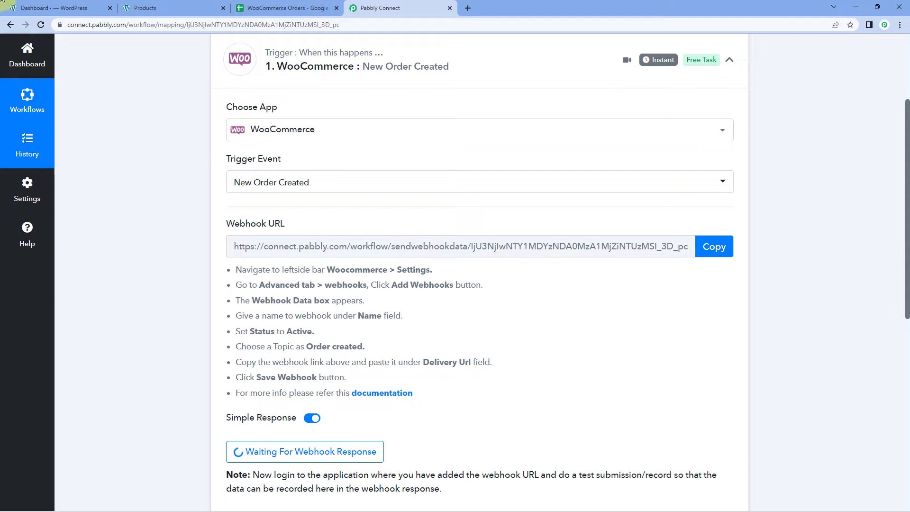
# - In WordPress, go to WooCommerce Settings > Advanced > Webhooks to list existing webhooks
pyautogui.click(60, 6)
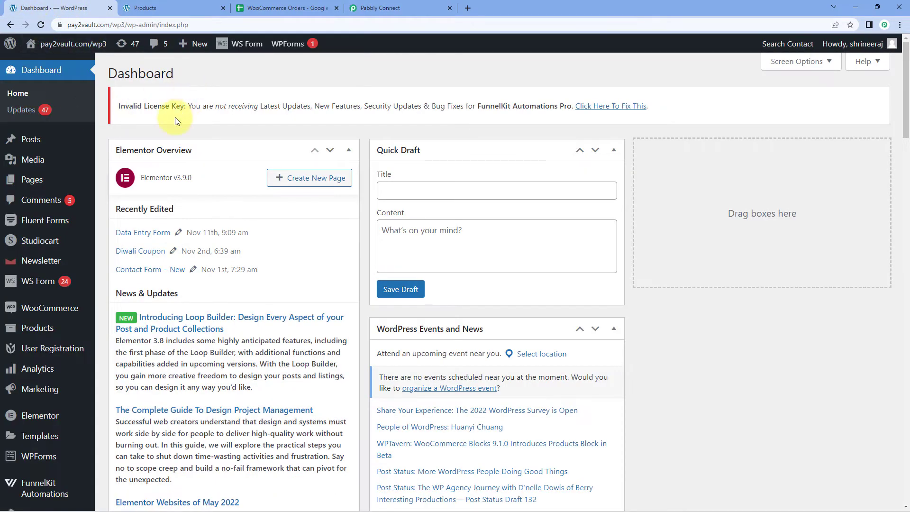
pyautogui.scroll(-2, 144, 126)
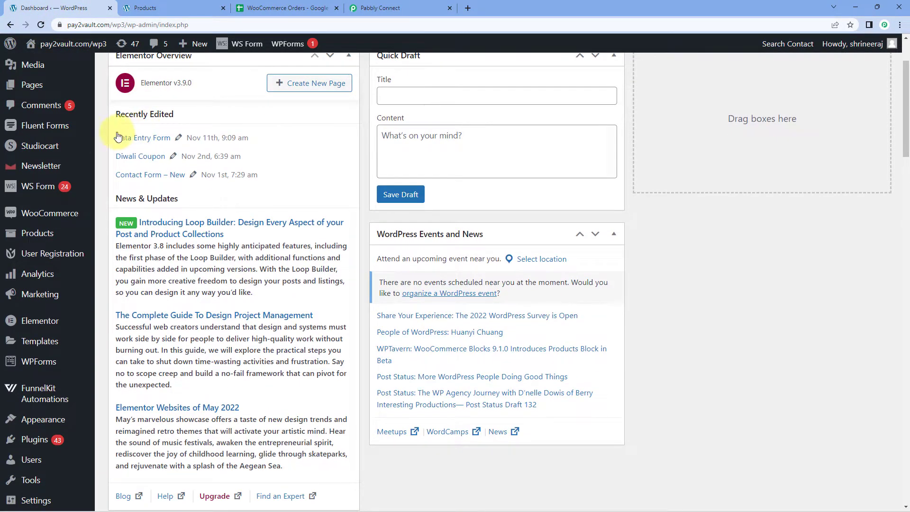
pyautogui.scroll(1, 107, 156)
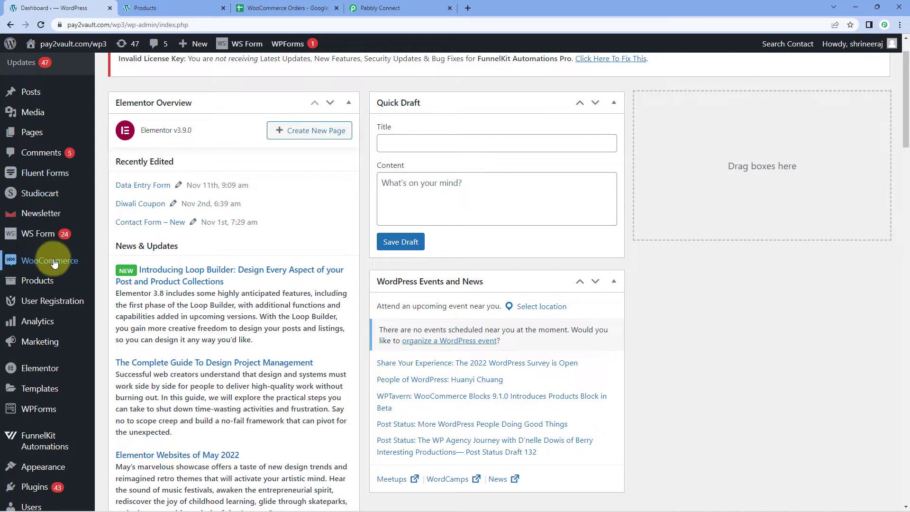
pyautogui.moveTo(54, 263)
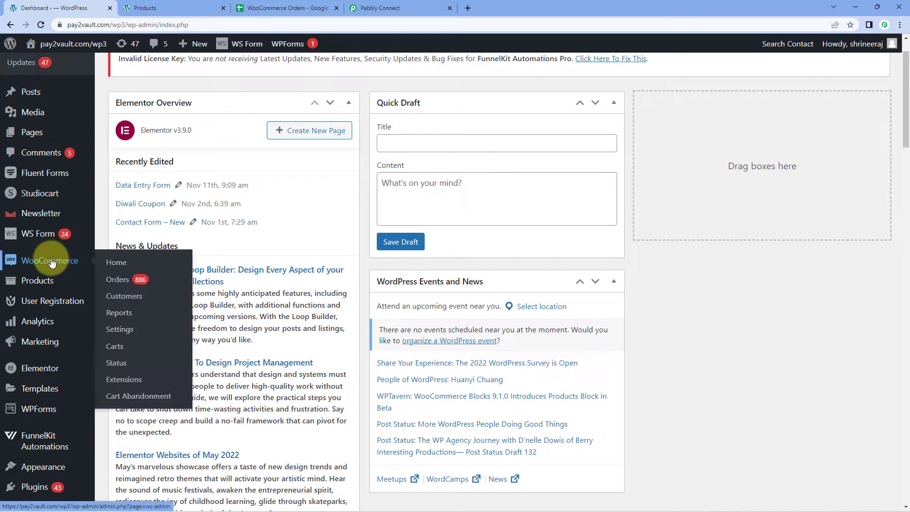
pyautogui.click(128, 332)
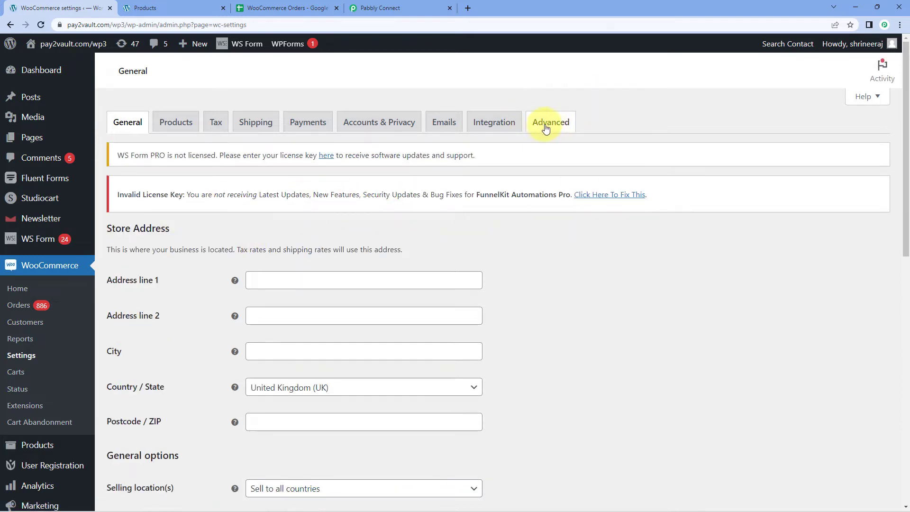
pyautogui.click(545, 124)
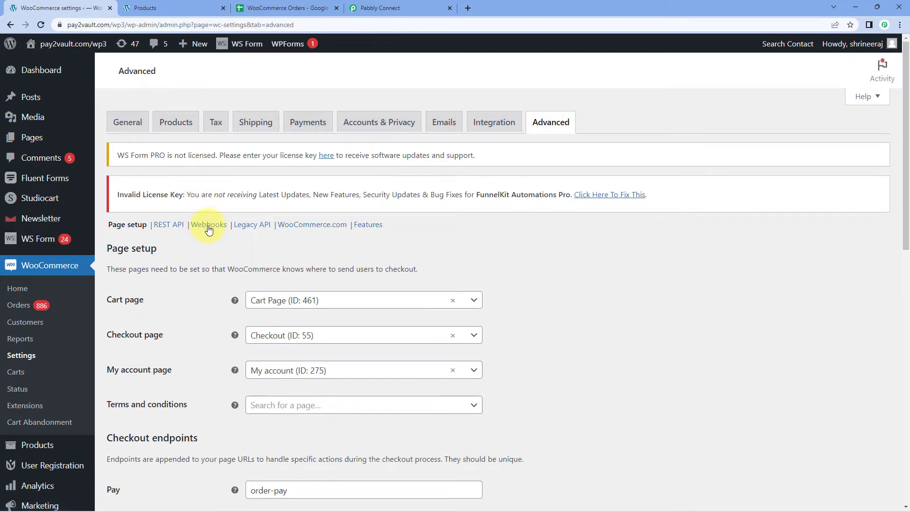
pyautogui.click(208, 226)
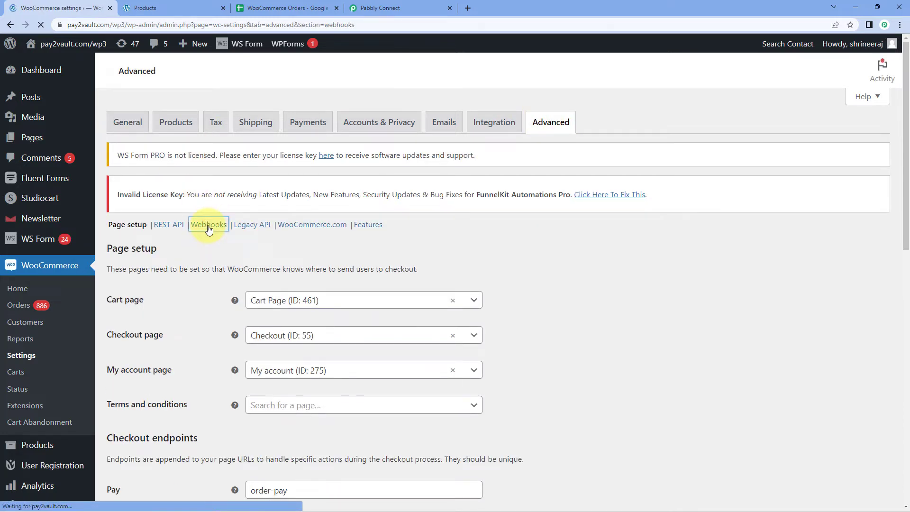
pyautogui.scroll(-3, 209, 230)
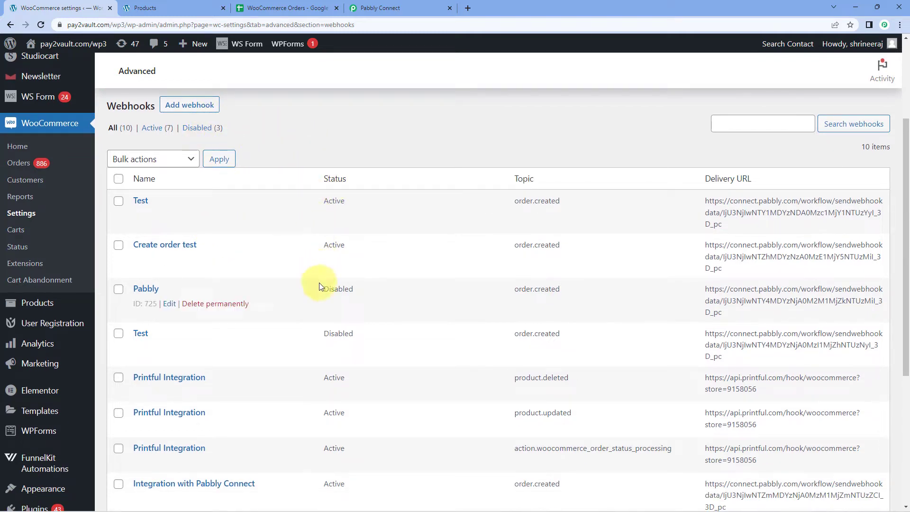
# - Add a webhook named 'pabbly Connect' with status Active and topic Order created
pyautogui.click(191, 105)
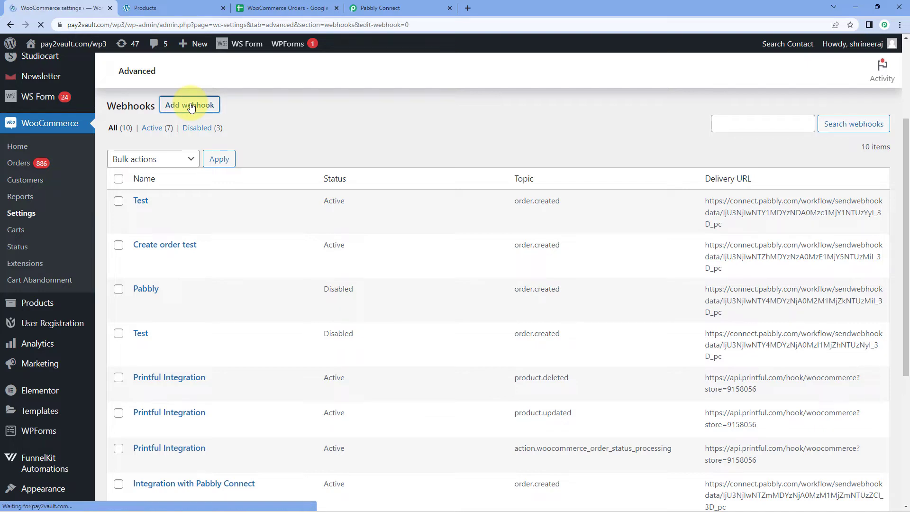
pyautogui.scroll(-2, 260, 207)
pyautogui.scroll(-1, 261, 207)
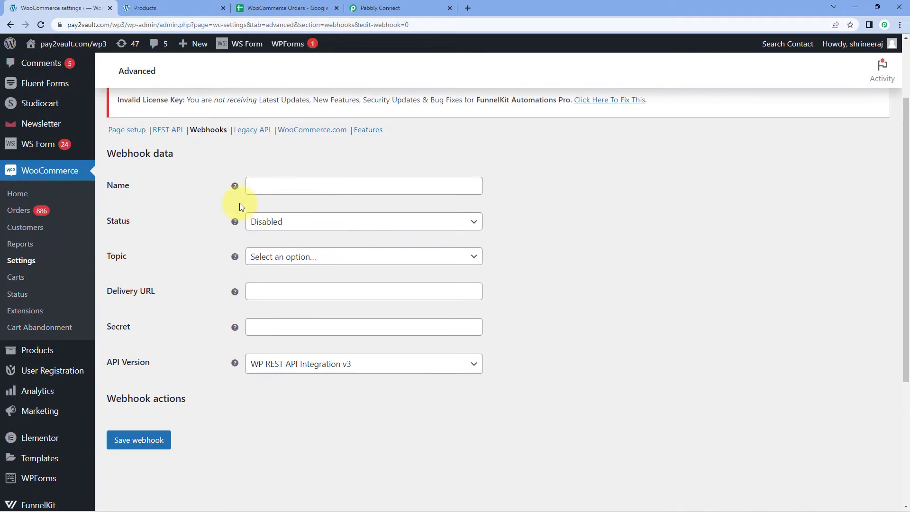
pyautogui.click(267, 139)
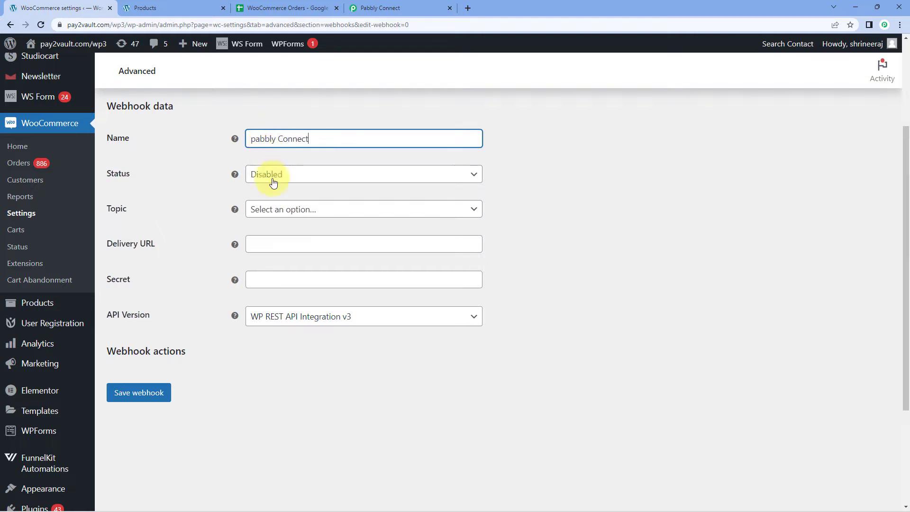
pyautogui.click(285, 178)
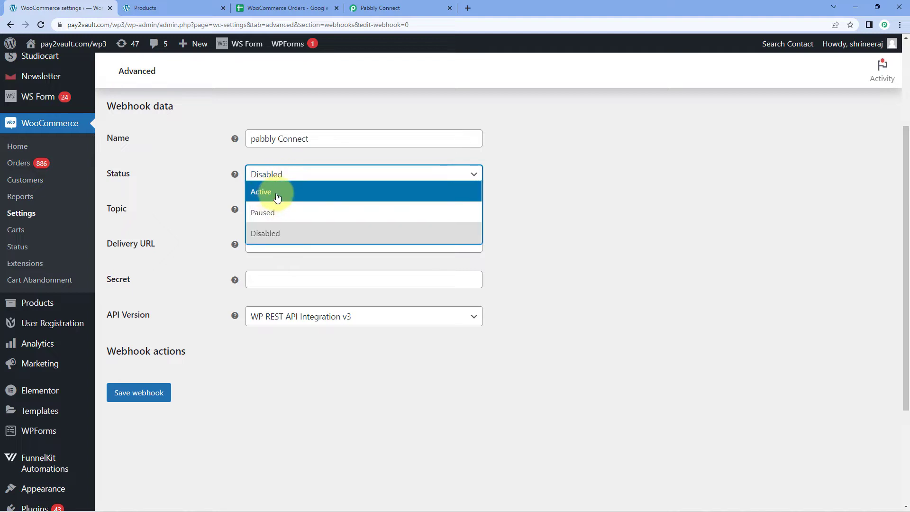
pyautogui.click(270, 191)
pyautogui.click(302, 214)
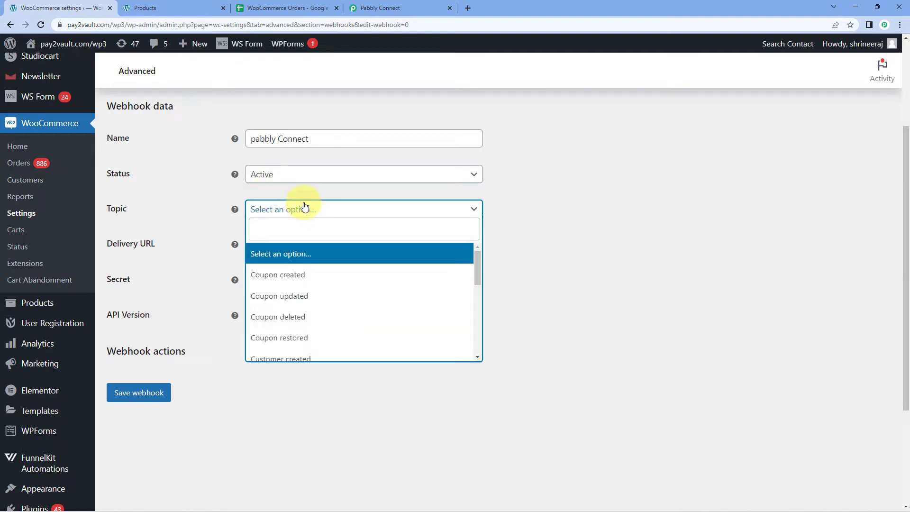
pyautogui.scroll(-2, 299, 268)
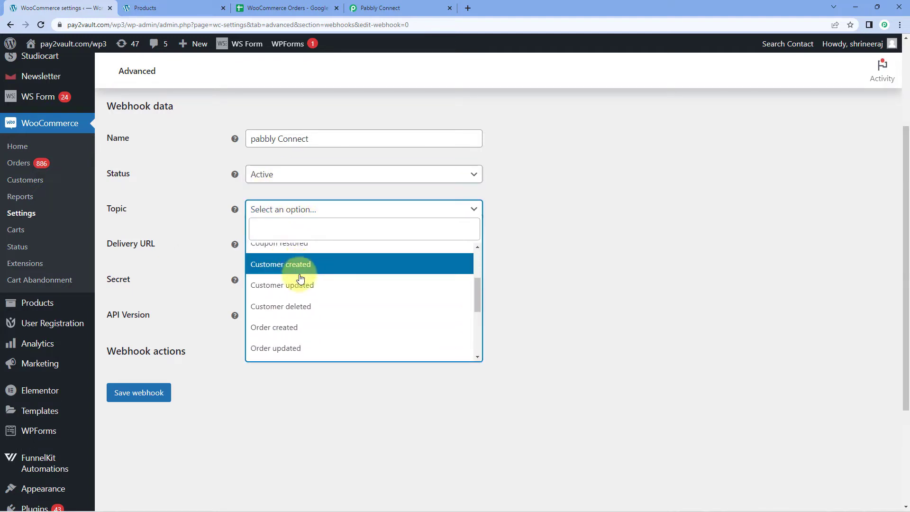
pyautogui.click(302, 327)
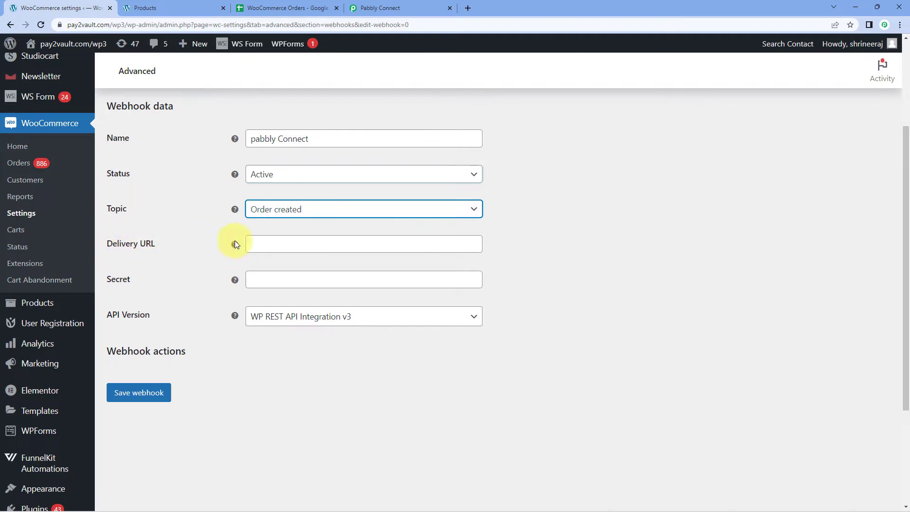
# - Paste the Pabbly Connect webhook URL into the Delivery URL field
pyautogui.click(271, 246)
pyautogui.rightClick(270, 246)
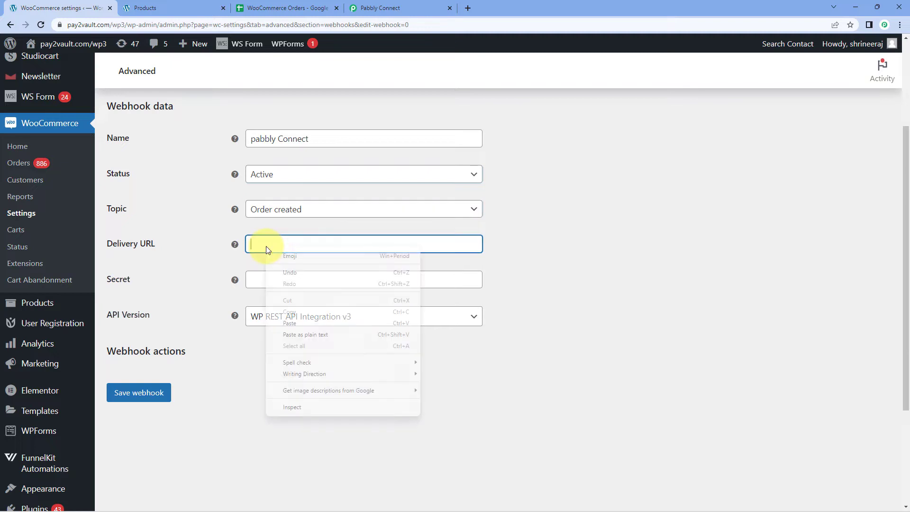
pyautogui.click(290, 324)
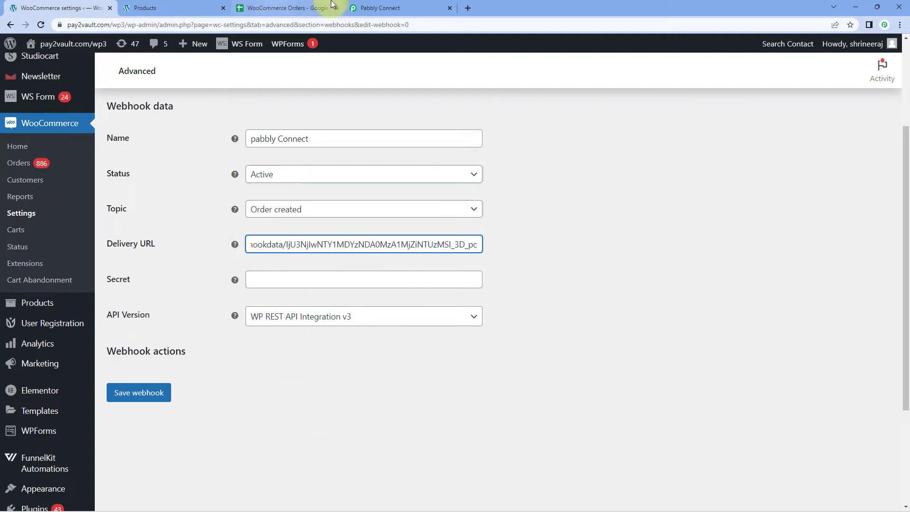
pyautogui.click(381, 8)
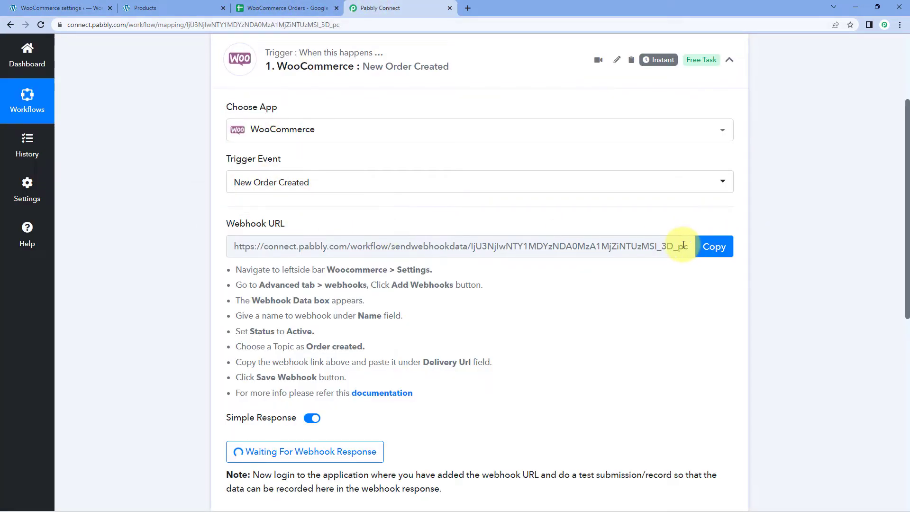
pyautogui.click(62, 7)
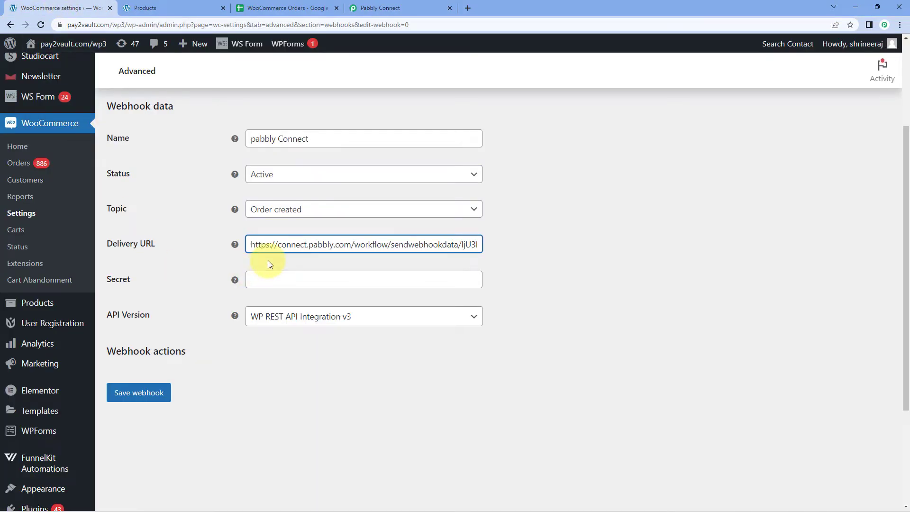
# - Save the webhook and return to the Pabbly Connect workflow
pyautogui.click(135, 402)
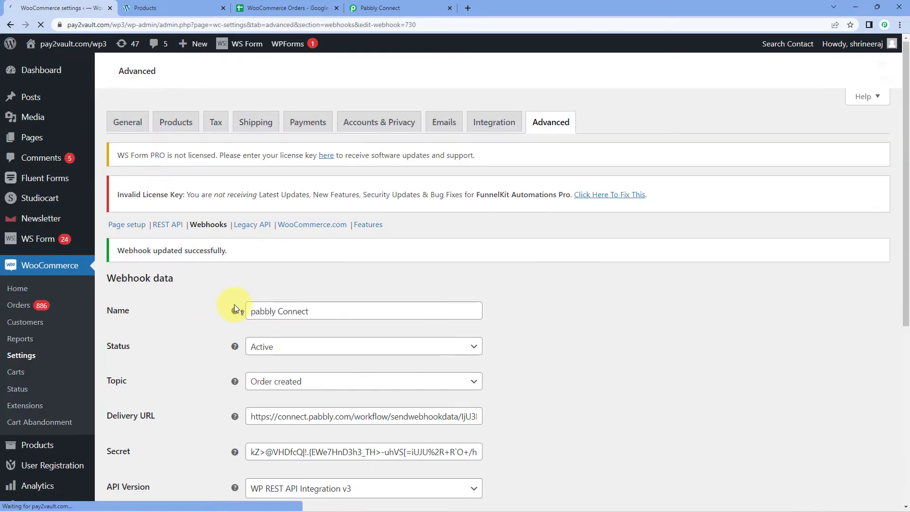
pyautogui.scroll(-2, 226, 311)
pyautogui.scroll(-1, 226, 308)
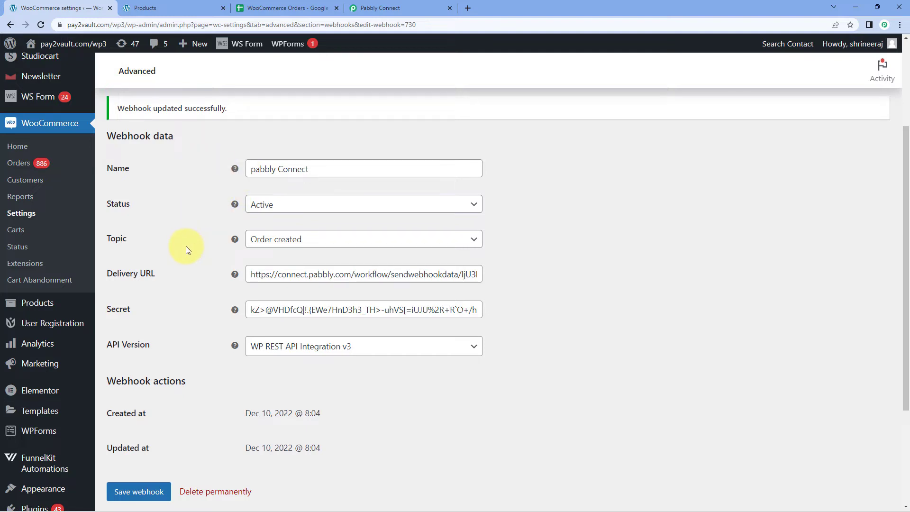
pyautogui.click(406, 10)
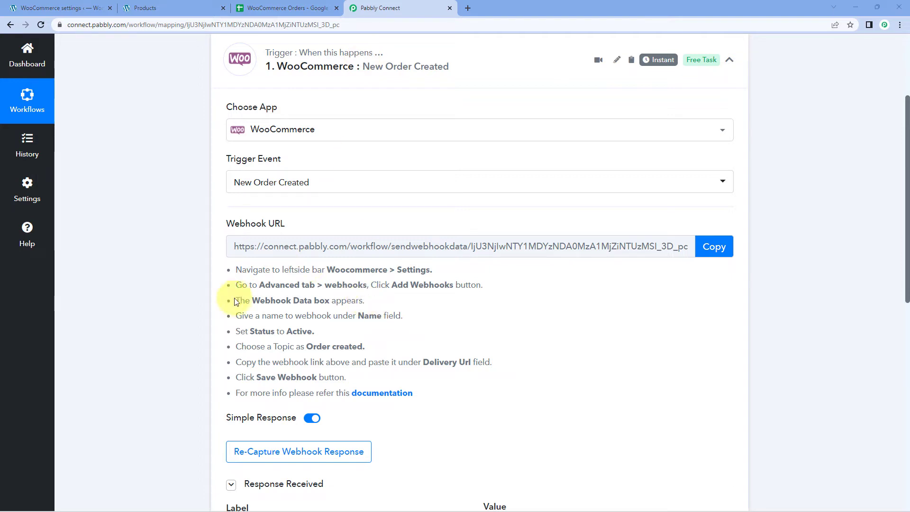
# - Re-capture the webhook response, confirming Yes, and switch Simple Response off
pyautogui.scroll(-1, 303, 271)
pyautogui.scroll(-1, 360, 304)
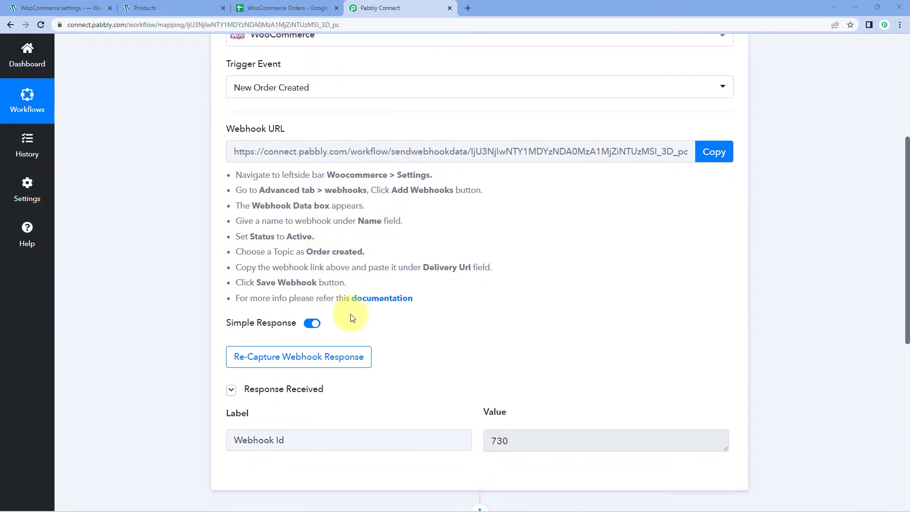
pyautogui.click(275, 361)
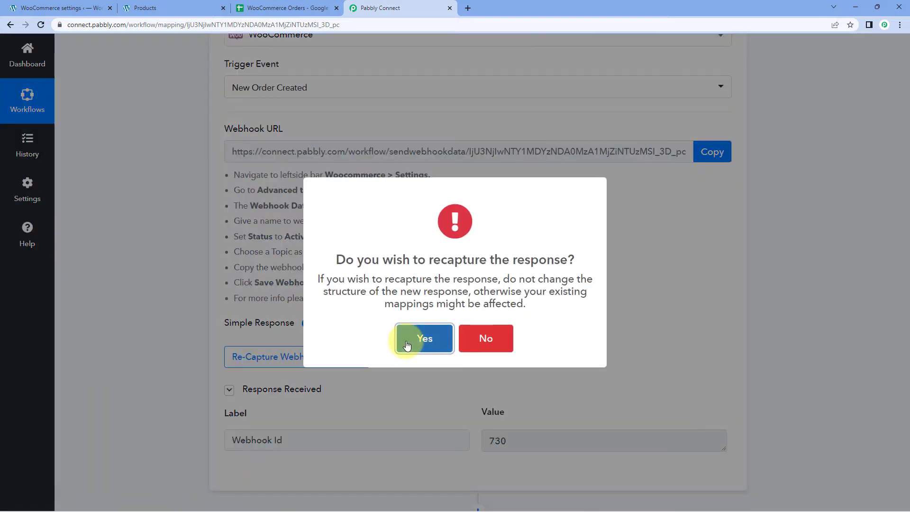
pyautogui.click(407, 340)
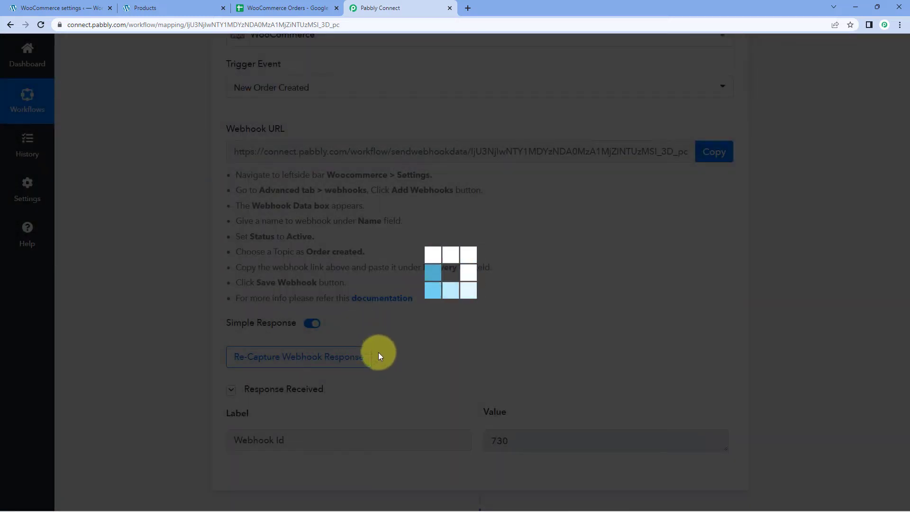
pyautogui.moveTo(244, 332)
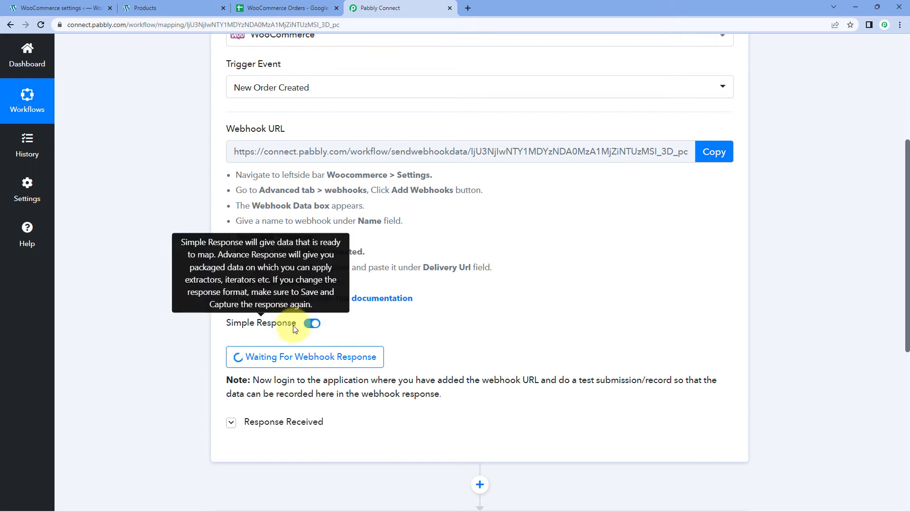
pyautogui.click(315, 327)
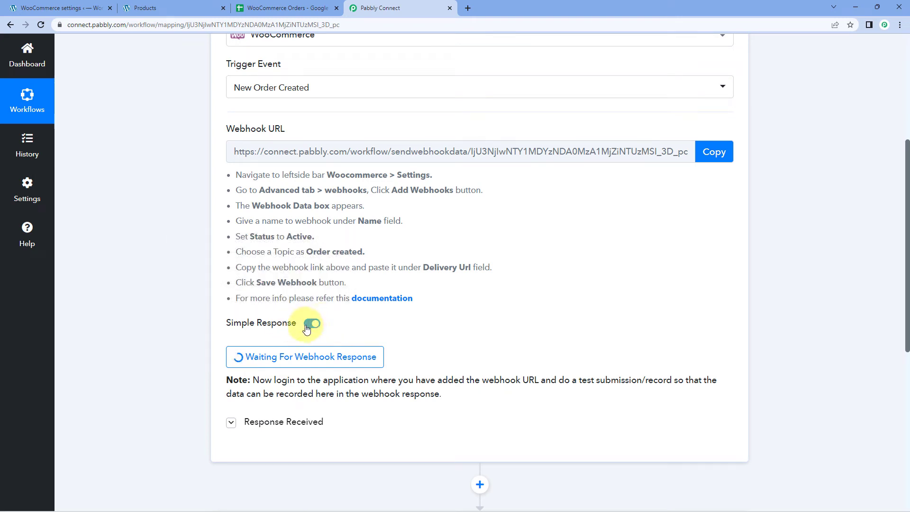
pyautogui.click(316, 328)
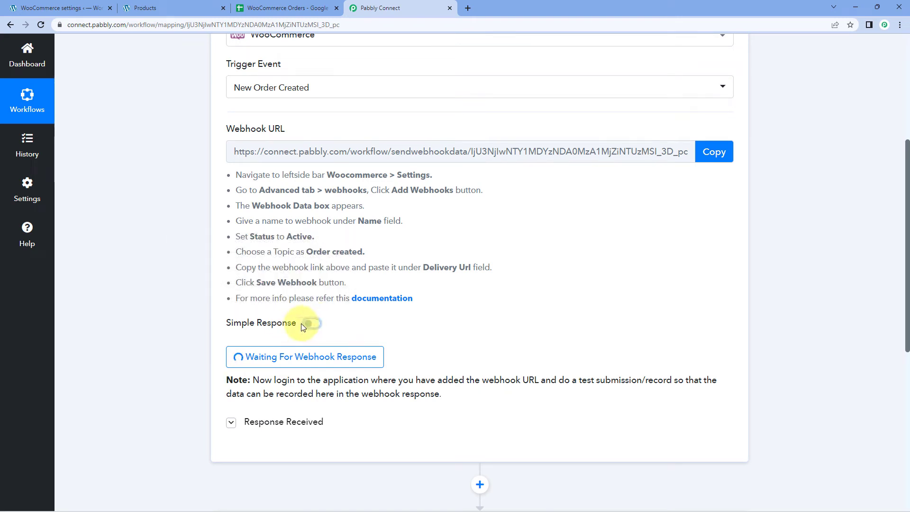
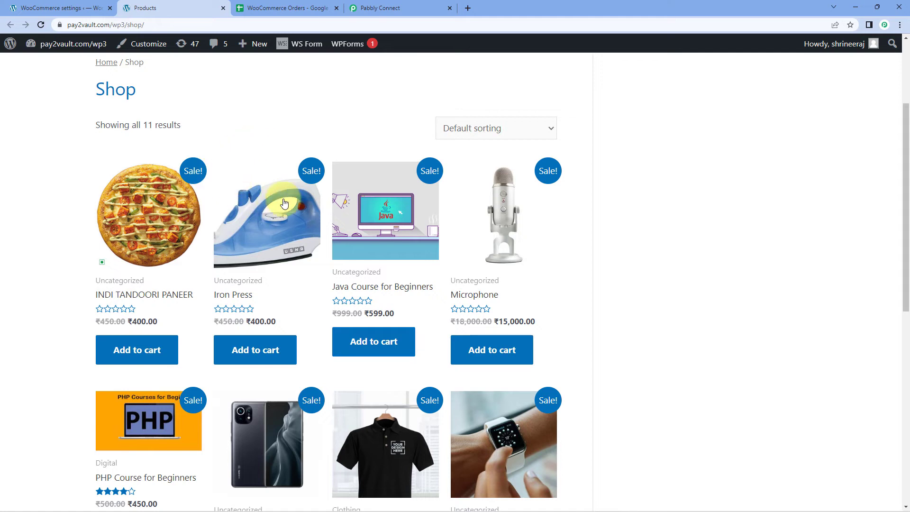
# - Add the Iron Press and Microphone to the cart, returning to the shop after each
pyautogui.scroll(-1, 284, 209)
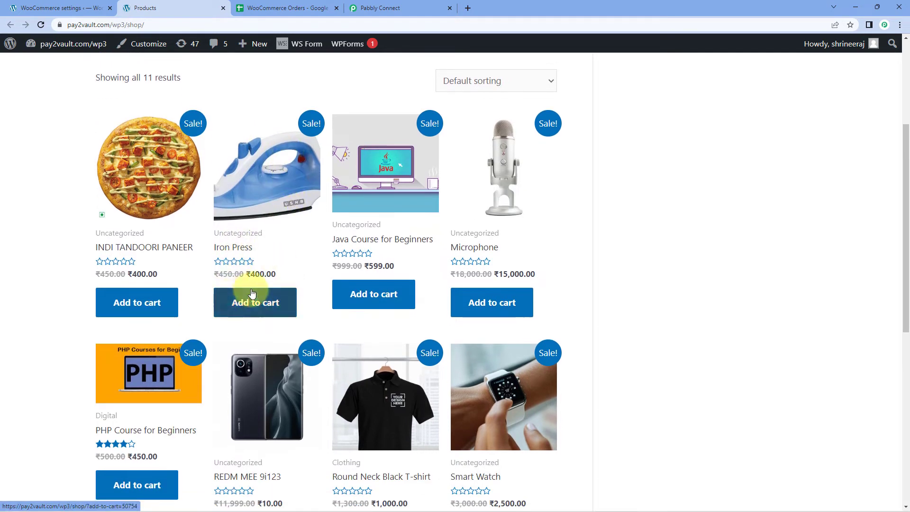
pyautogui.click(266, 309)
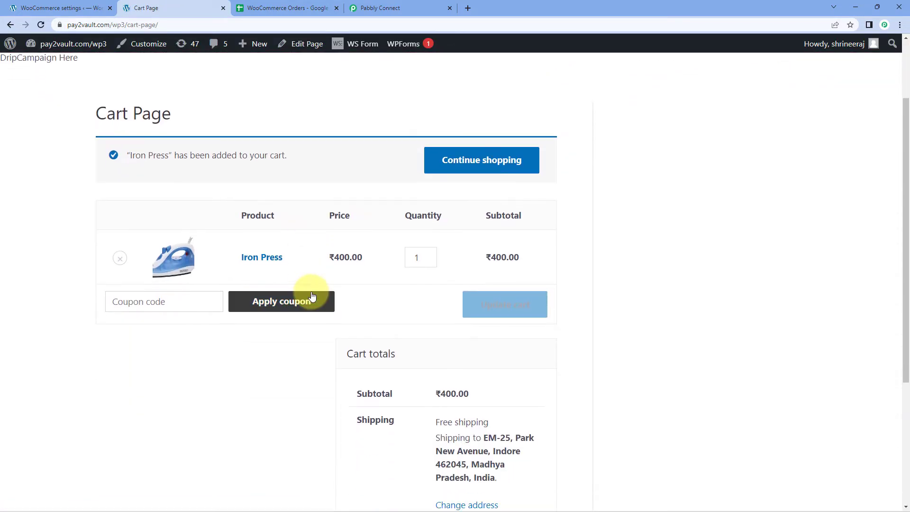
pyautogui.click(482, 165)
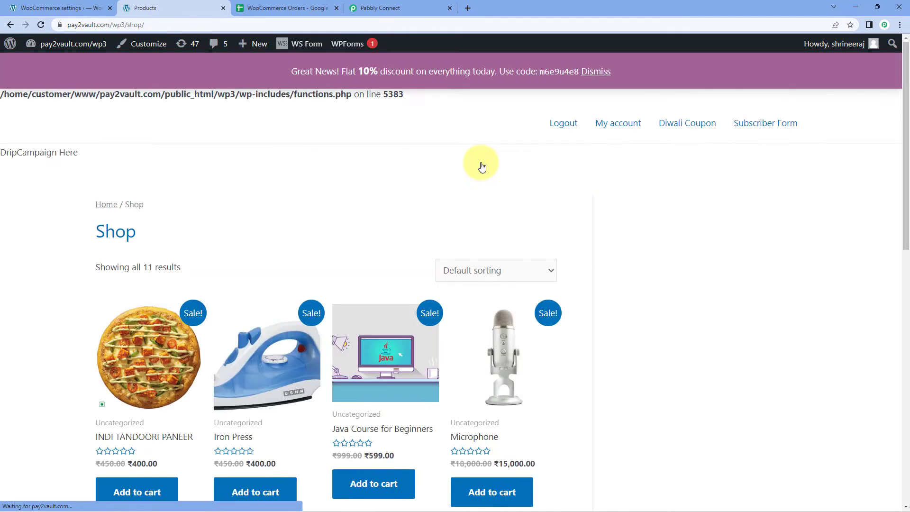
pyautogui.scroll(-3, 471, 185)
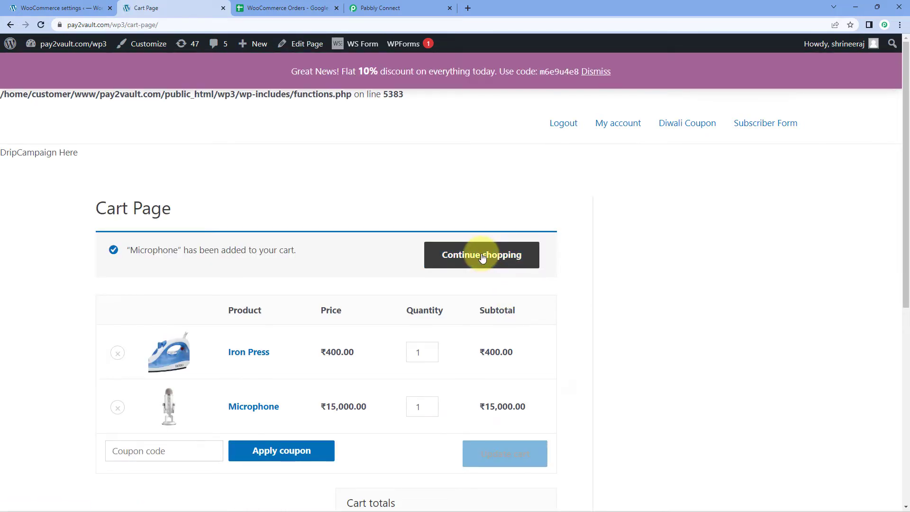
pyautogui.click(476, 264)
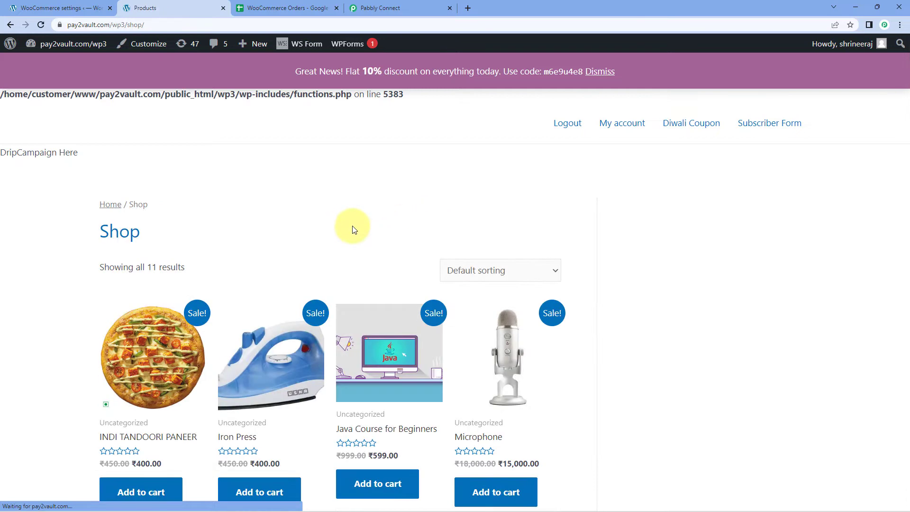
pyautogui.scroll(-7, 351, 227)
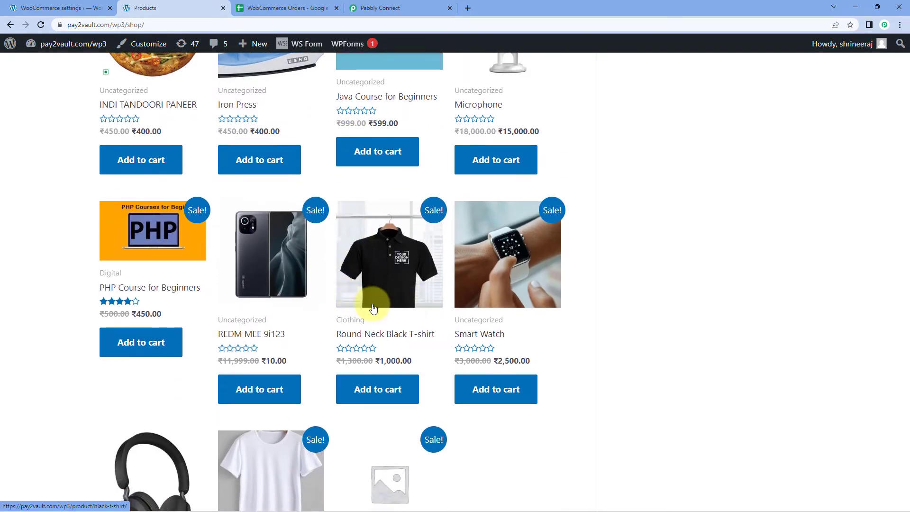
pyautogui.scroll(-1, 375, 328)
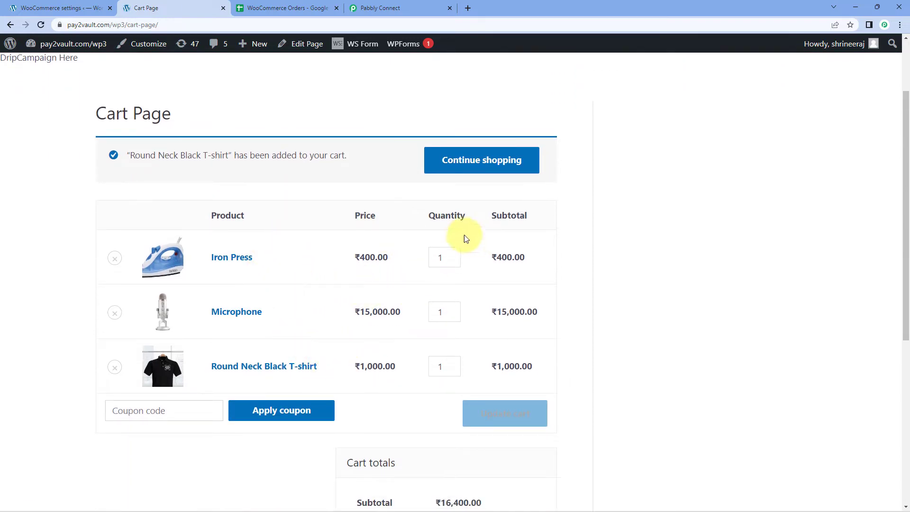
# - Set Iron Press quantity to 3 and T-shirt to 2, then update the cart to ₹18,200.00
pyautogui.click(454, 255)
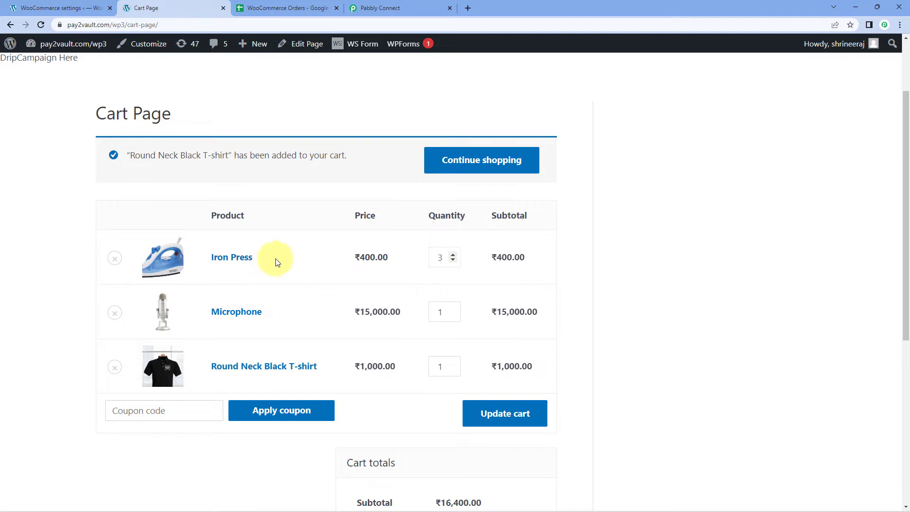
pyautogui.moveTo(269, 260); pyautogui.dragTo(204, 254)
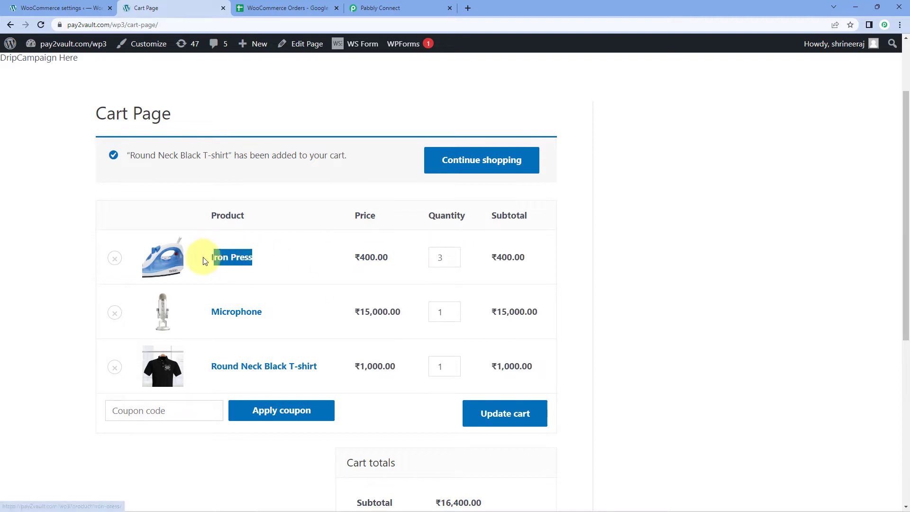
pyautogui.click(452, 364)
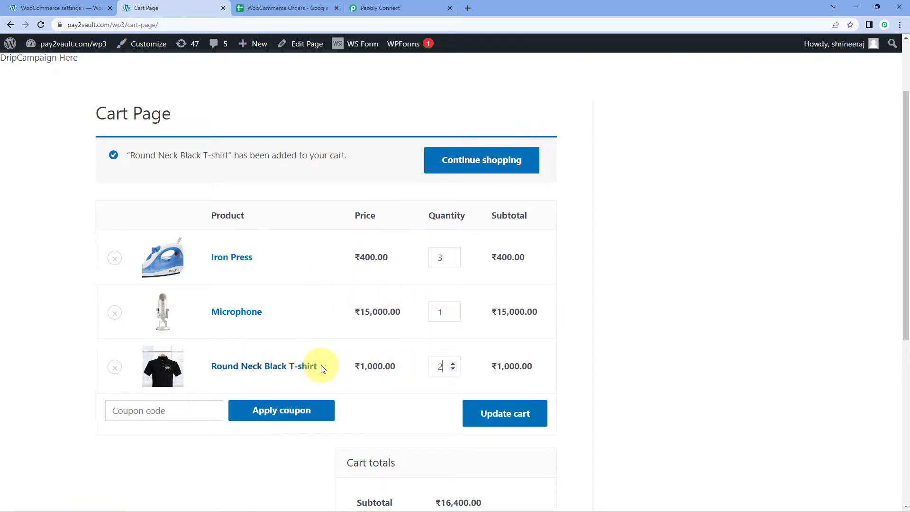
pyautogui.scroll(-5, 406, 355)
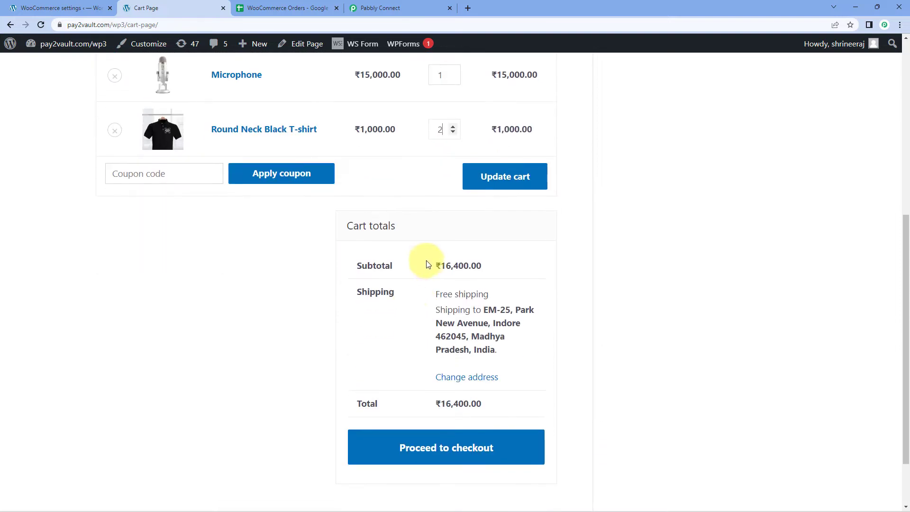
pyautogui.moveTo(434, 266); pyautogui.dragTo(488, 264)
pyautogui.click(491, 268)
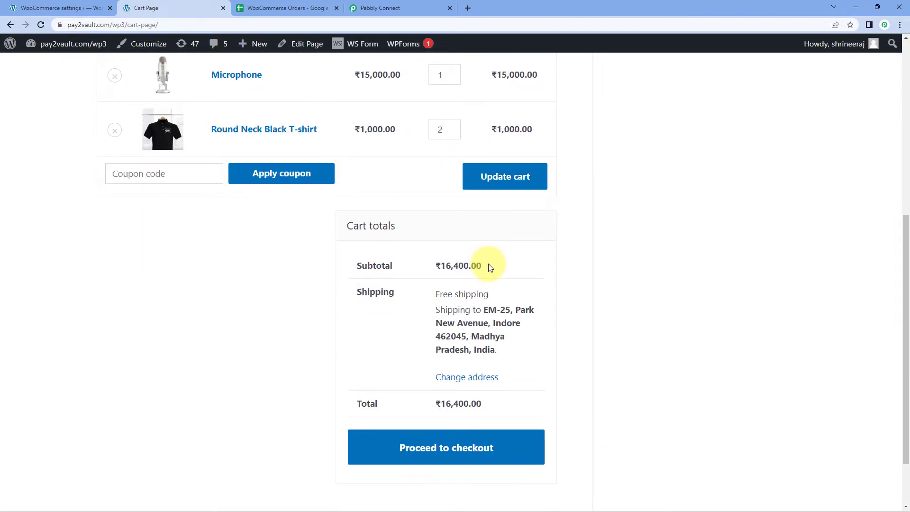
pyautogui.scroll(1, 495, 246)
pyautogui.click(493, 230)
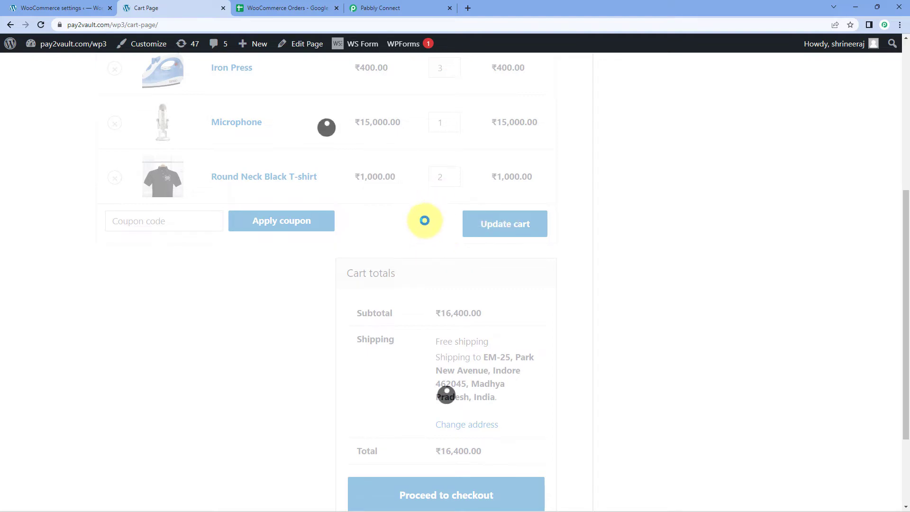
pyautogui.scroll(1, 402, 200)
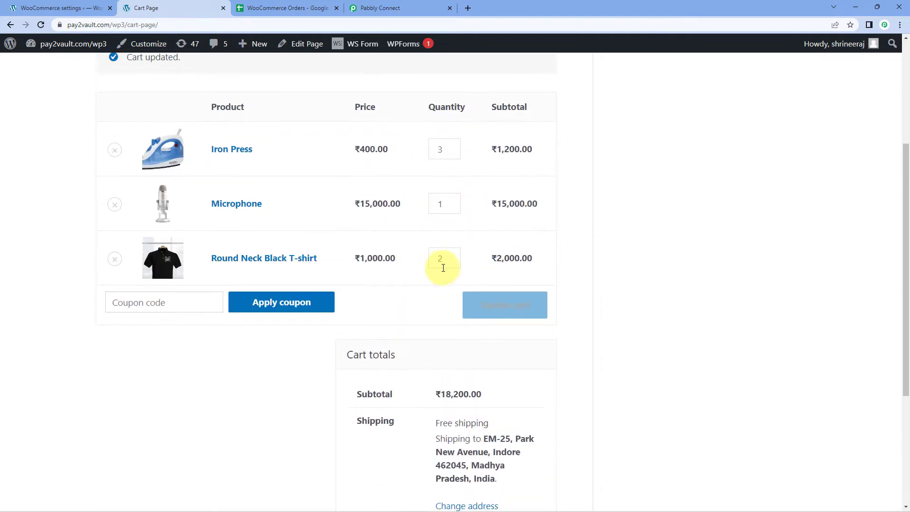
pyautogui.scroll(-5, 441, 270)
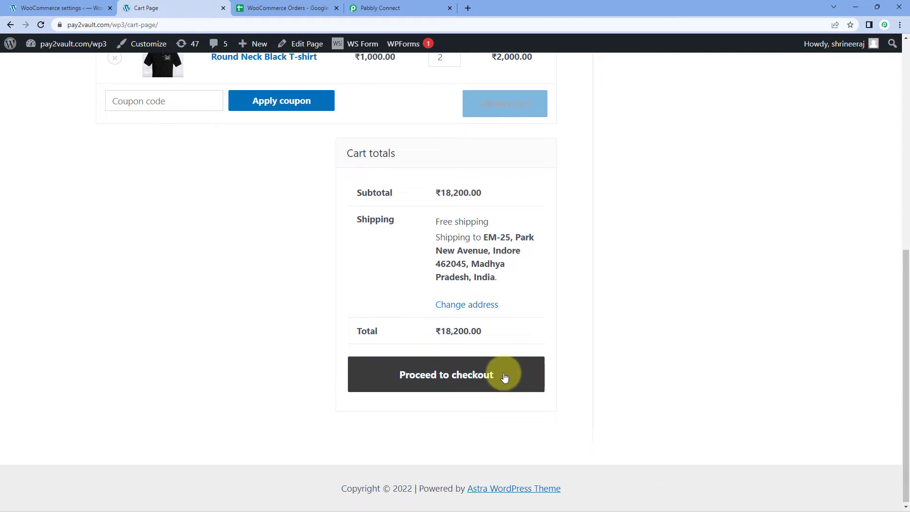
# - Proceed to checkout and review the prefilled billing name and e-mail
pyautogui.click(505, 377)
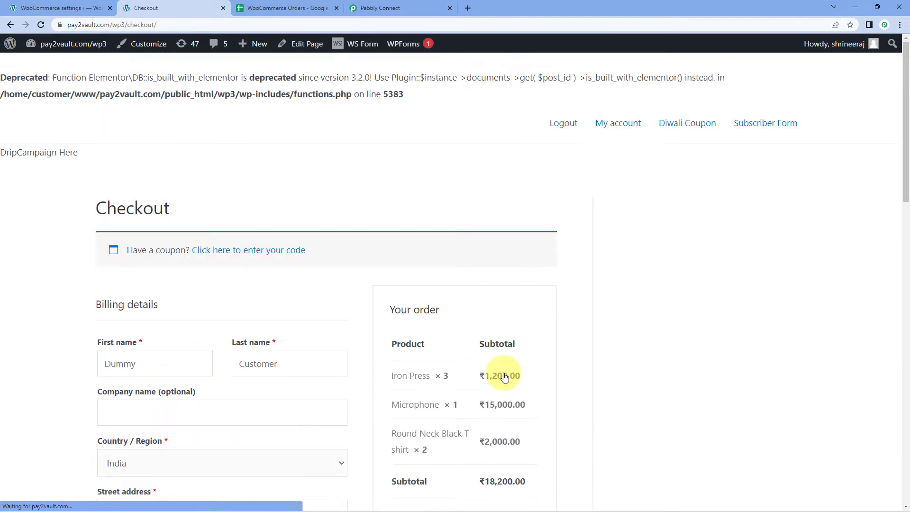
pyautogui.scroll(-3, 378, 331)
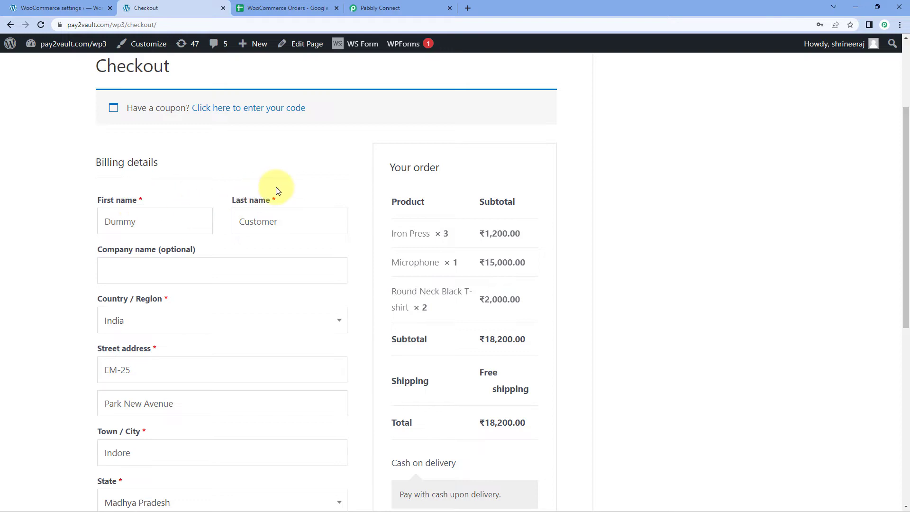
pyautogui.moveTo(182, 221); pyautogui.dragTo(75, 219)
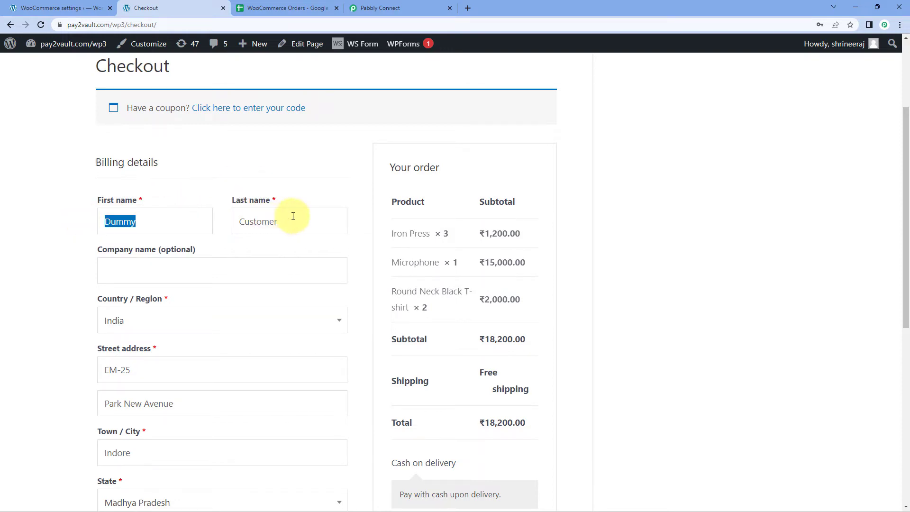
pyautogui.moveTo(301, 223); pyautogui.dragTo(142, 230)
pyautogui.scroll(-3, 71, 264)
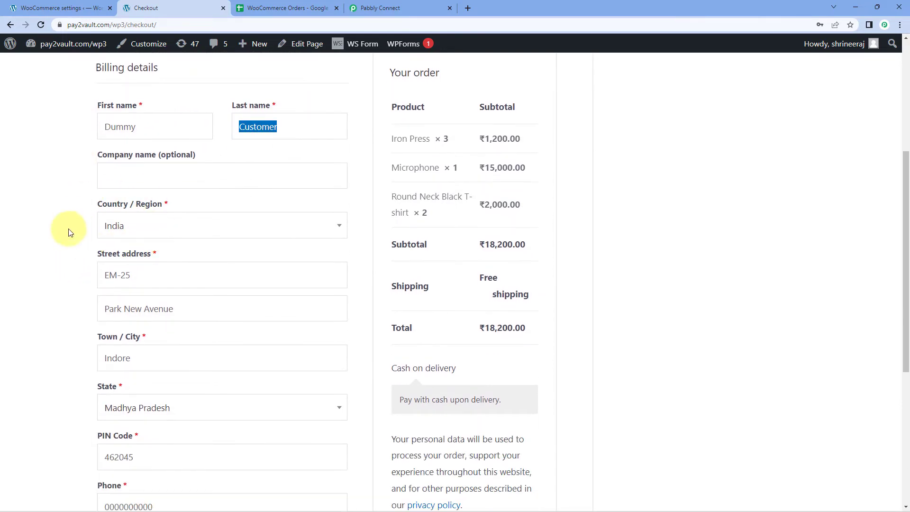
pyautogui.scroll(-2, 66, 280)
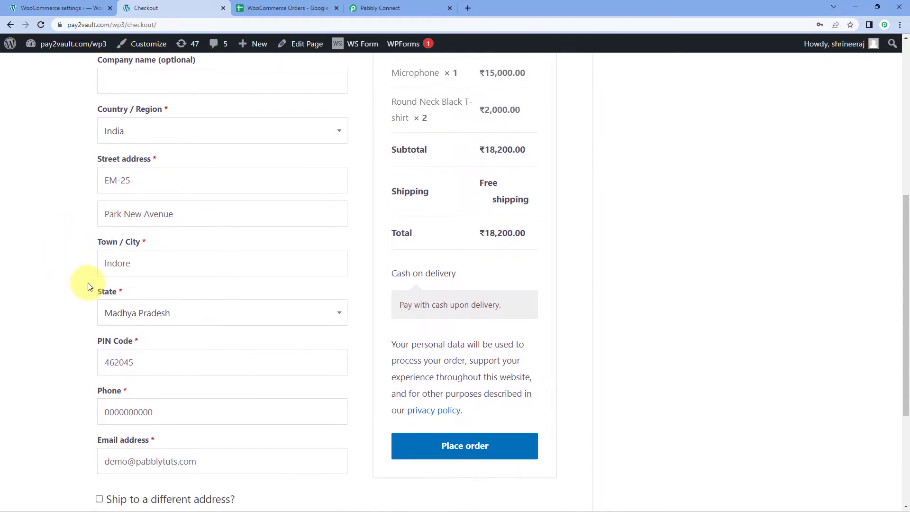
pyautogui.moveTo(168, 368); pyautogui.dragTo(53, 371)
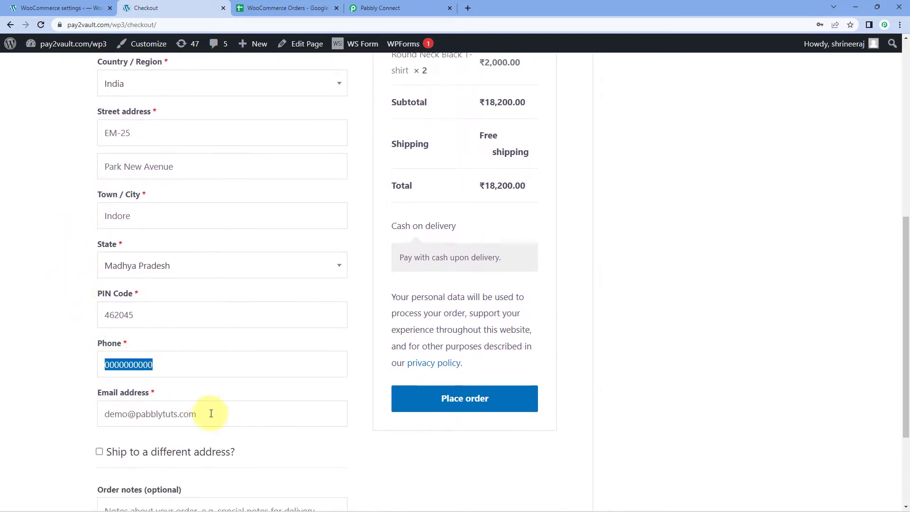
pyautogui.moveTo(209, 413); pyautogui.dragTo(34, 413)
pyautogui.click(355, 422)
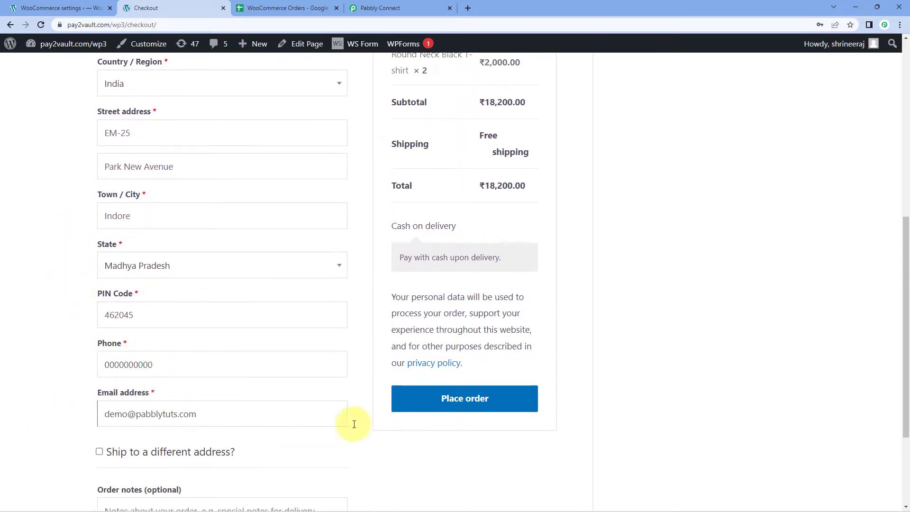
# - Place the cash-on-delivery order and check the ₹18,200.00 subtotal on the confirmation page
pyautogui.click(504, 398)
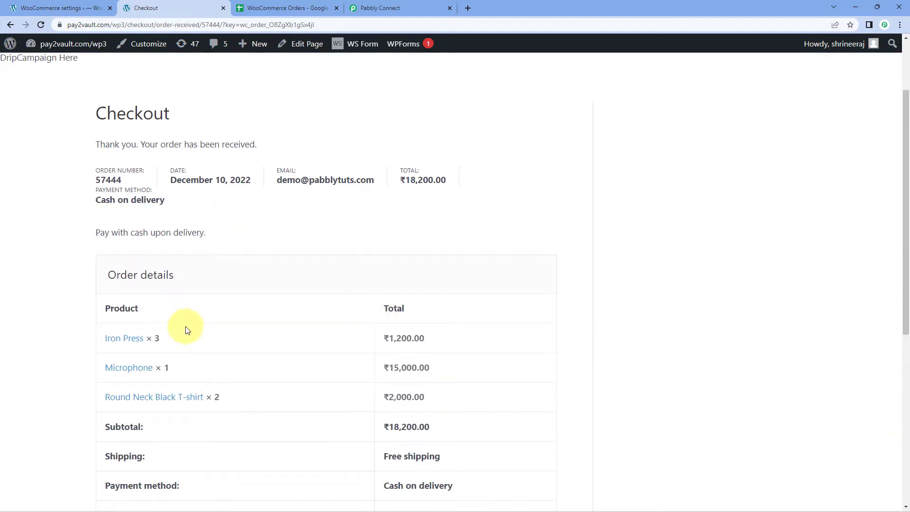
pyautogui.scroll(-3, 228, 346)
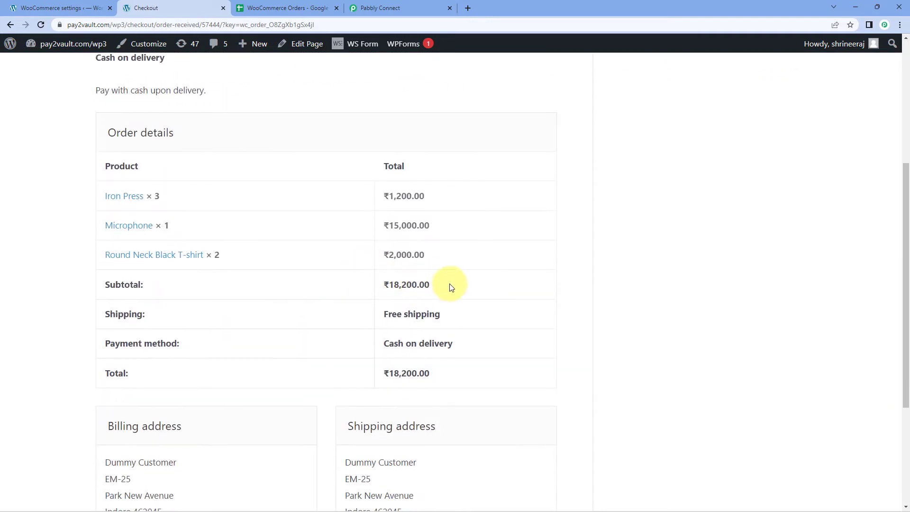
pyautogui.moveTo(430, 285); pyautogui.dragTo(392, 288)
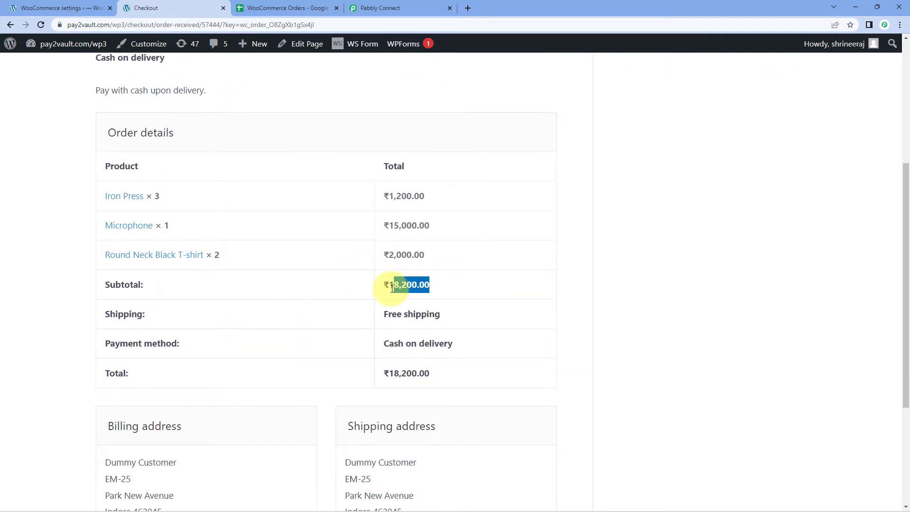
pyautogui.click(448, 288)
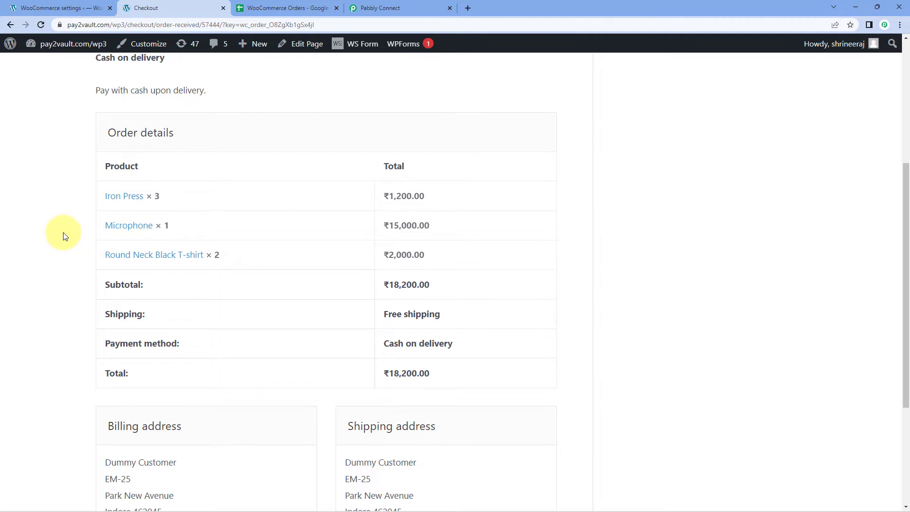
pyautogui.scroll(3, 64, 236)
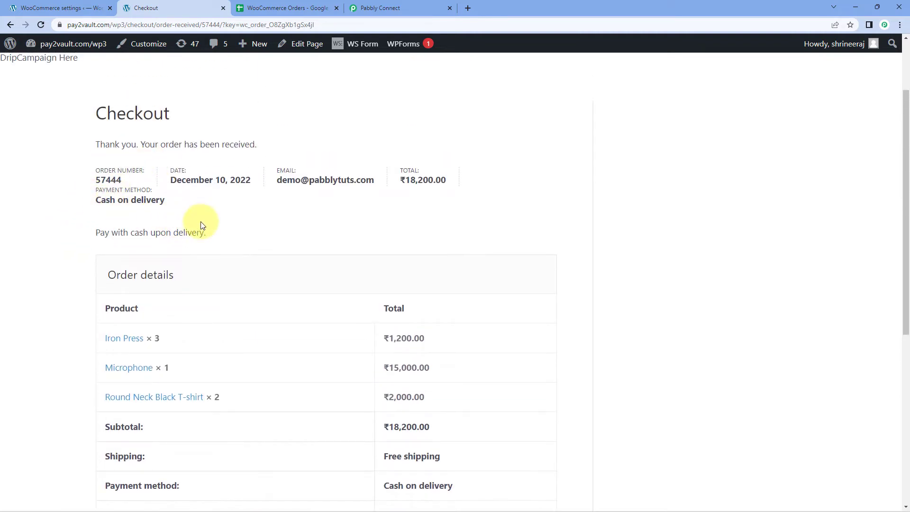
pyautogui.click(396, 5)
pyautogui.scroll(-1, 188, 234)
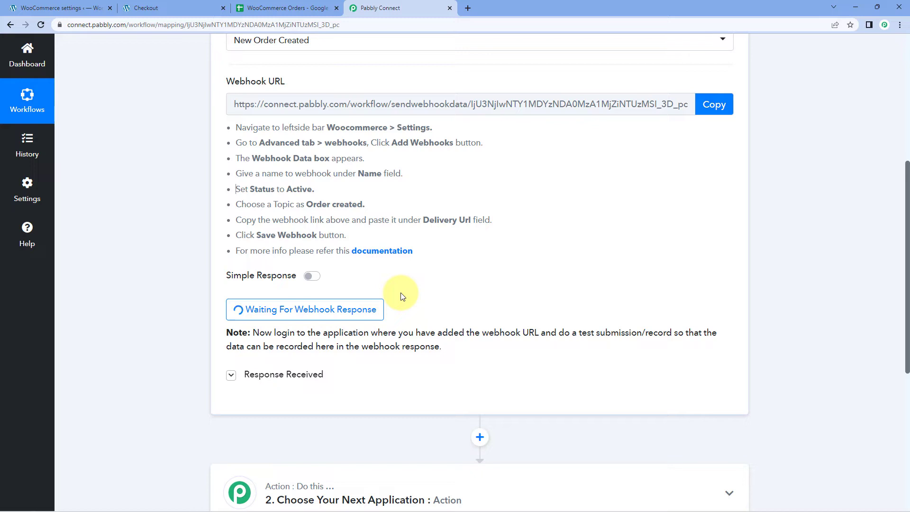
pyautogui.scroll(-2, 166, 279)
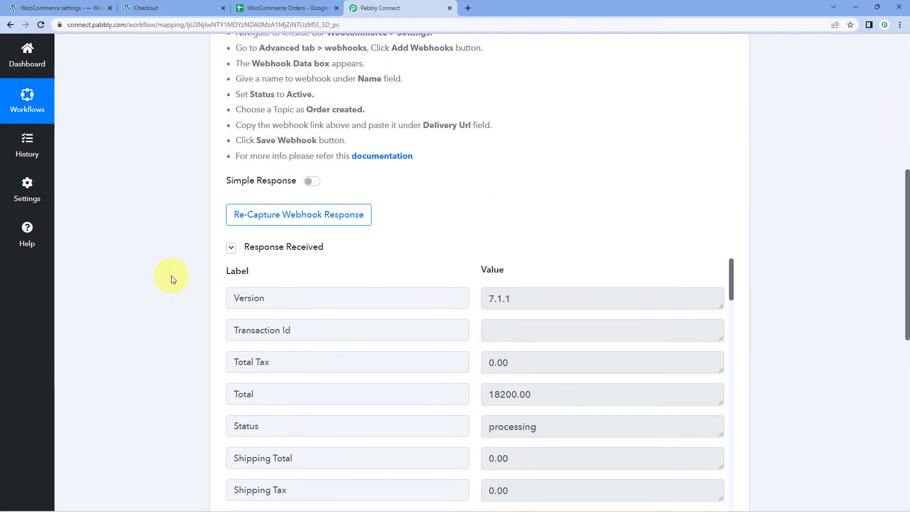
pyautogui.moveTo(260, 244); pyautogui.dragTo(384, 239)
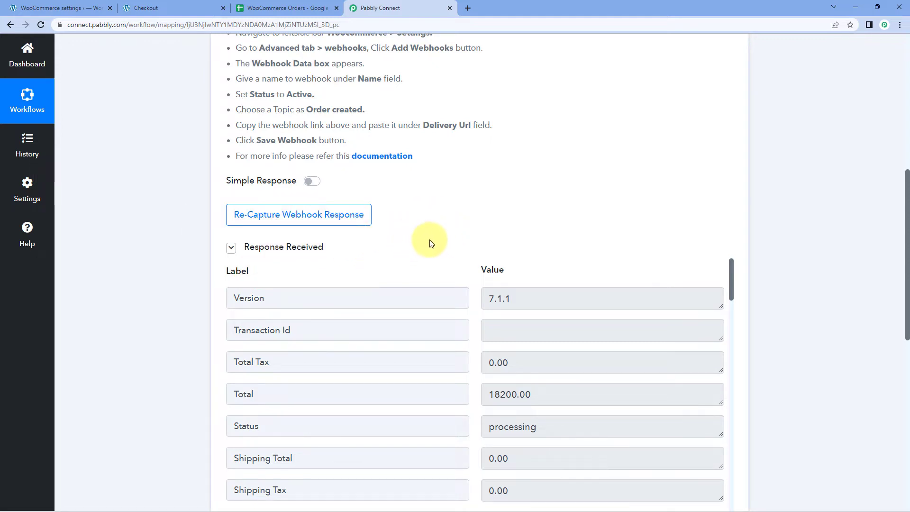
pyautogui.scroll(-1, 441, 242)
pyautogui.scroll(-2, 448, 243)
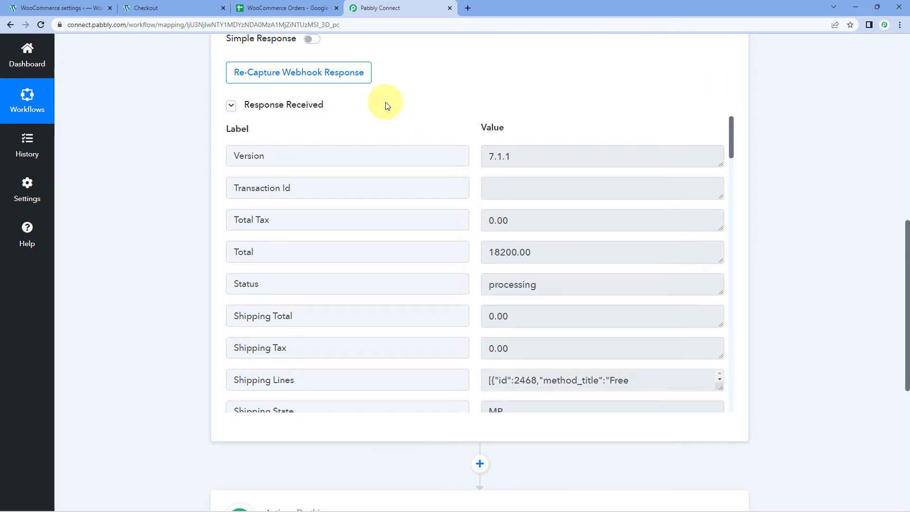
pyautogui.click(171, 7)
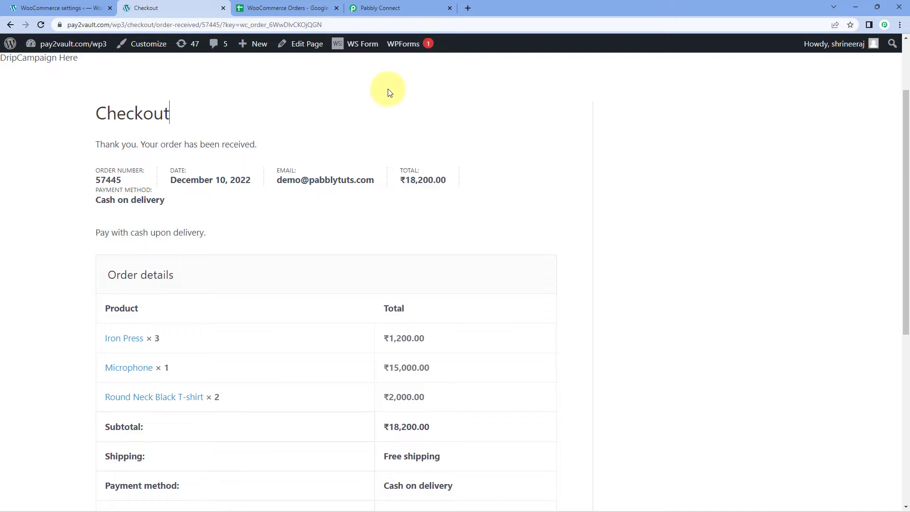
pyautogui.click(401, 8)
pyautogui.scroll(-1, 545, 257)
pyautogui.scroll(-1, 545, 258)
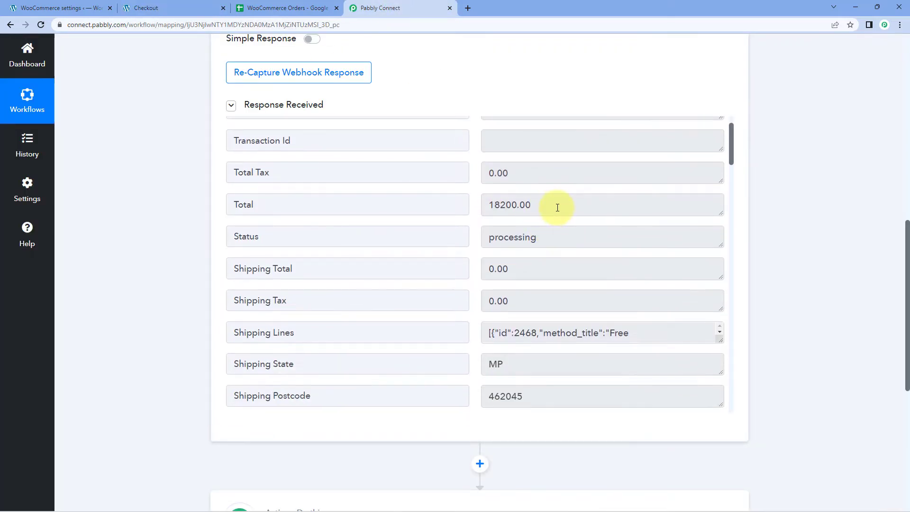
pyautogui.moveTo(558, 205); pyautogui.dragTo(460, 204)
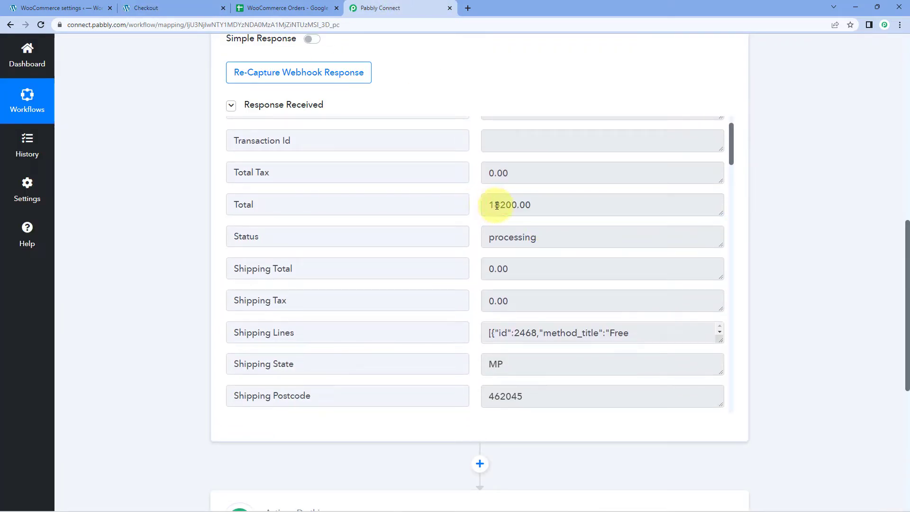
pyautogui.scroll(-1, 499, 205)
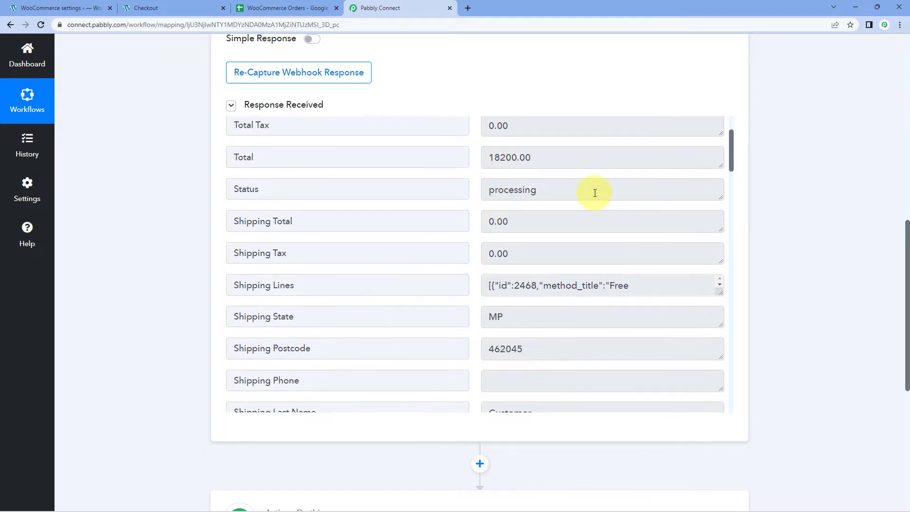
pyautogui.tripleClick(593, 191)
pyautogui.scroll(-1, 468, 209)
pyautogui.scroll(-4, 485, 217)
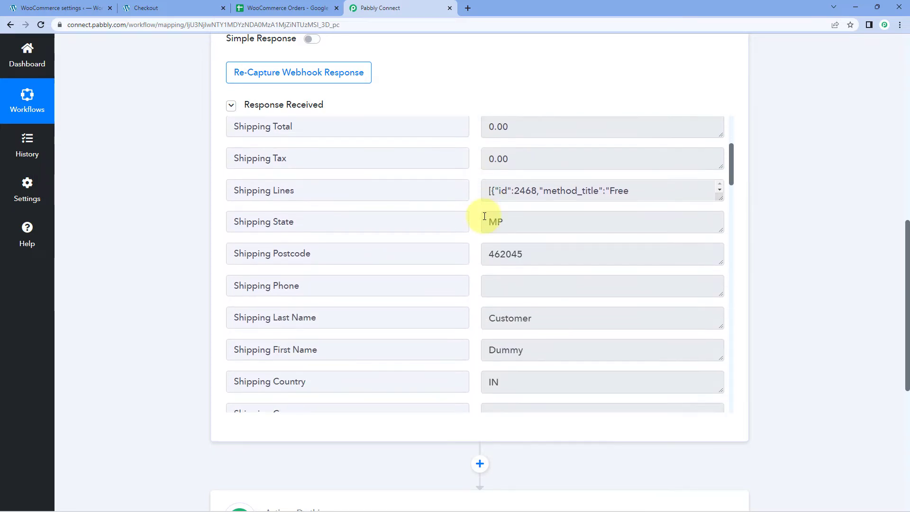
pyautogui.moveTo(517, 137); pyautogui.dragTo(424, 147)
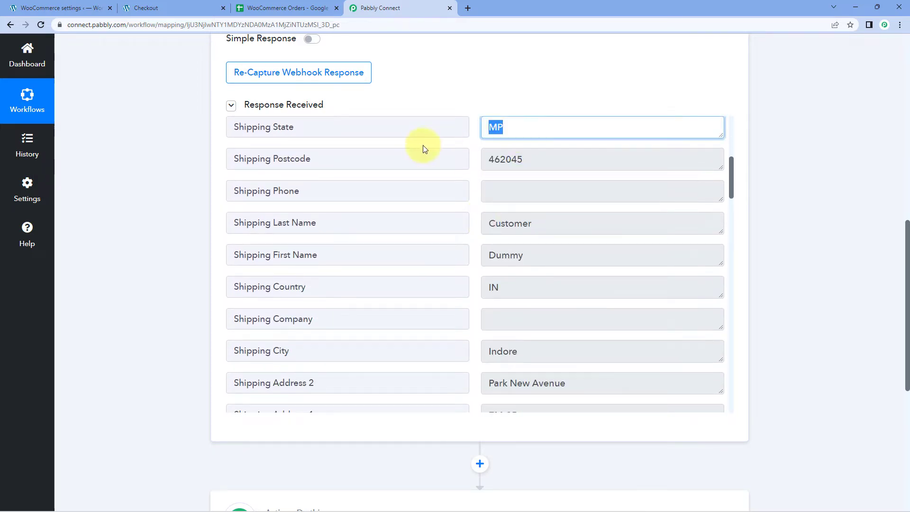
pyautogui.moveTo(528, 152); pyautogui.dragTo(468, 185)
pyautogui.click(474, 188)
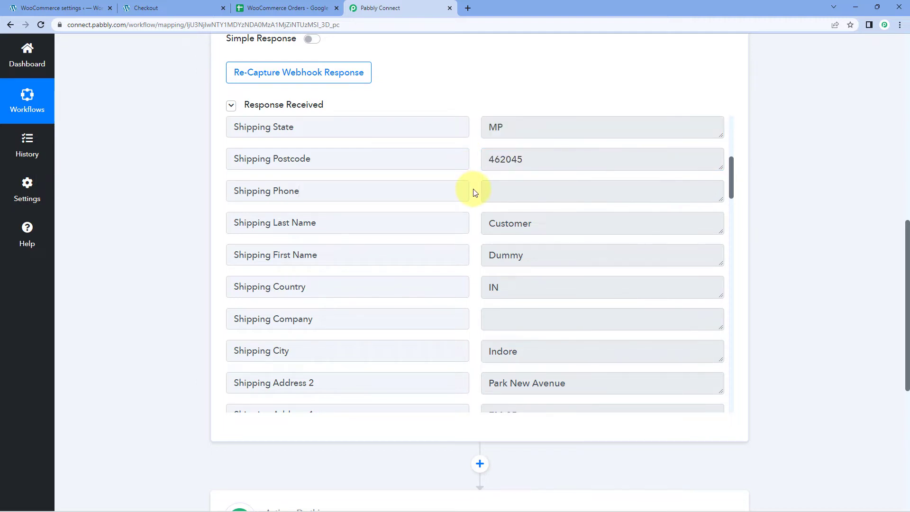
pyautogui.scroll(-1, 477, 191)
pyautogui.click(488, 207)
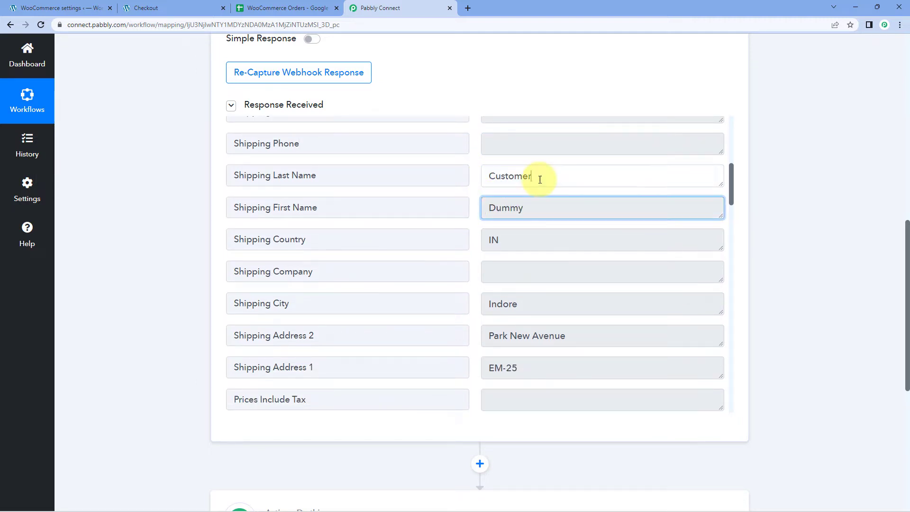
pyautogui.moveTo(539, 177); pyautogui.dragTo(492, 223)
pyautogui.scroll(-5, 492, 224)
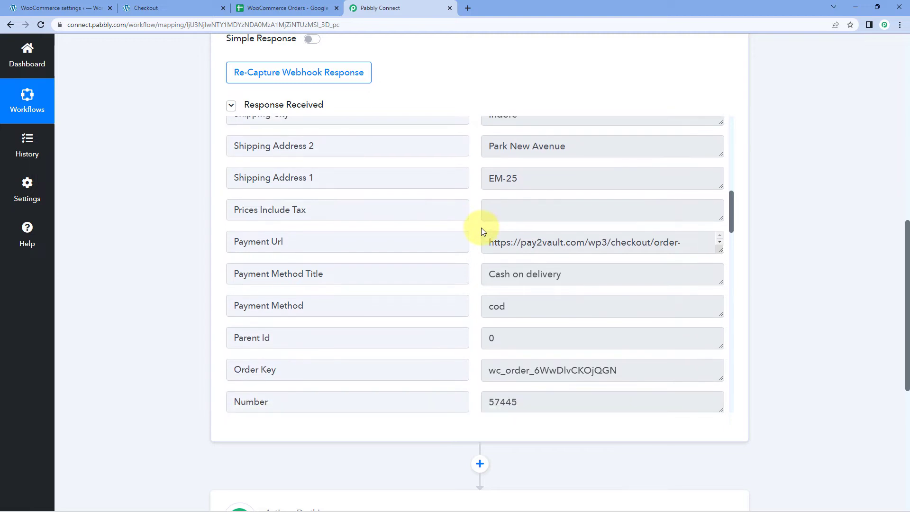
pyautogui.scroll(-4, 477, 228)
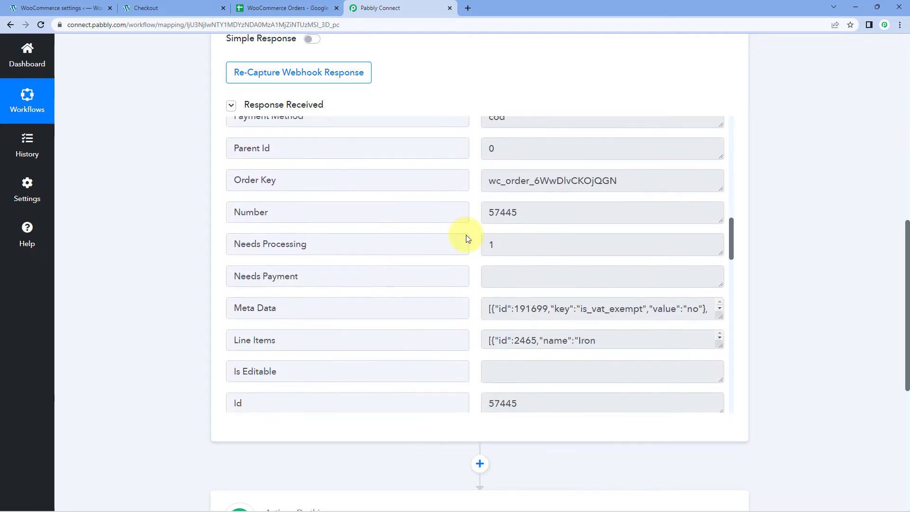
pyautogui.scroll(-2, 466, 243)
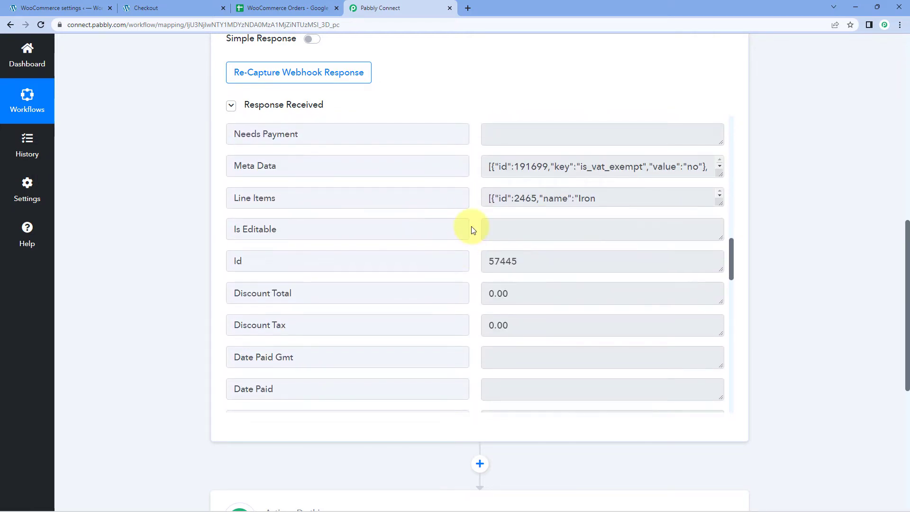
pyautogui.click(290, 198)
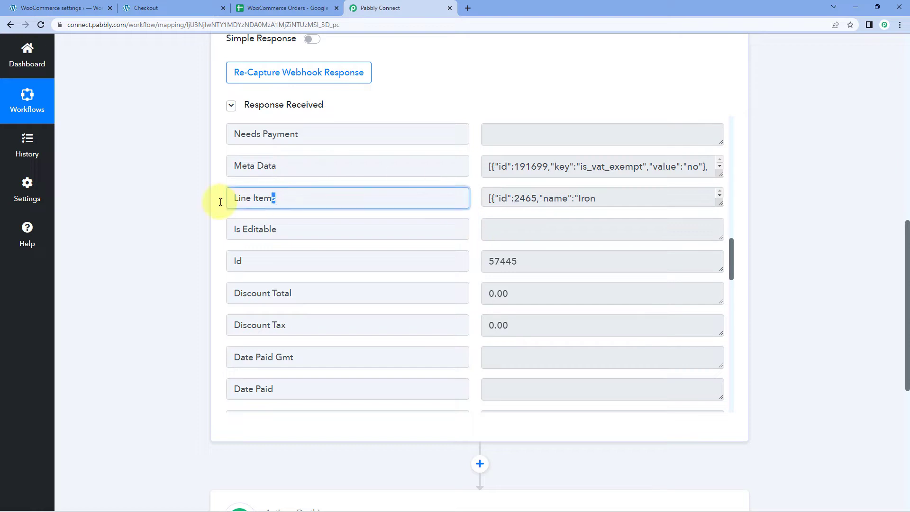
pyautogui.click(722, 205)
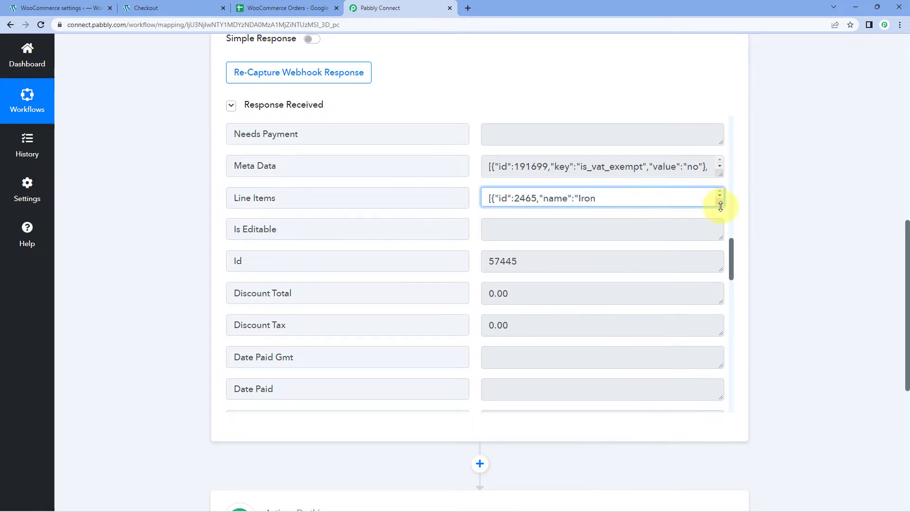
pyautogui.moveTo(721, 205); pyautogui.dragTo(702, 393)
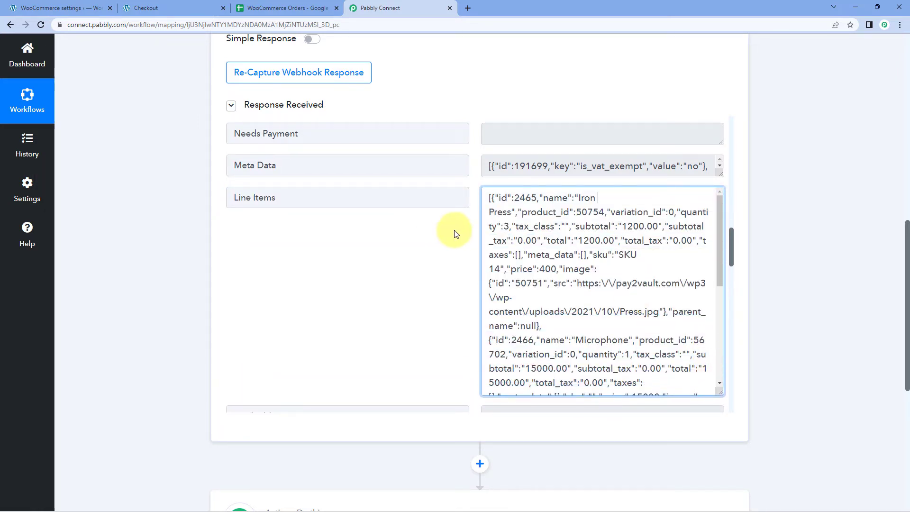
pyautogui.scroll(-1, 455, 234)
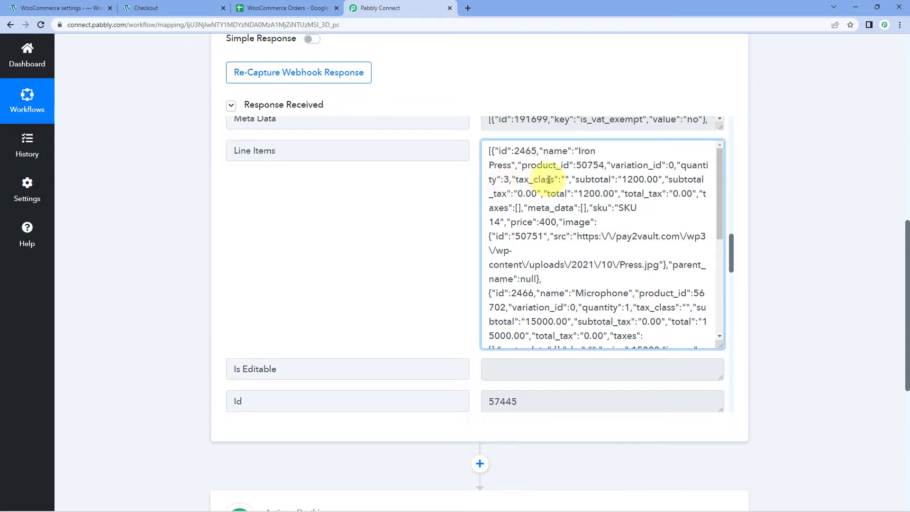
pyautogui.scroll(-3, 550, 185)
pyautogui.scroll(-2, 551, 189)
pyautogui.scroll(5, 602, 199)
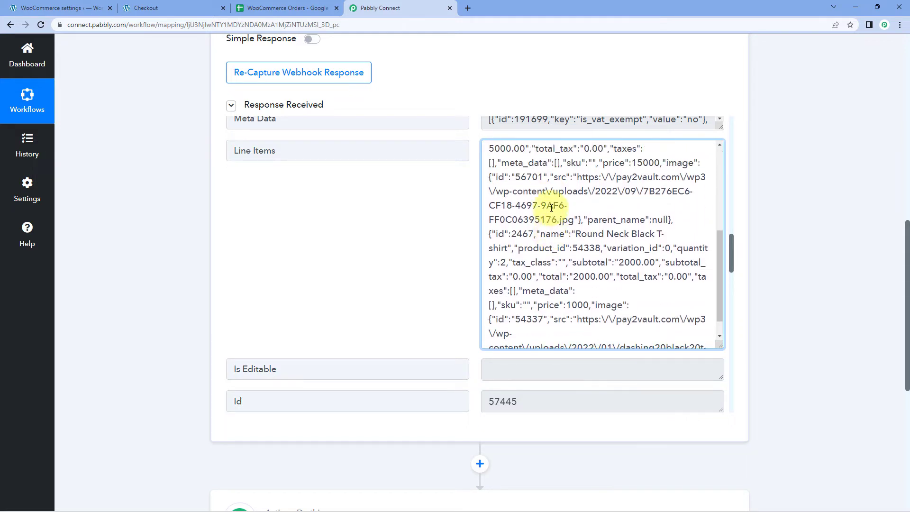
pyautogui.scroll(1, 516, 204)
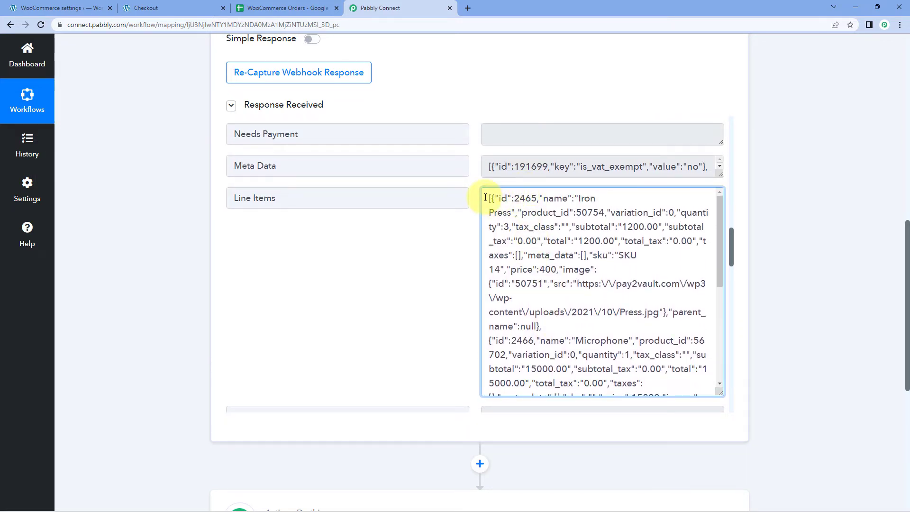
pyautogui.moveTo(579, 200); pyautogui.dragTo(512, 214)
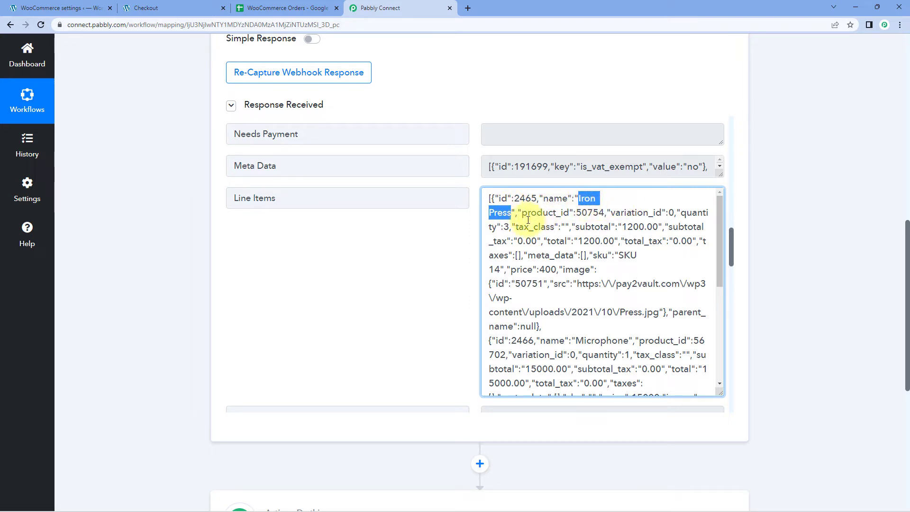
pyautogui.click(506, 227)
pyautogui.doubleClick(506, 228)
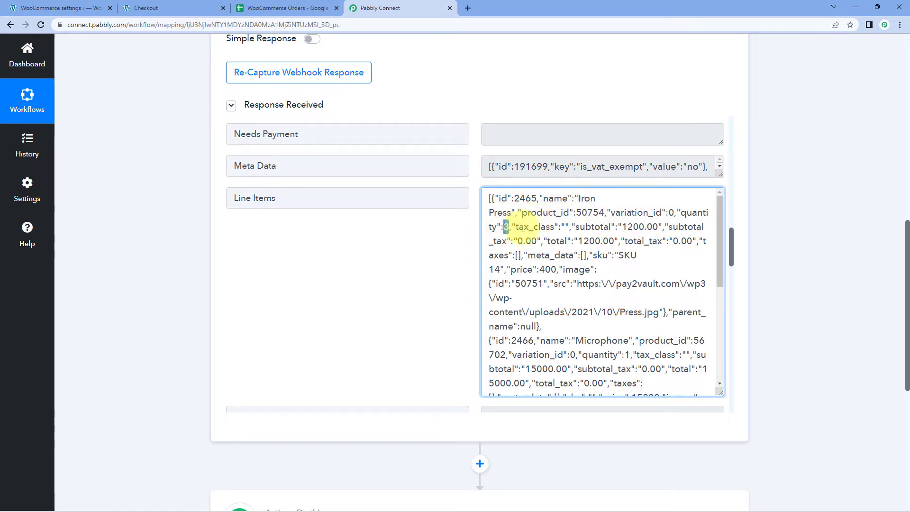
pyautogui.doubleClick(627, 226)
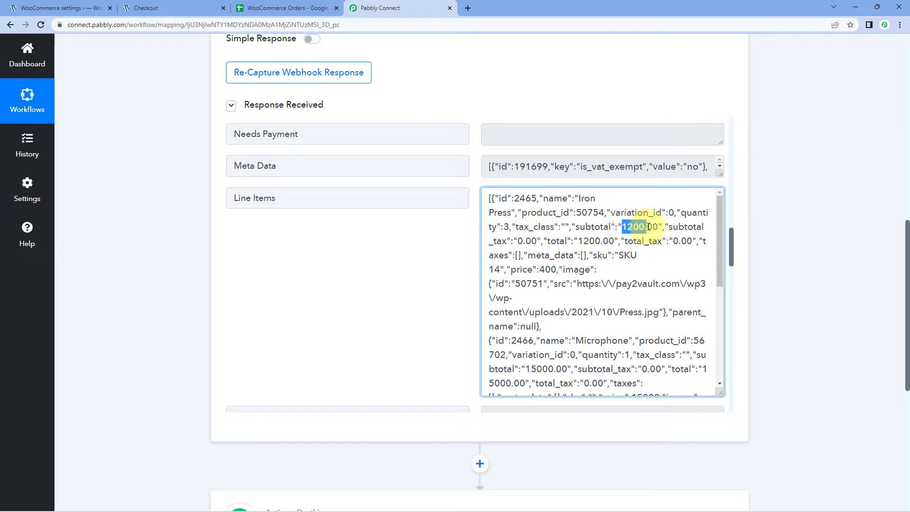
pyautogui.scroll(-1, 626, 228)
pyautogui.scroll(1, 626, 228)
pyautogui.scroll(-1, 587, 247)
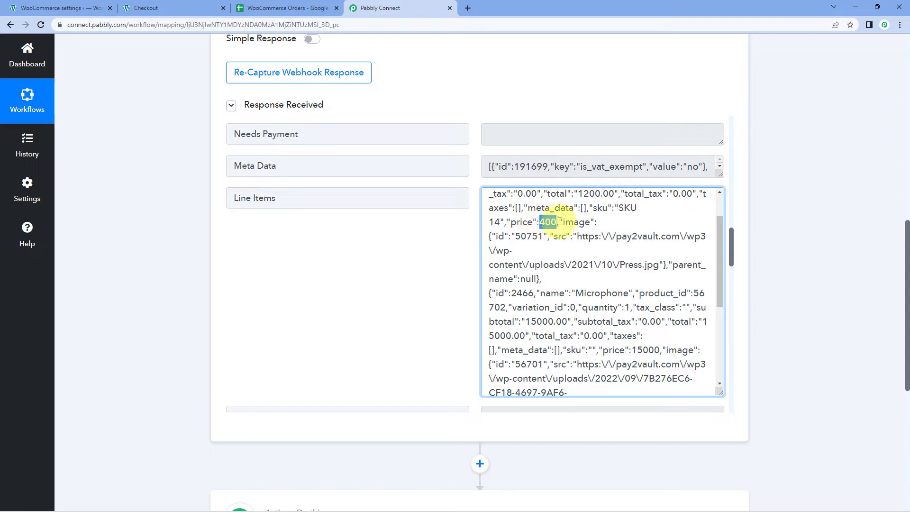
pyautogui.scroll(-1, 560, 222)
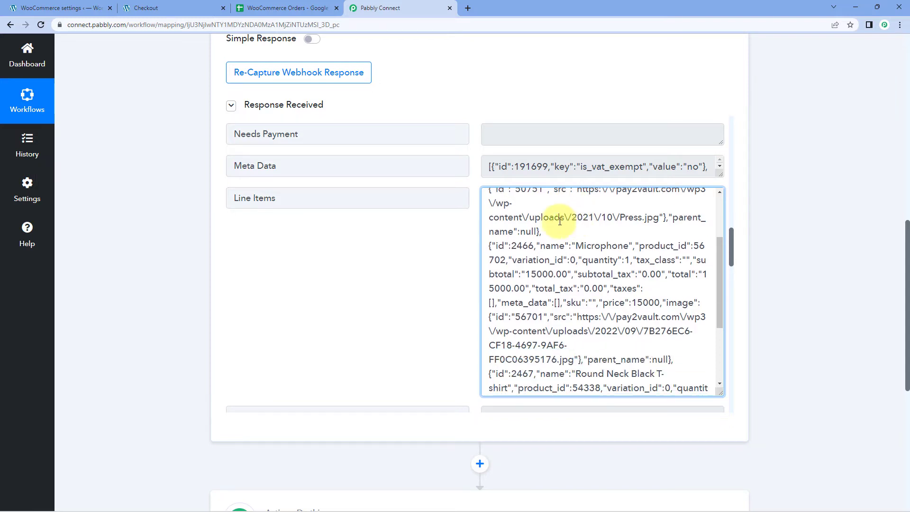
pyautogui.doubleClick(592, 244)
pyautogui.scroll(-2, 609, 241)
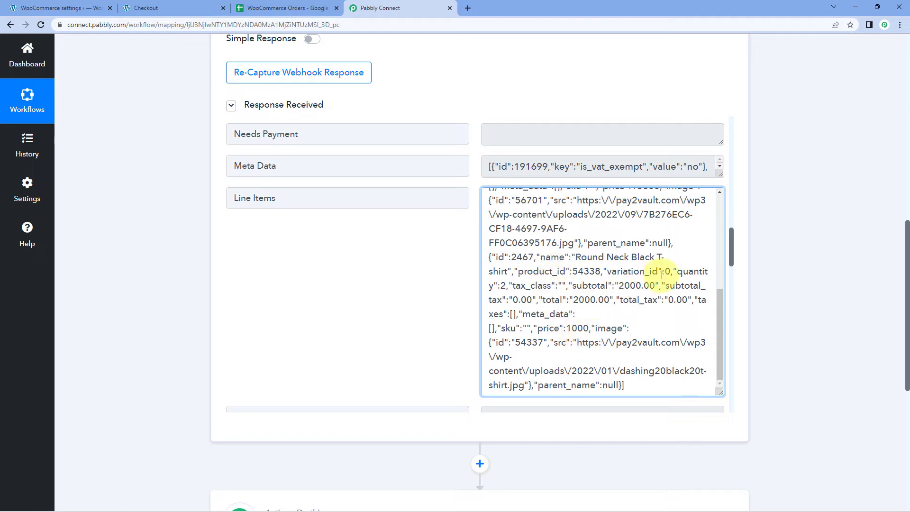
pyautogui.moveTo(577, 258); pyautogui.dragTo(509, 274)
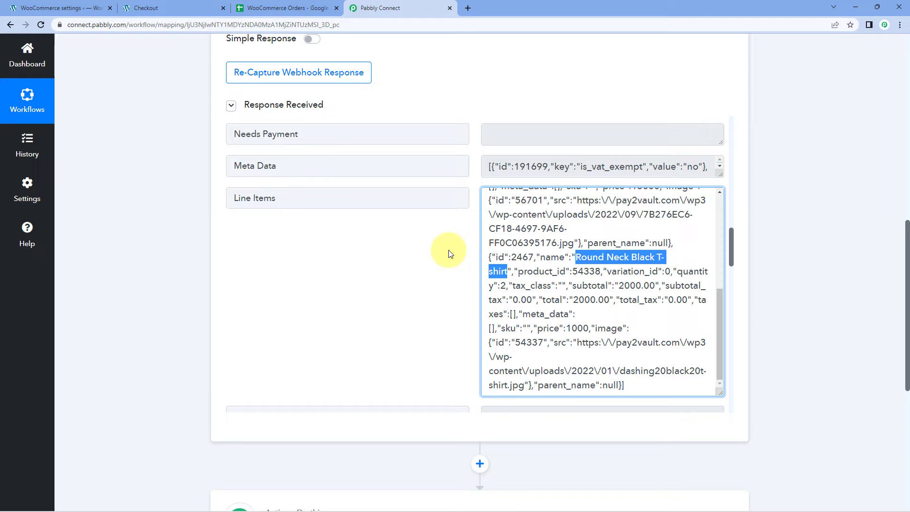
pyautogui.click(449, 255)
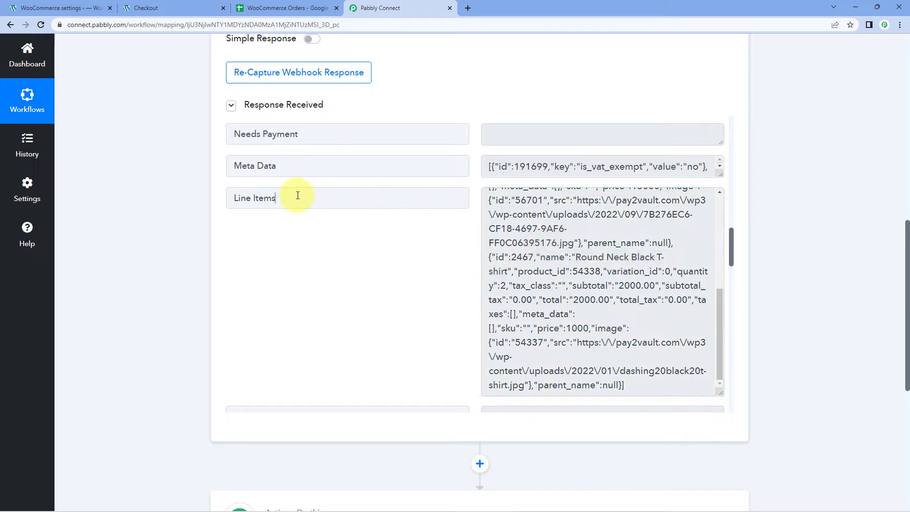
pyautogui.scroll(2, 550, 223)
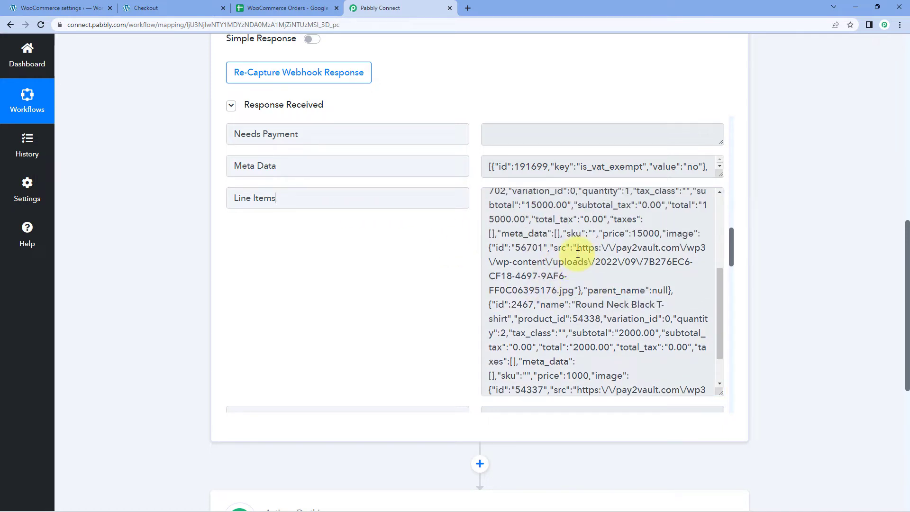
pyautogui.scroll(6, 578, 255)
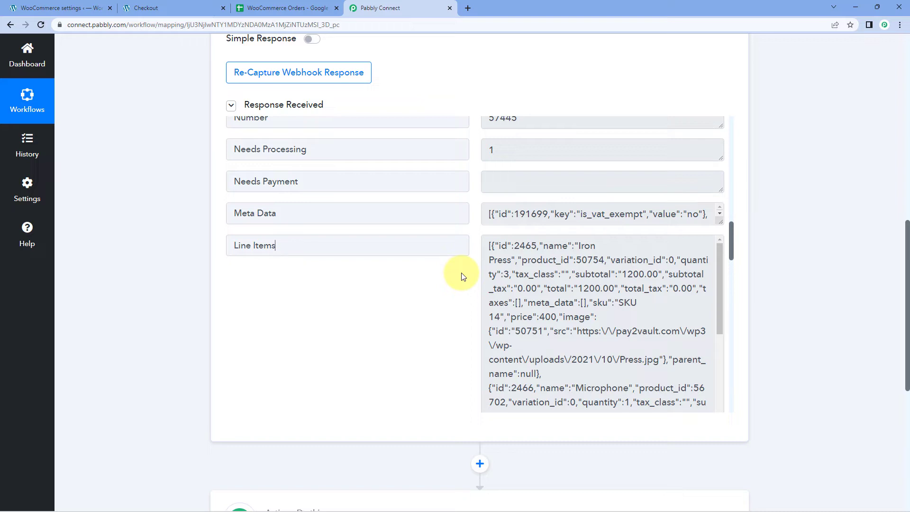
pyautogui.moveTo(489, 245); pyautogui.dragTo(645, 352)
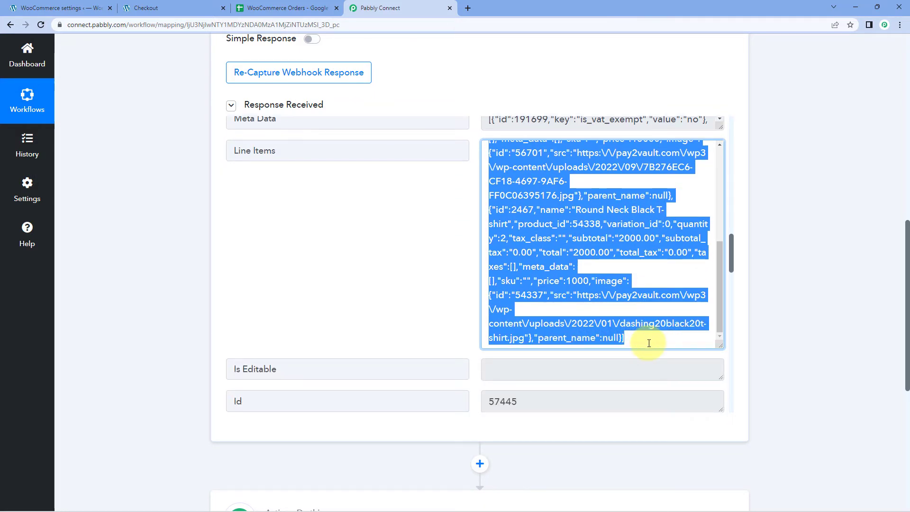
pyautogui.click(467, 260)
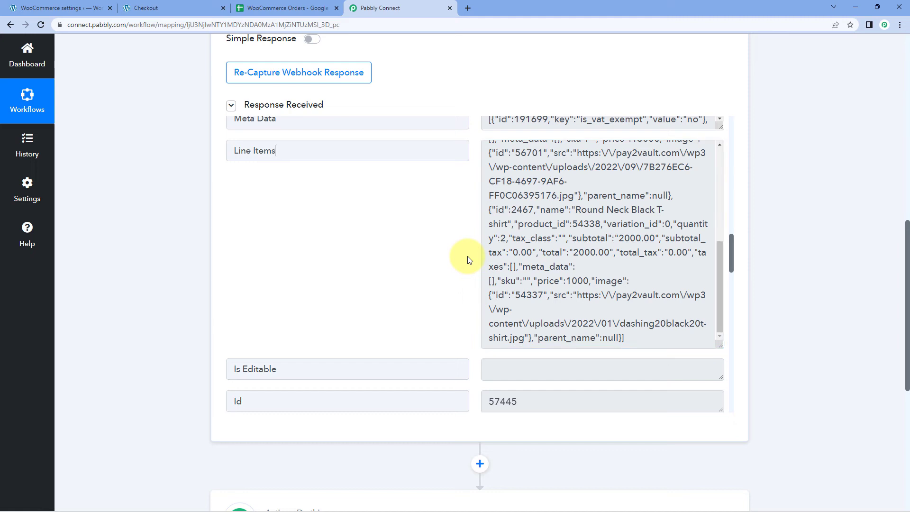
pyautogui.scroll(10, 490, 248)
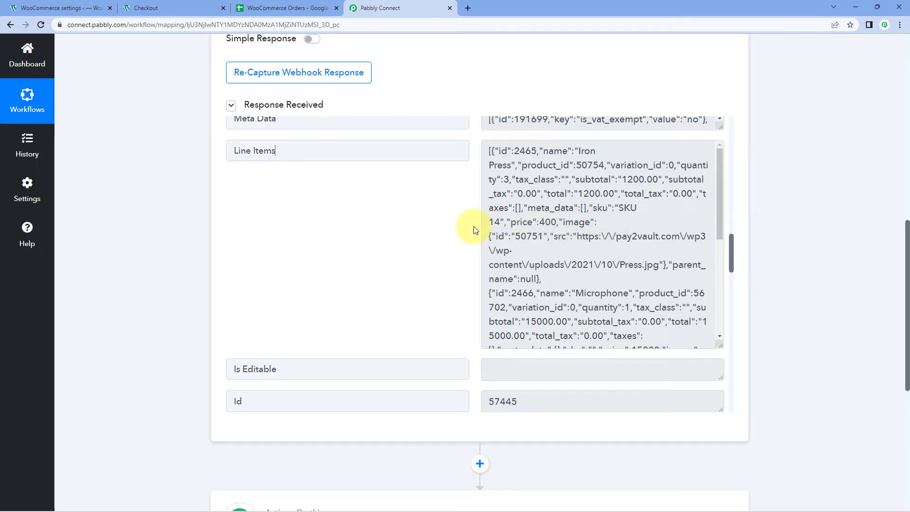
# - Search 'Data', choose Data Transformer by Pabbly with the Line Itemizer event, and connect it
pyautogui.scroll(-5, 476, 231)
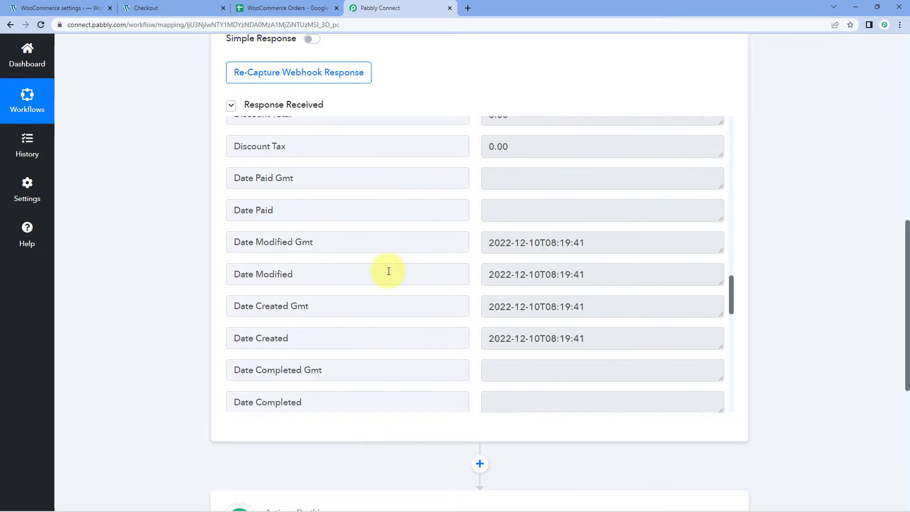
pyautogui.scroll(-5, 143, 283)
pyautogui.click(406, 240)
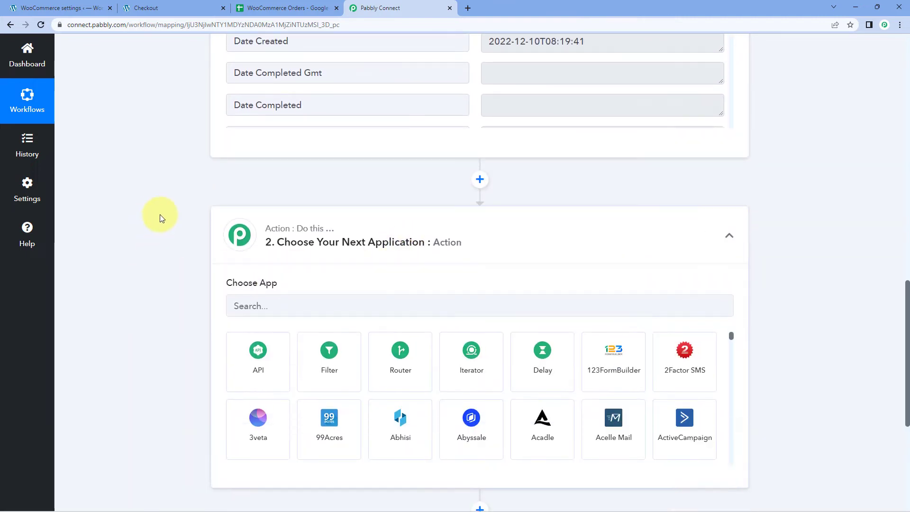
pyautogui.scroll(-1, 199, 247)
pyautogui.click(285, 261)
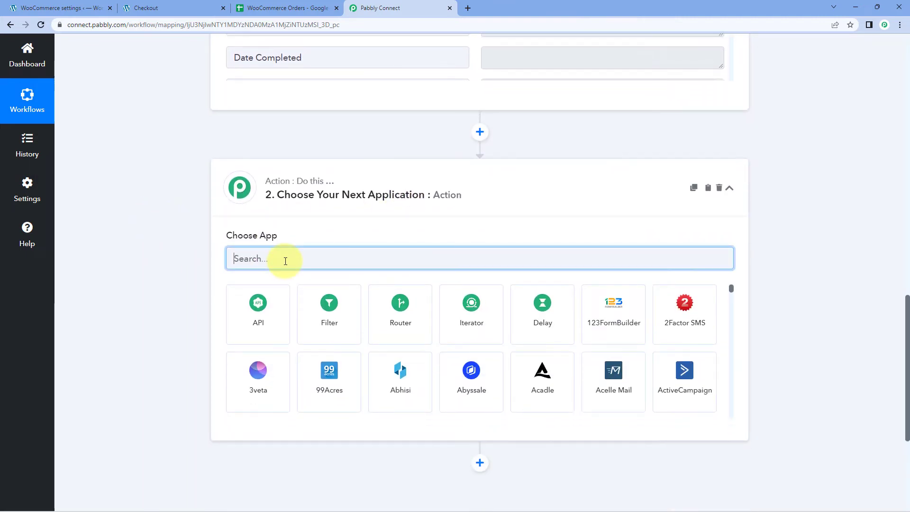
pyautogui.write('Data')
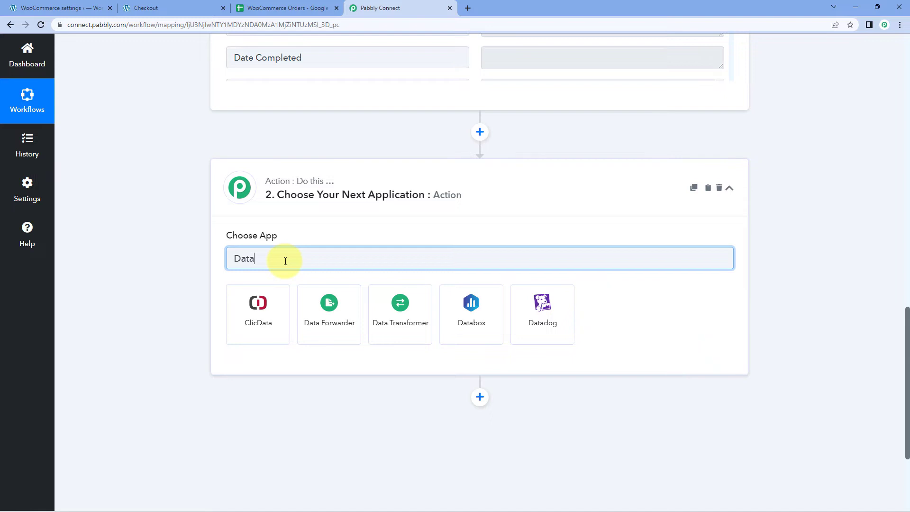
pyautogui.scroll(-2, 329, 266)
pyautogui.click(381, 228)
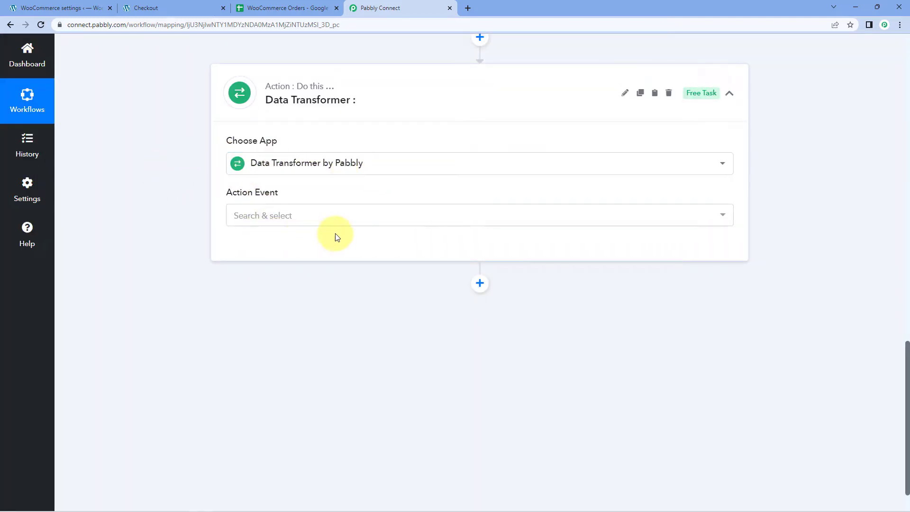
pyautogui.click(325, 221)
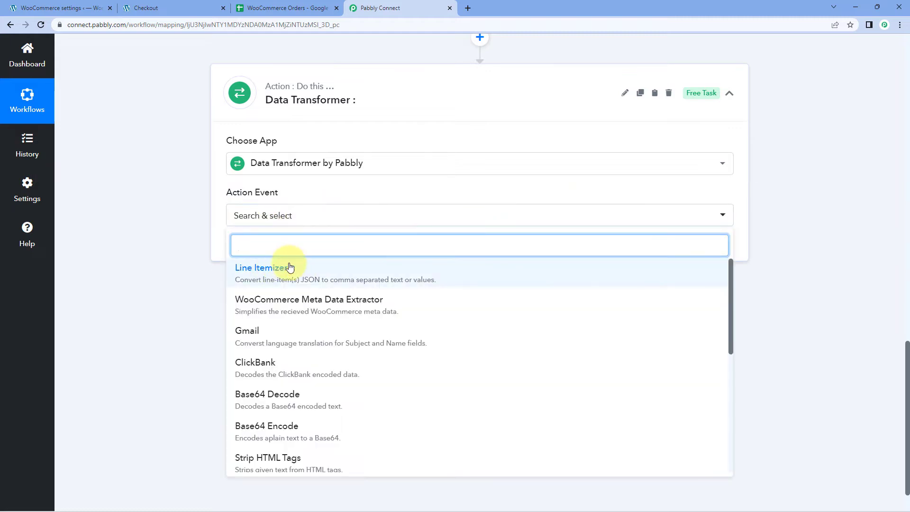
pyautogui.click(340, 271)
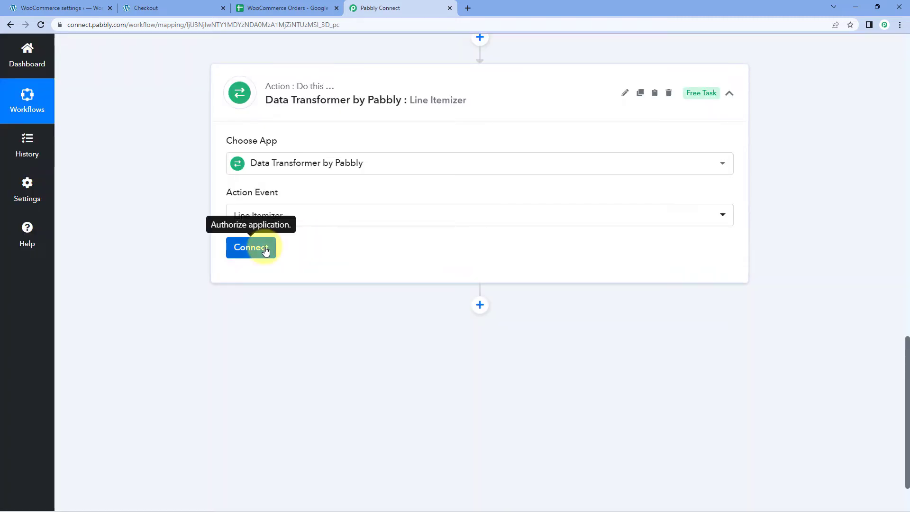
pyautogui.click(263, 249)
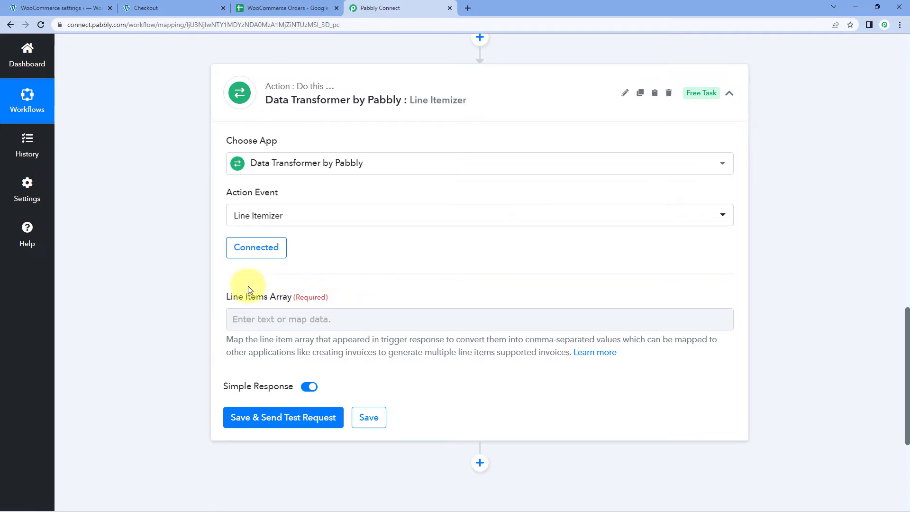
# - Review the order's Line Items response, then open the data picker for Line Items Array
pyautogui.scroll(10, 463, 291)
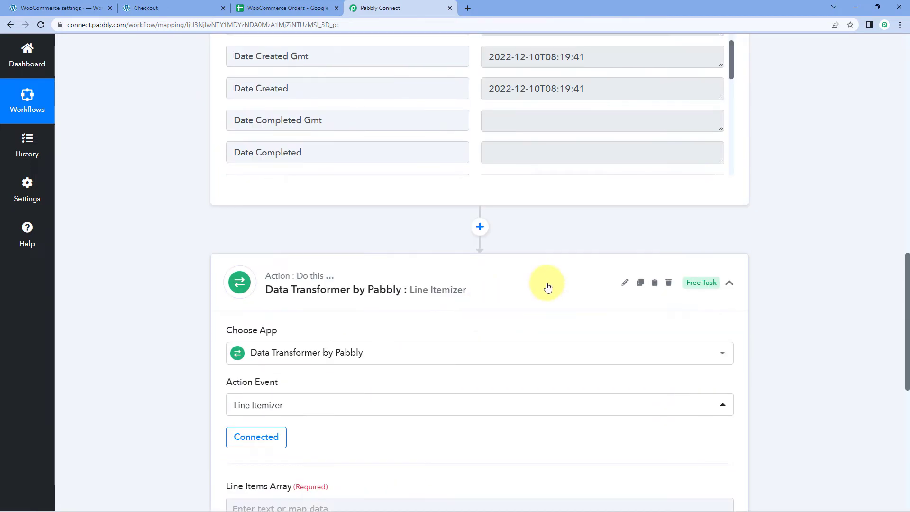
pyautogui.scroll(5, 532, 269)
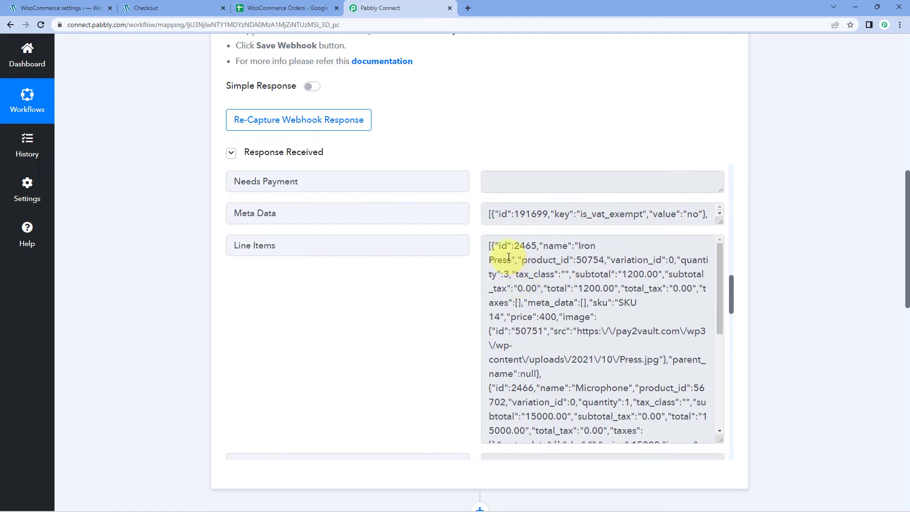
pyautogui.moveTo(484, 245); pyautogui.dragTo(636, 430)
pyautogui.click(533, 326)
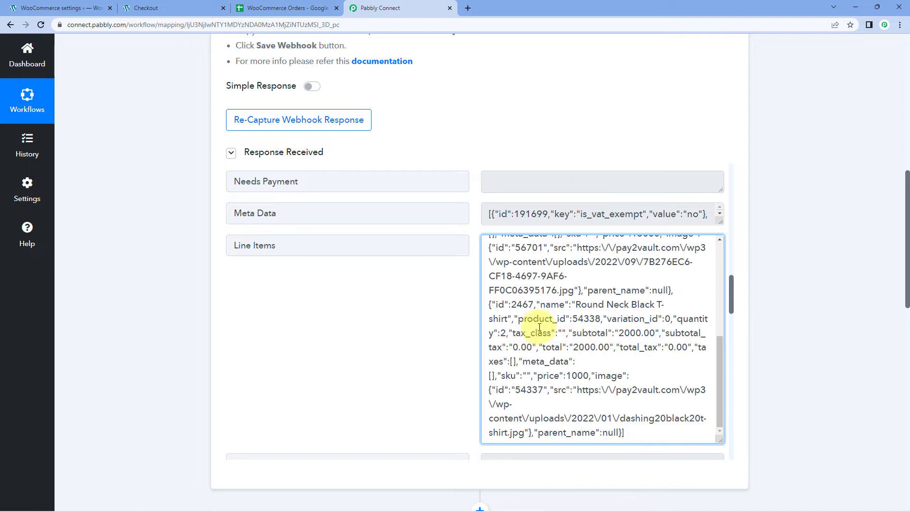
pyautogui.scroll(-10, 197, 260)
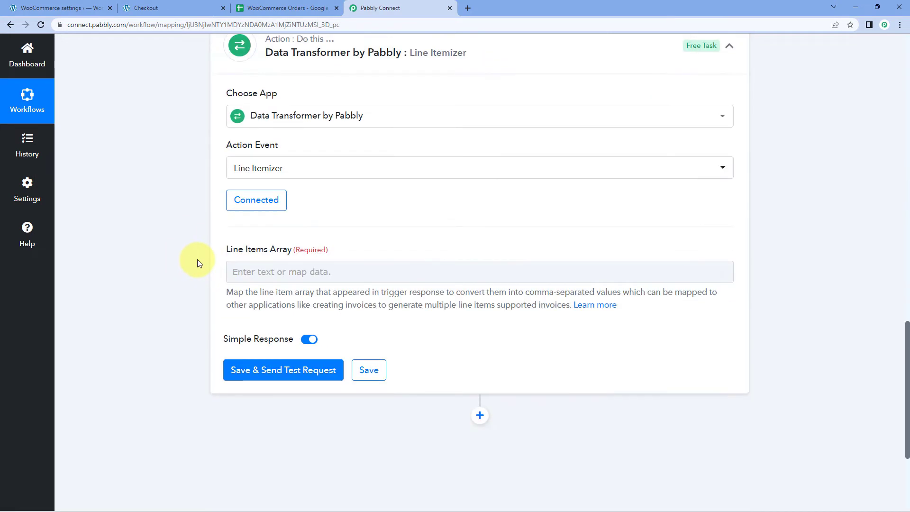
pyautogui.scroll(-1, 189, 251)
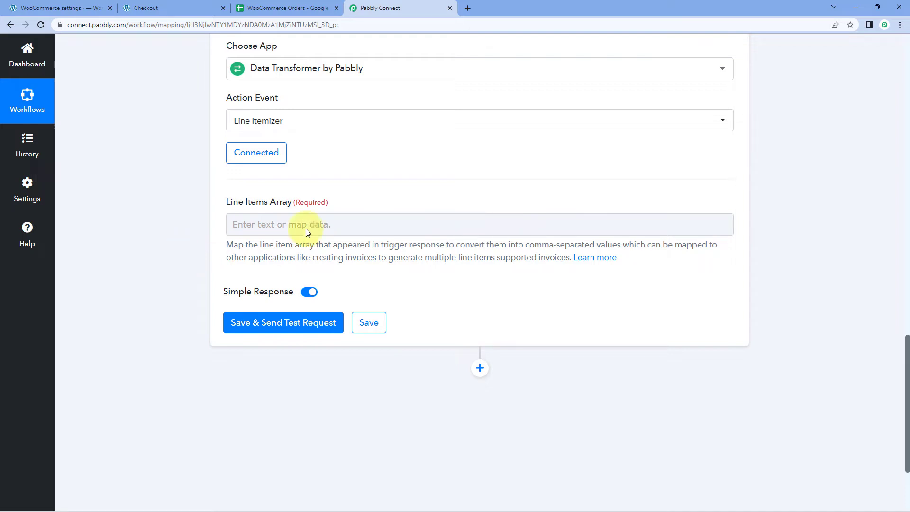
pyautogui.click(284, 225)
pyautogui.scroll(-1, 187, 216)
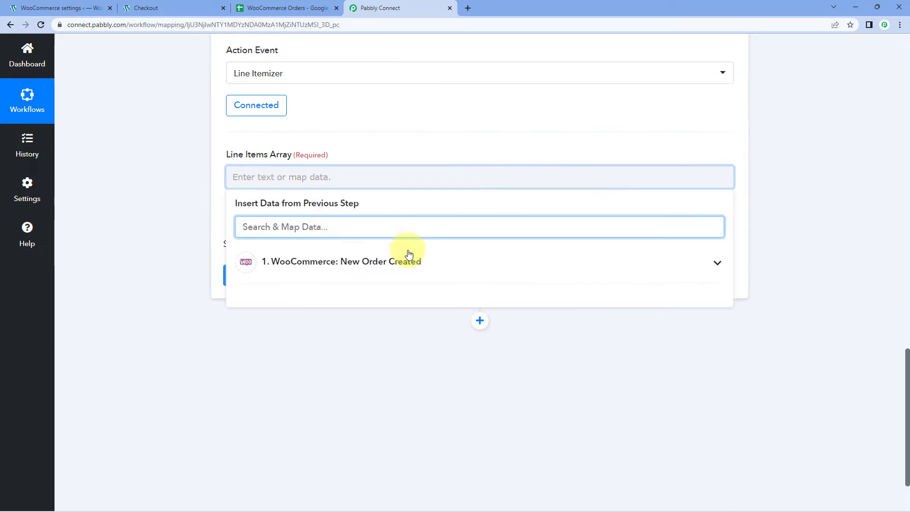
# - Map the order's Line Items into Line Items Array and save and test the step
pyautogui.click(401, 267)
pyautogui.scroll(-2, 394, 299)
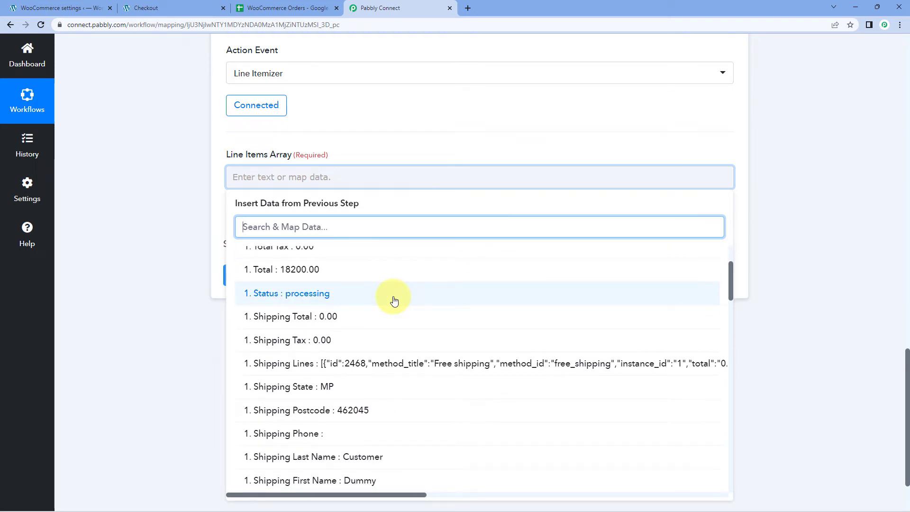
pyautogui.scroll(-7, 394, 301)
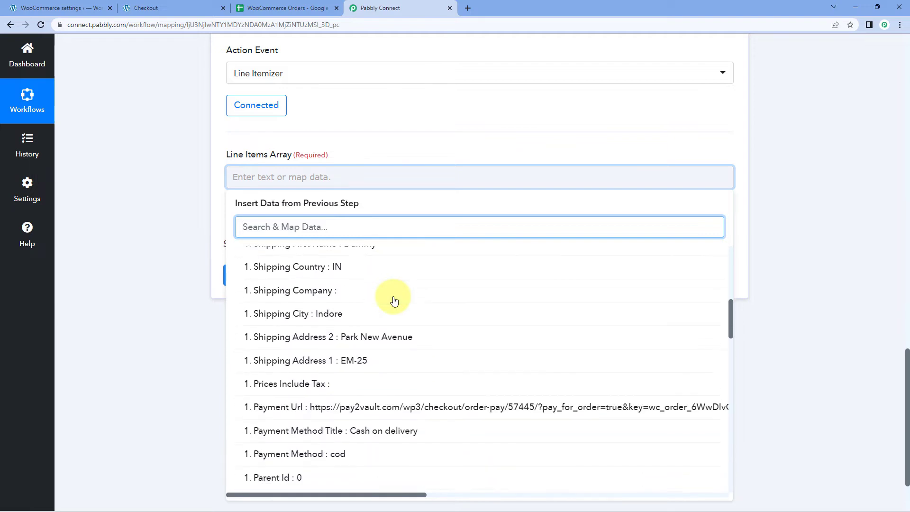
pyautogui.scroll(-5, 393, 300)
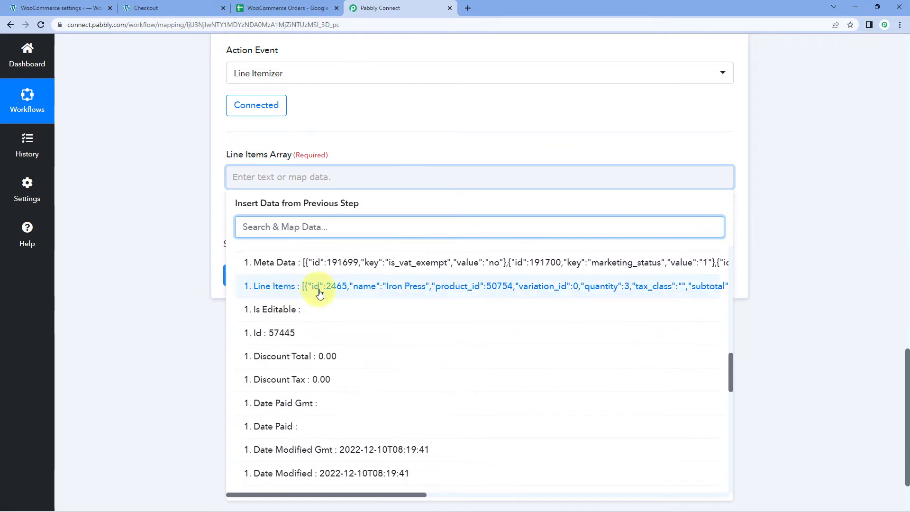
pyautogui.click(291, 286)
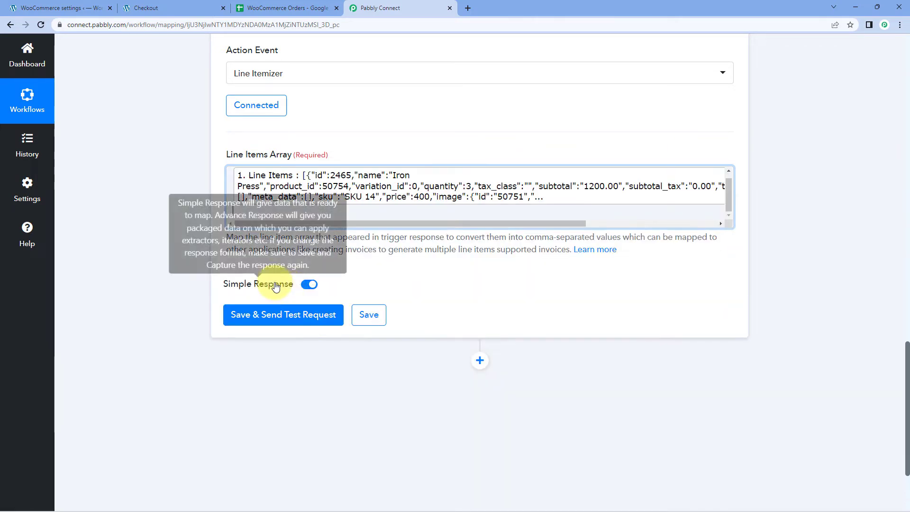
pyautogui.click(201, 215)
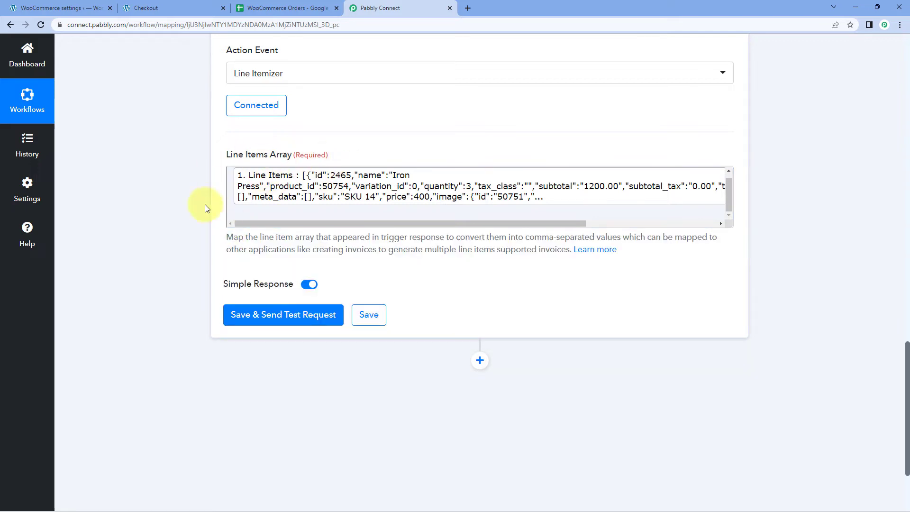
pyautogui.click(295, 315)
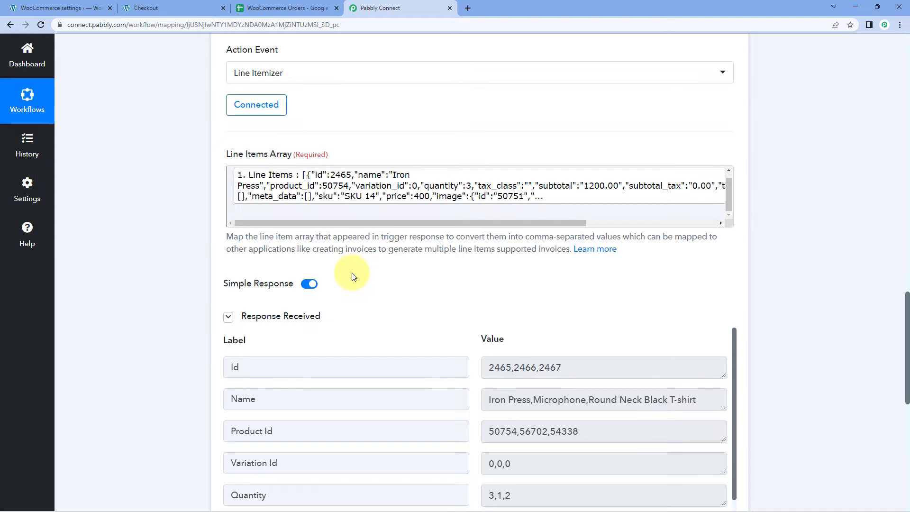
# - Inspect the comma-separated Name and Product Id values in the Line Itemizer response
pyautogui.scroll(-1, 351, 273)
pyautogui.scroll(-1, 426, 246)
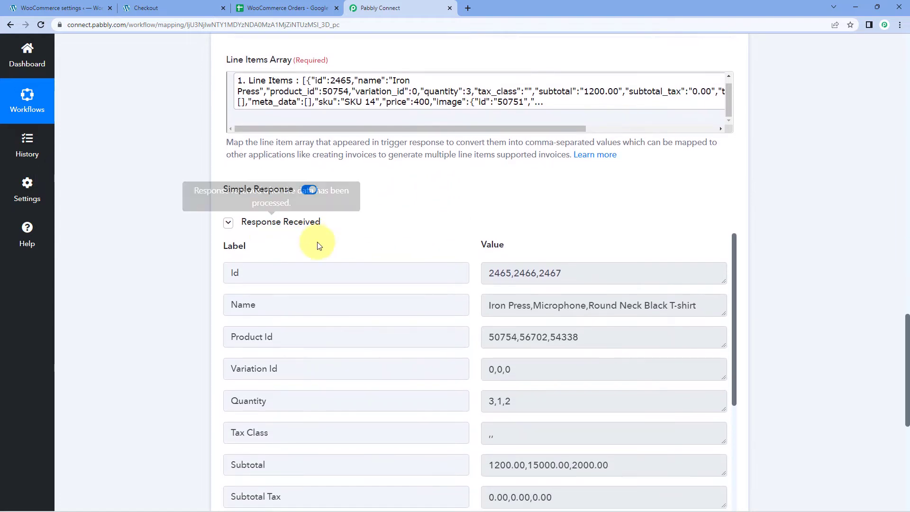
pyautogui.scroll(2, 425, 232)
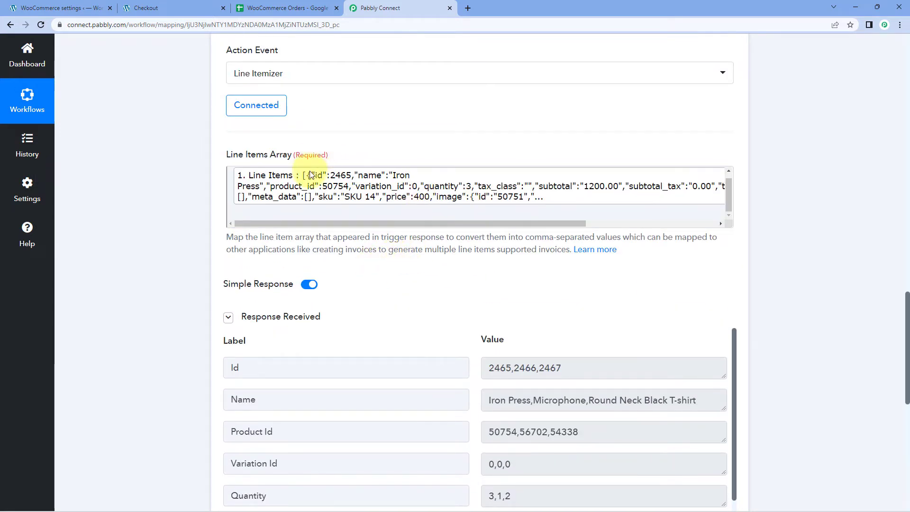
pyautogui.click(309, 157)
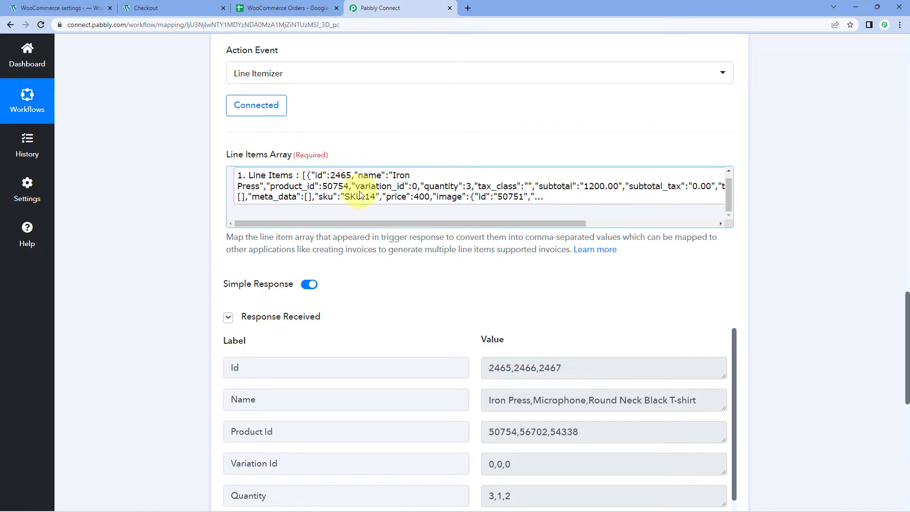
pyautogui.scroll(1, 266, 180)
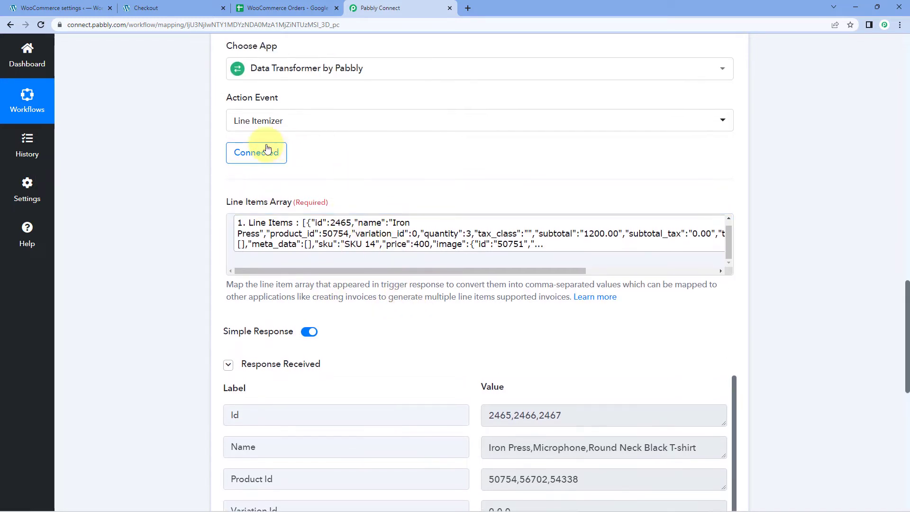
pyautogui.scroll(-3, 460, 228)
pyautogui.scroll(-2, 464, 242)
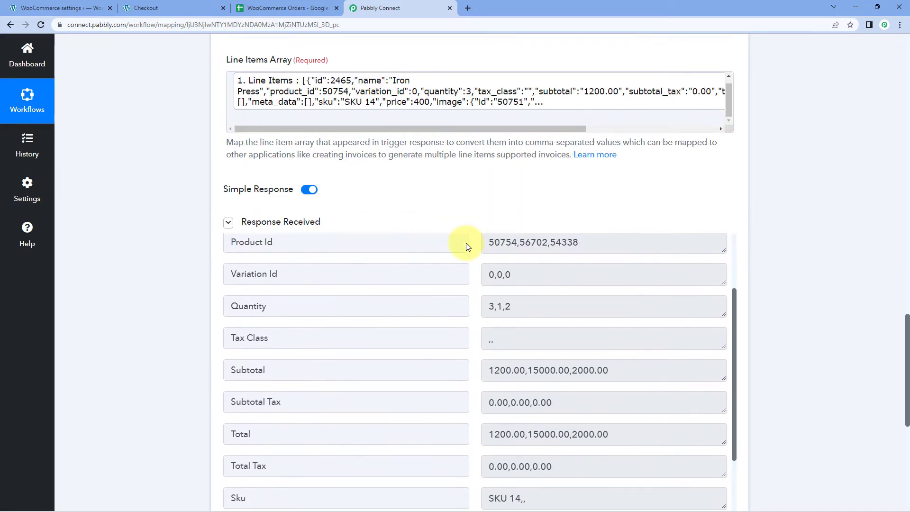
pyautogui.scroll(1, 532, 225)
pyautogui.scroll(-2, 532, 228)
pyautogui.scroll(1, 503, 230)
pyautogui.scroll(2, 473, 234)
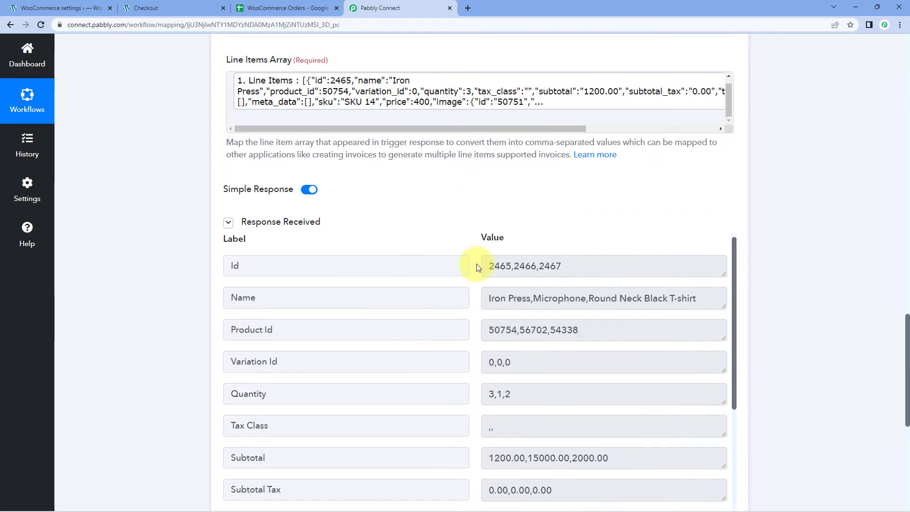
pyautogui.scroll(-1, 472, 226)
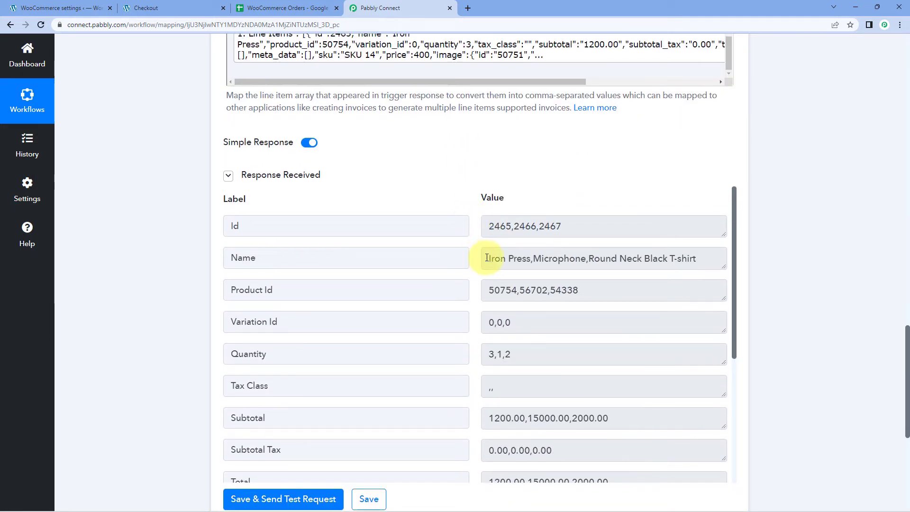
pyautogui.scroll(2, 484, 258)
pyautogui.scroll(-2, 486, 257)
pyautogui.moveTo(488, 258); pyautogui.dragTo(701, 260)
pyautogui.doubleClick(265, 256)
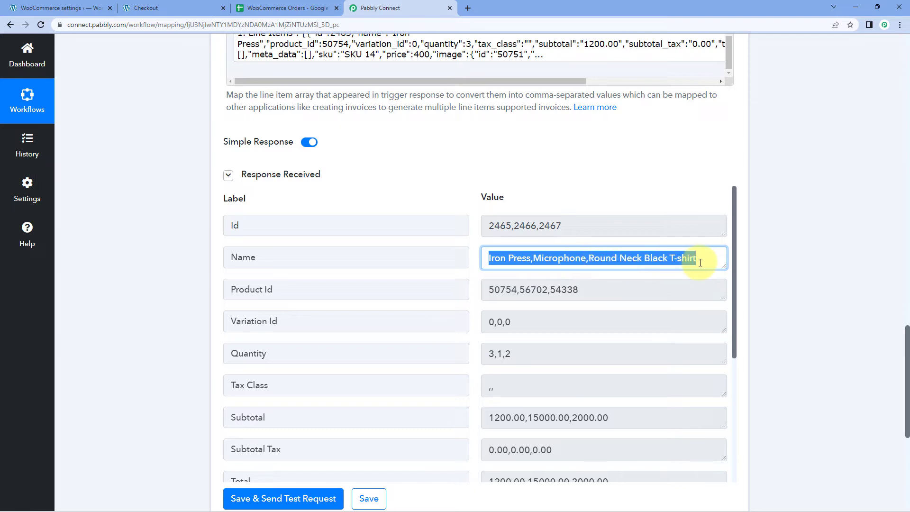
pyautogui.click(703, 262)
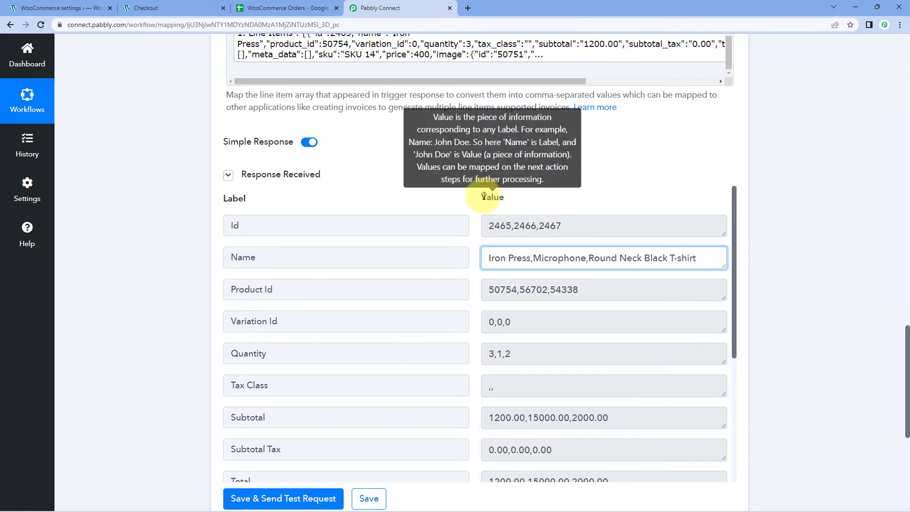
pyautogui.click(467, 197)
pyautogui.scroll(-1, 465, 195)
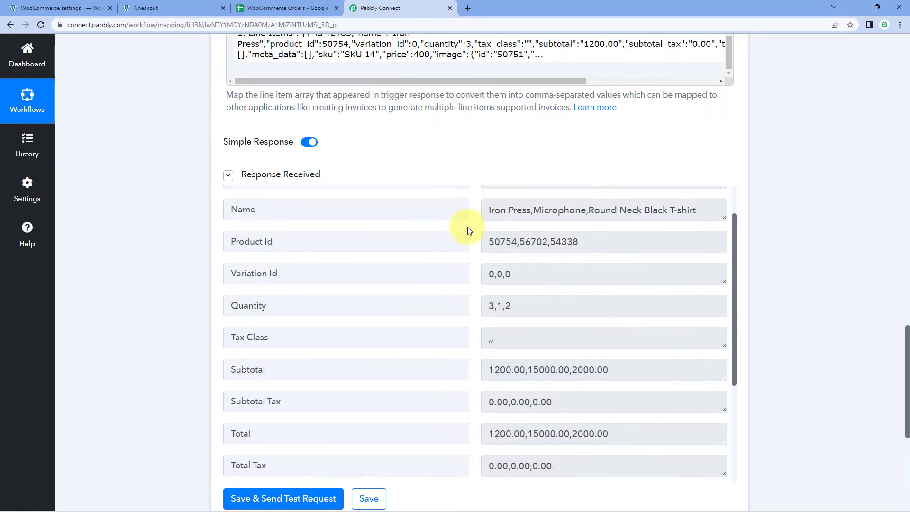
pyautogui.scroll(-1, 462, 225)
pyautogui.moveTo(512, 227); pyautogui.dragTo(452, 225)
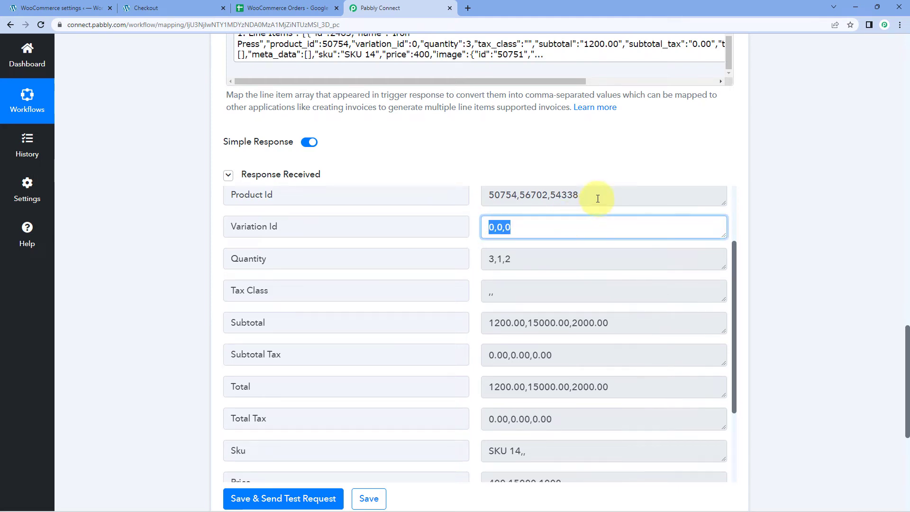
pyautogui.scroll(1, 600, 197)
pyautogui.moveTo(592, 242)
pyautogui.mouseDown()
pyautogui.moveTo(479, 242)
pyautogui.moveTo(601, 245)
pyautogui.mouseUp()
pyautogui.click(486, 250)
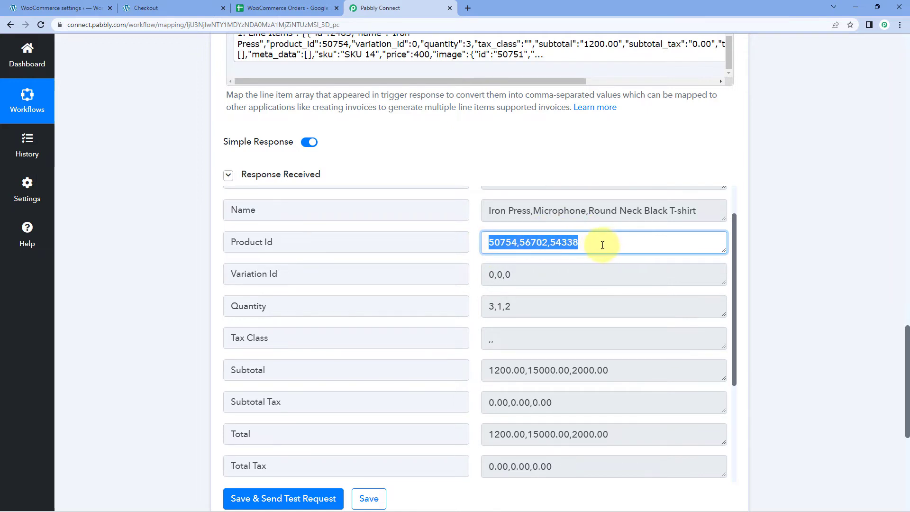
pyautogui.click(494, 242)
# - Match item names, product id 50754 and quantities 3,1,2, then show the order-received page
pyautogui.moveTo(488, 210); pyautogui.dragTo(531, 212)
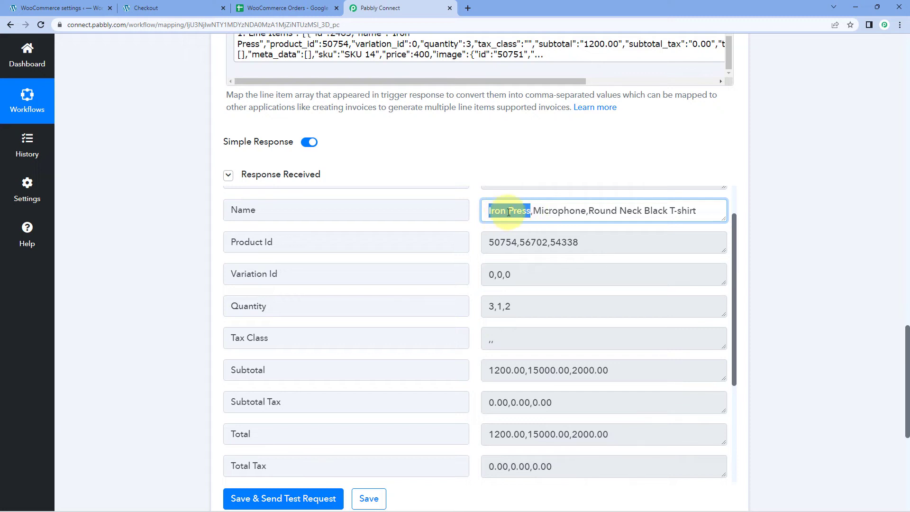
pyautogui.moveTo(488, 242); pyautogui.dragTo(518, 242)
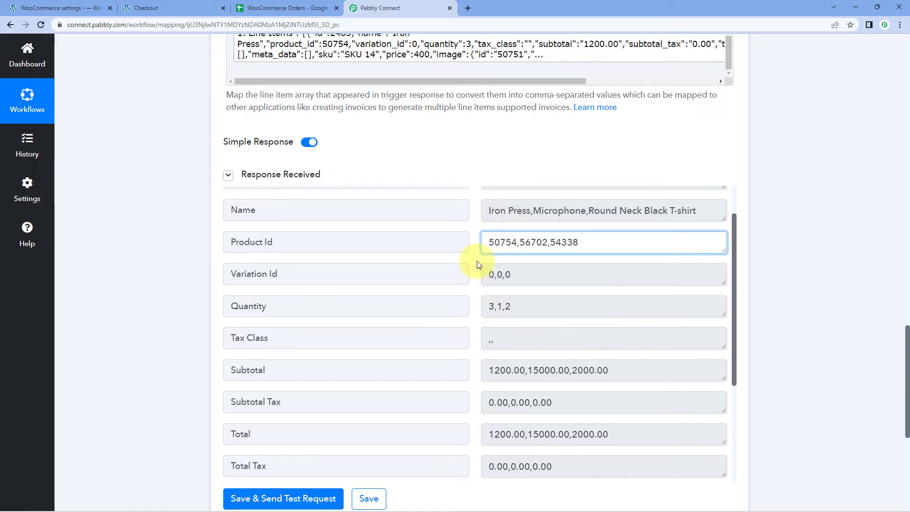
pyautogui.click(467, 279)
pyautogui.click(491, 308)
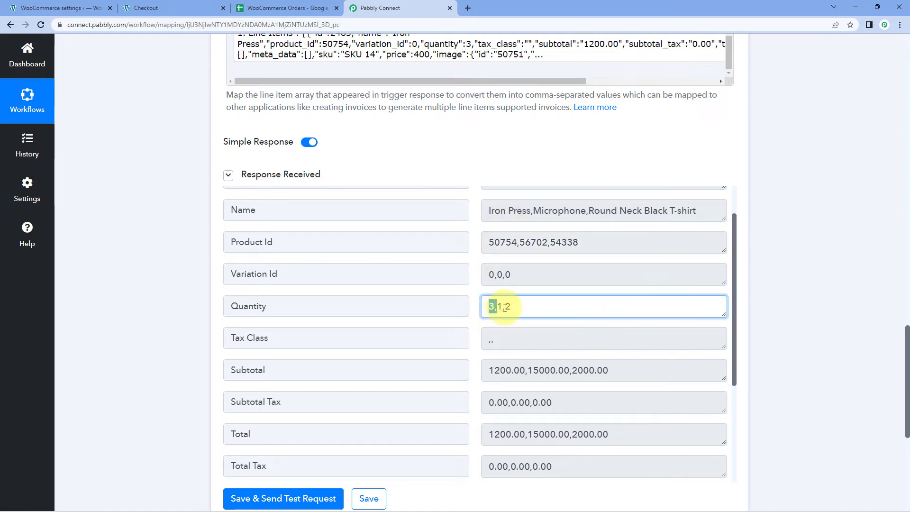
pyautogui.moveTo(505, 307); pyautogui.dragTo(520, 307)
pyautogui.click(508, 307)
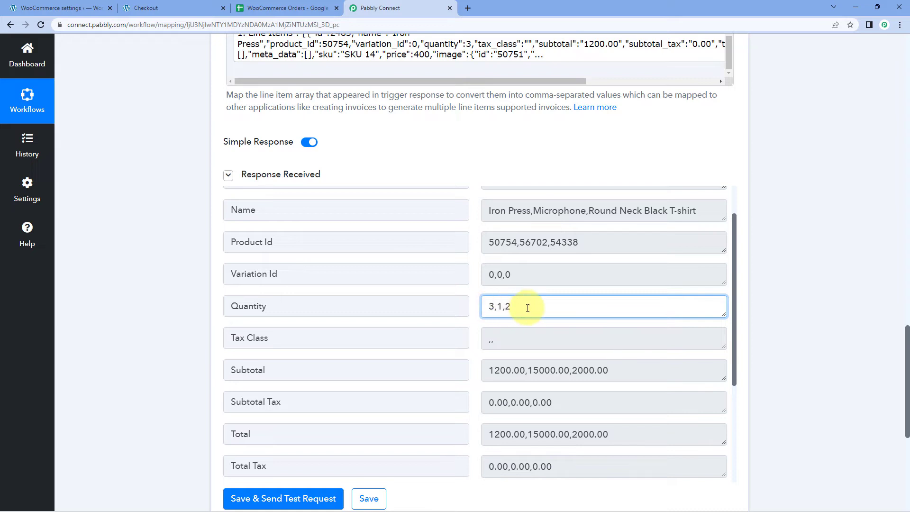
pyautogui.click(489, 213)
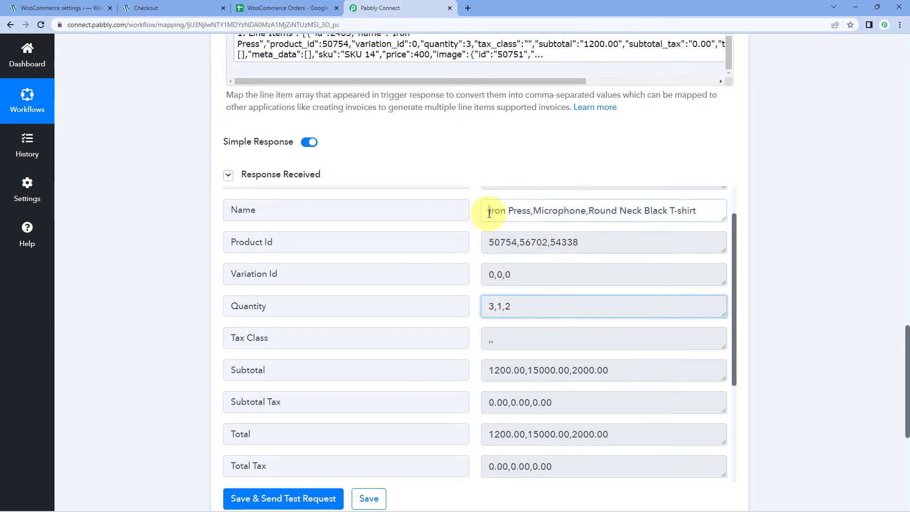
pyautogui.moveTo(489, 213); pyautogui.dragTo(530, 211)
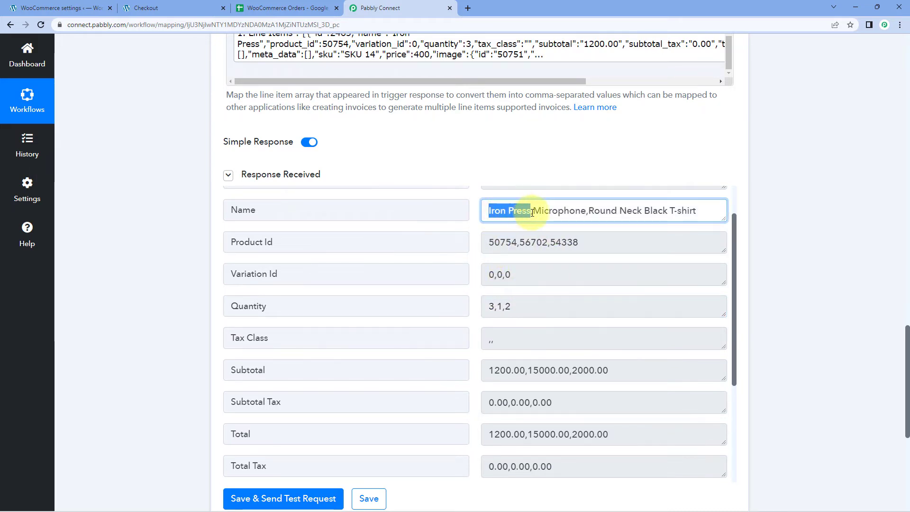
pyautogui.doubleClick(493, 242)
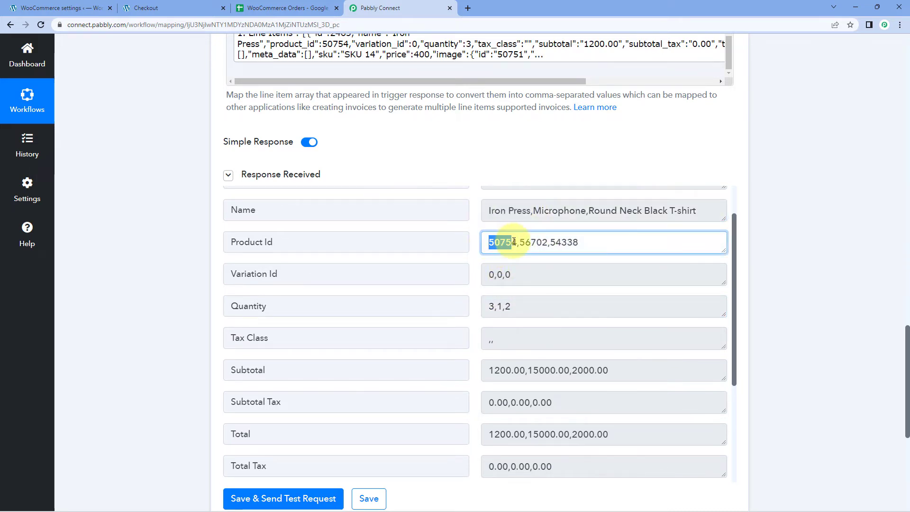
pyautogui.click(491, 308)
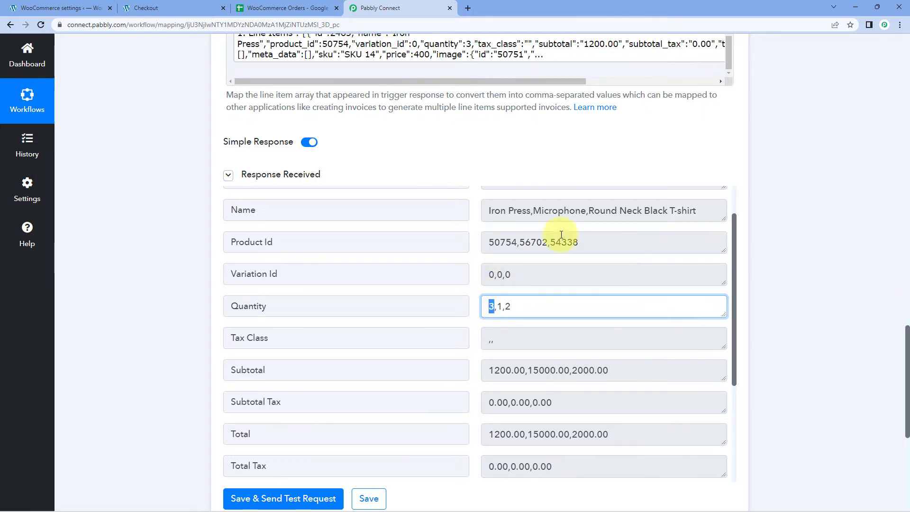
pyautogui.doubleClick(553, 209)
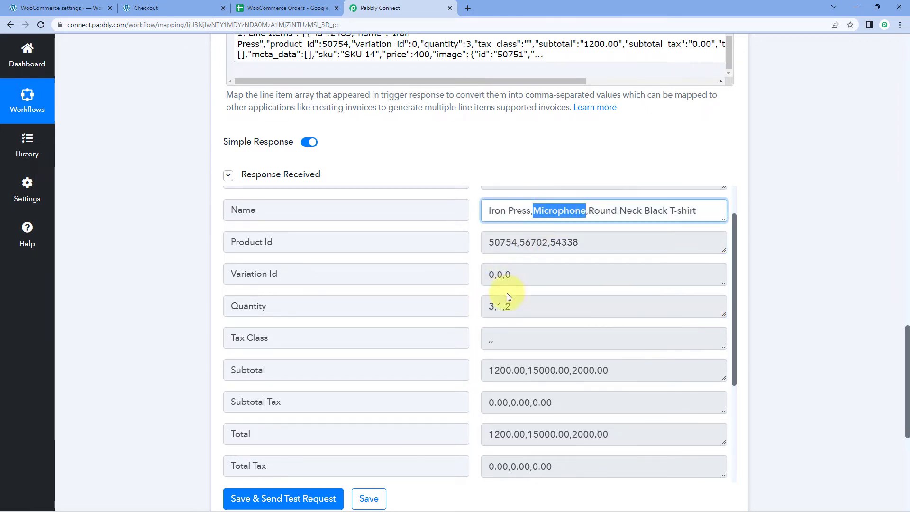
pyautogui.click(501, 306)
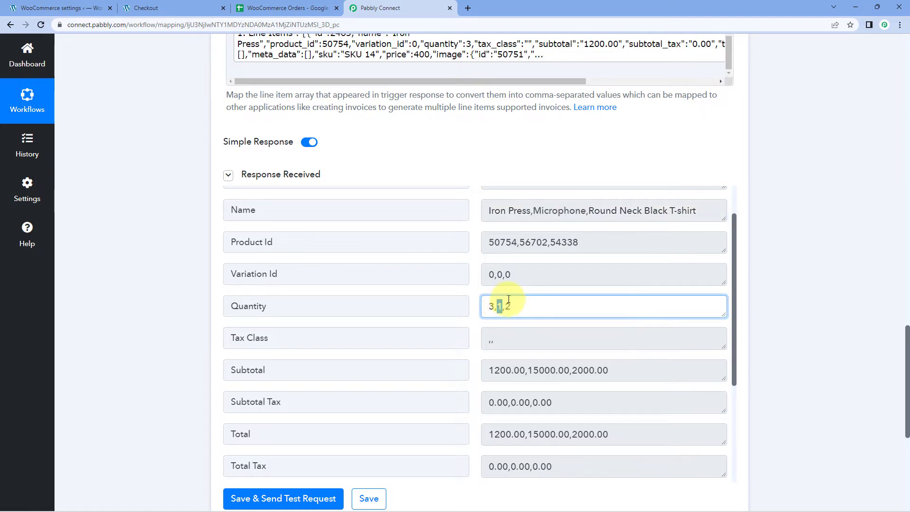
pyautogui.click(171, 8)
pyautogui.scroll(-1, 261, 275)
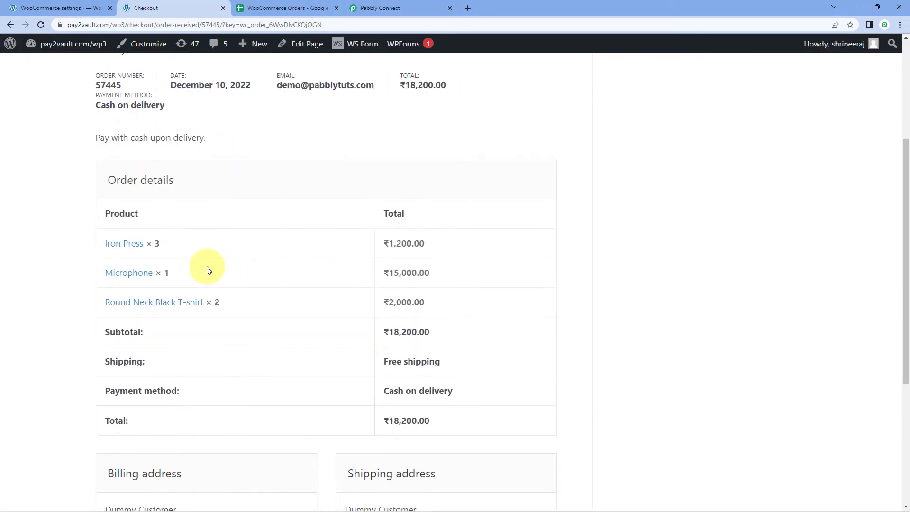
# - Check the third quantity, 2, against the order-received page, ending back in Pabbly Connect
pyautogui.click(428, 7)
pyautogui.moveTo(505, 307); pyautogui.dragTo(513, 306)
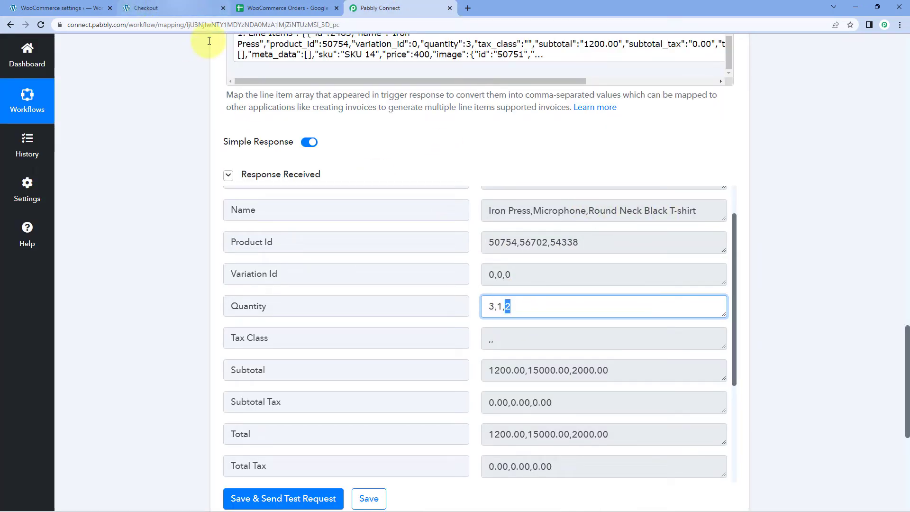
pyautogui.click(168, 8)
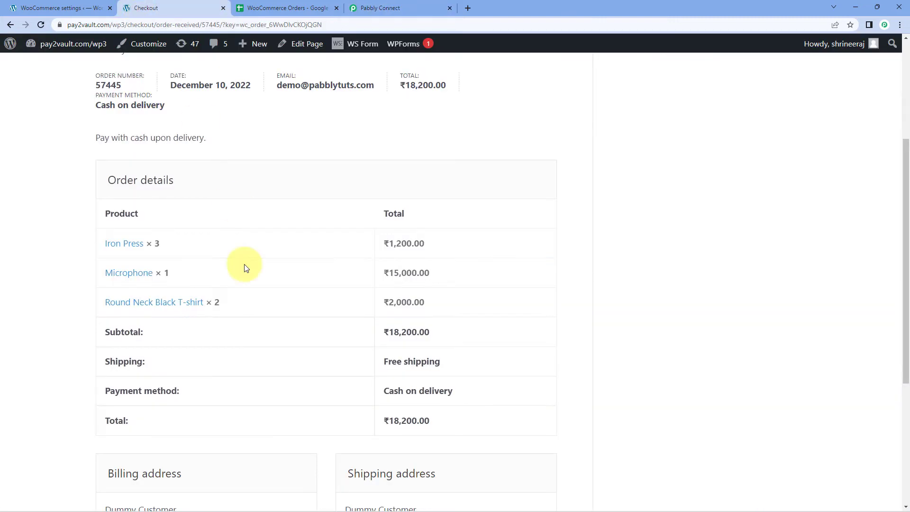
pyautogui.click(408, 8)
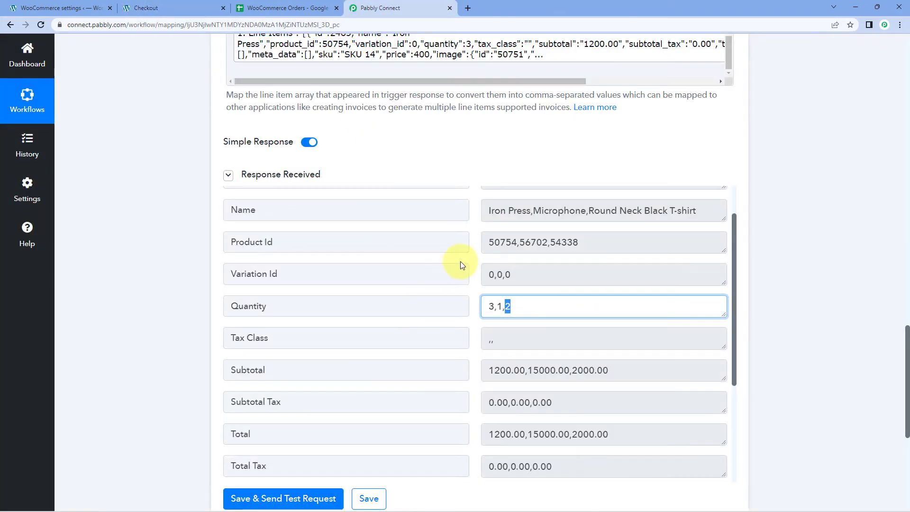
pyautogui.click(477, 258)
pyautogui.scroll(1, 478, 258)
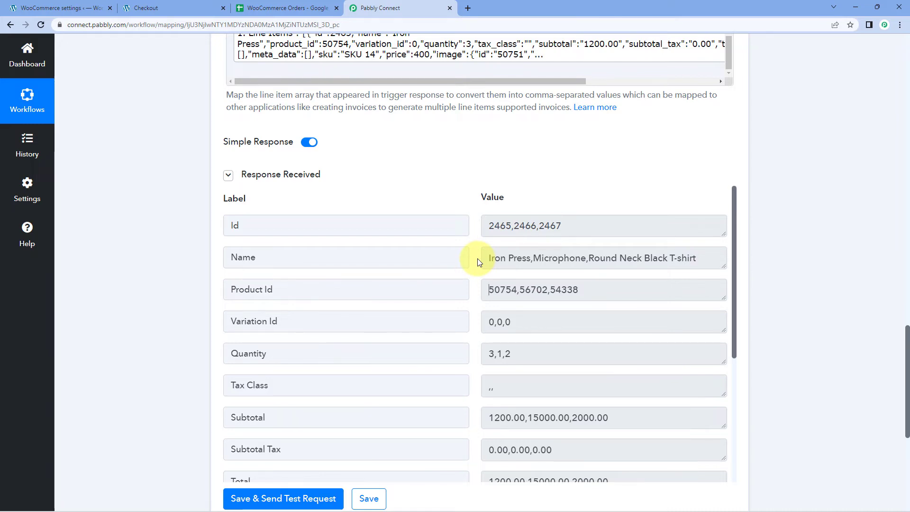
pyautogui.moveTo(478, 258); pyautogui.dragTo(683, 280)
pyautogui.scroll(-2, 494, 260)
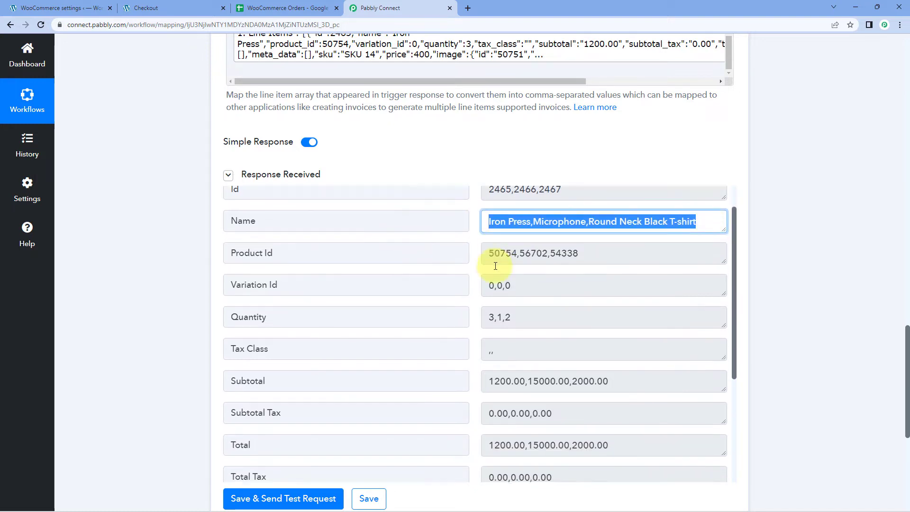
pyautogui.doubleClick(482, 261)
pyautogui.scroll(-1, 482, 262)
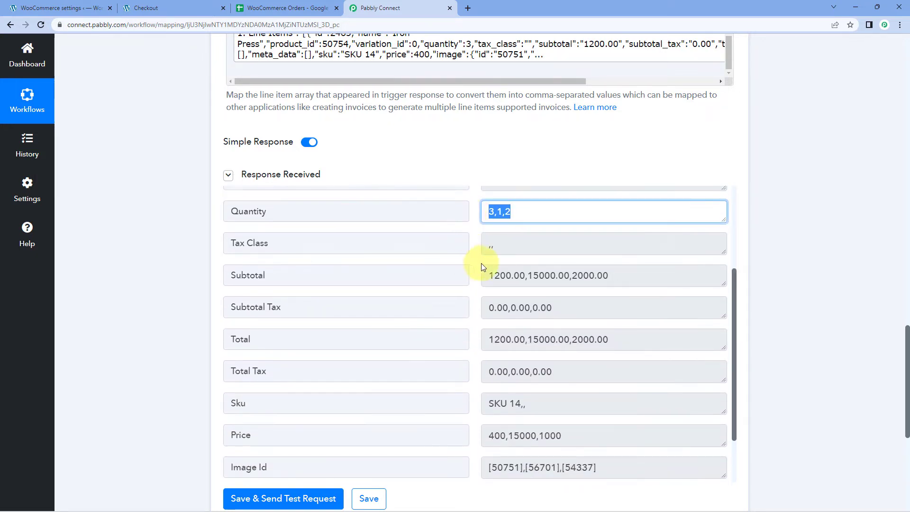
pyautogui.doubleClick(525, 276)
pyautogui.doubleClick(626, 339)
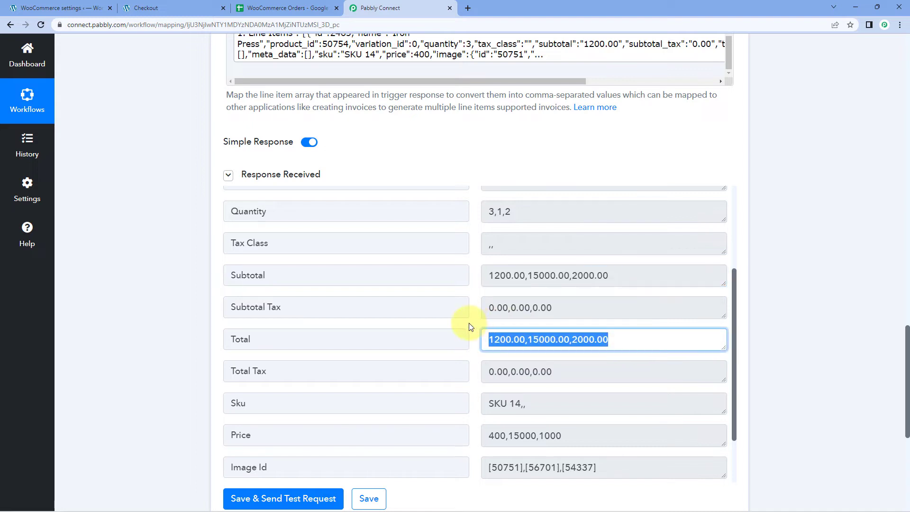
pyautogui.click(470, 316)
pyautogui.scroll(-2, 473, 318)
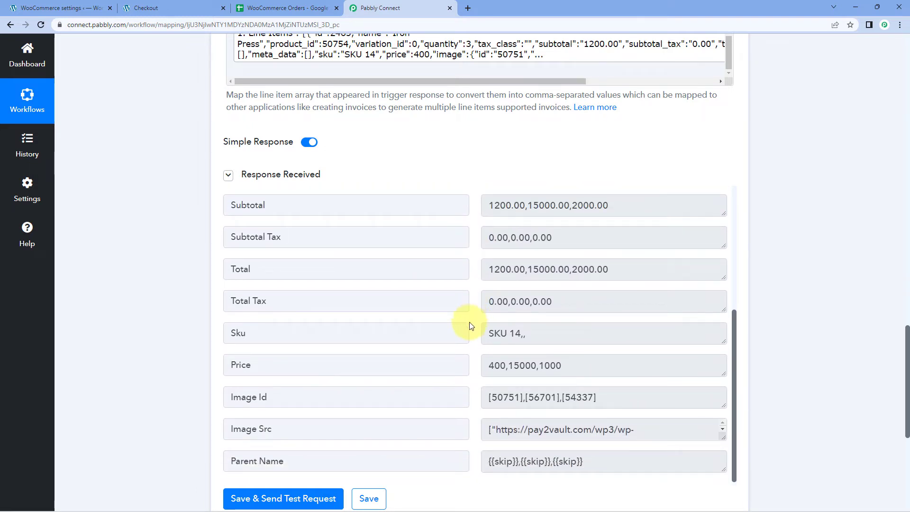
pyautogui.moveTo(486, 366); pyautogui.dragTo(592, 366)
pyautogui.click(546, 365)
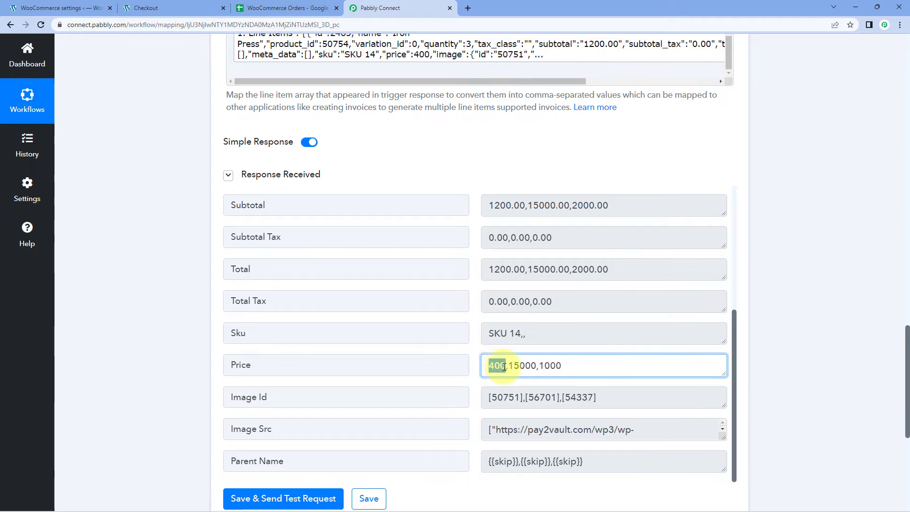
pyautogui.moveTo(510, 367); pyautogui.dragTo(569, 366)
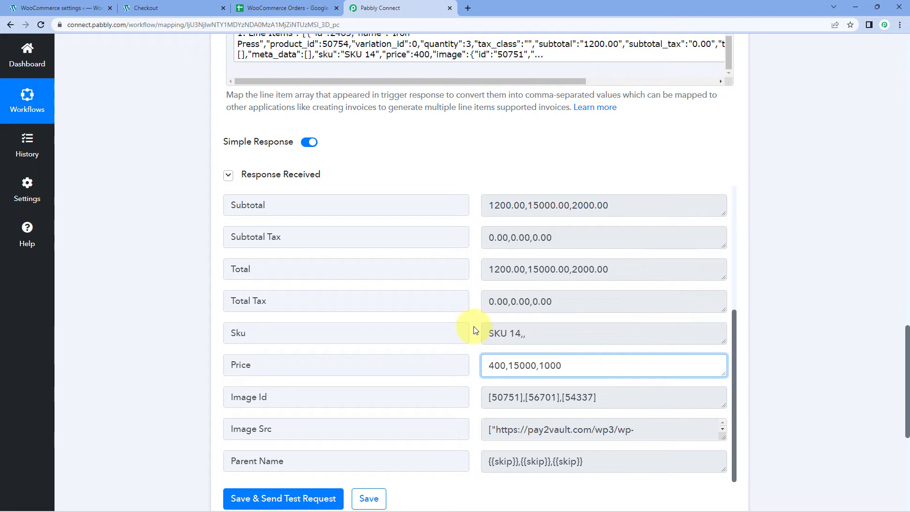
pyautogui.scroll(10, 476, 330)
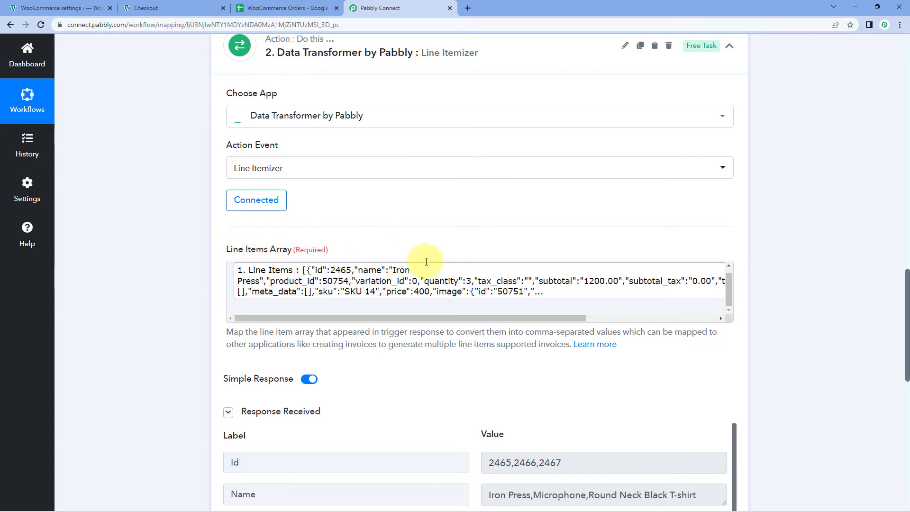
pyautogui.scroll(-4, 502, 238)
pyautogui.scroll(-1, 470, 255)
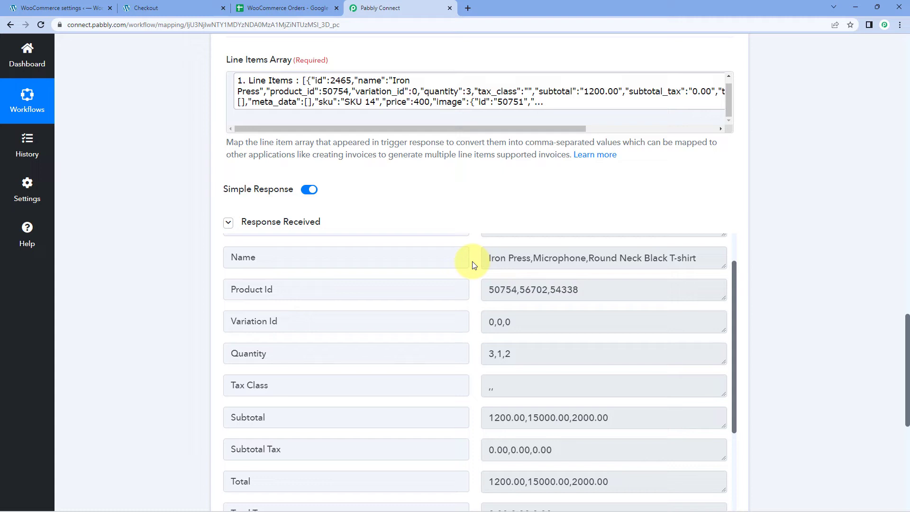
pyautogui.scroll(10, 478, 224)
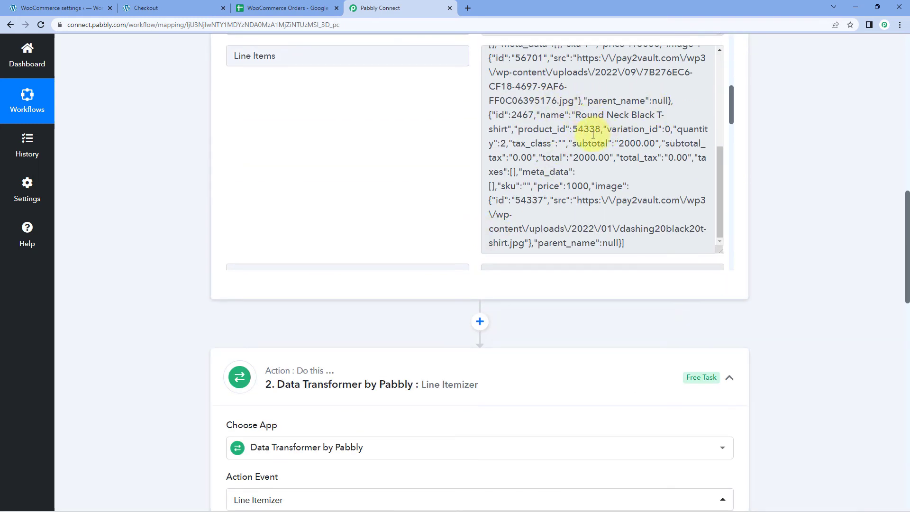
pyautogui.scroll(-8, 193, 220)
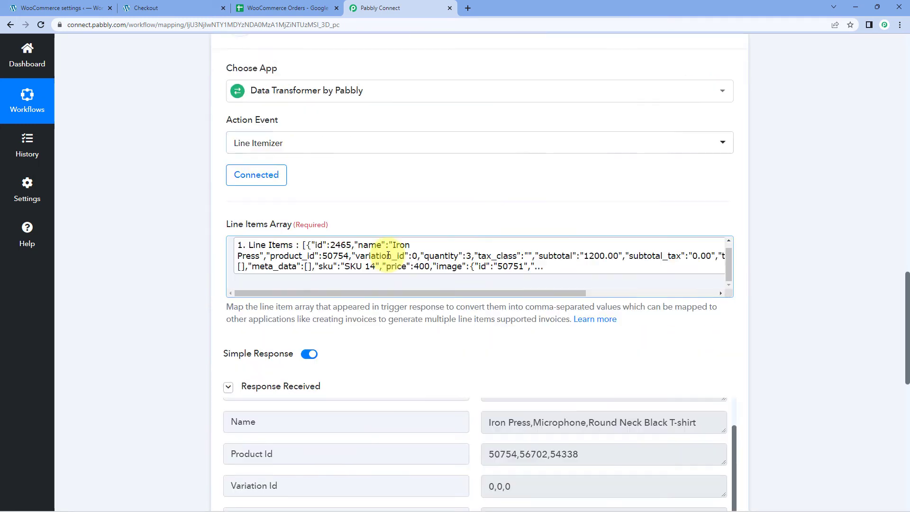
pyautogui.scroll(1, 489, 248)
pyautogui.scroll(2, 471, 267)
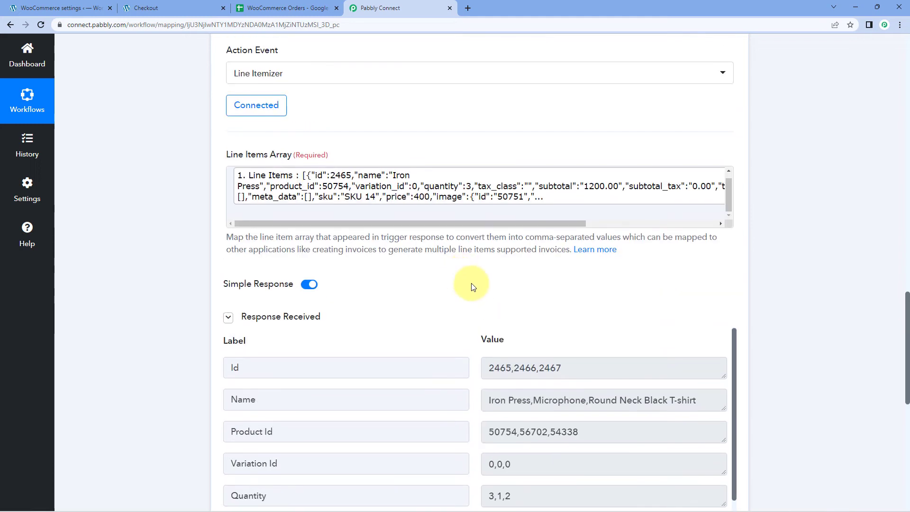
pyautogui.scroll(-2, 456, 274)
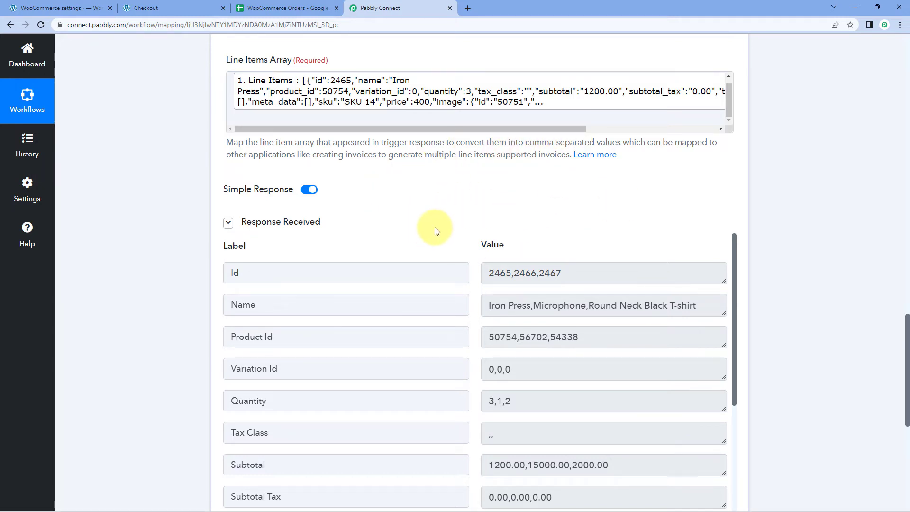
pyautogui.scroll(-7, 171, 212)
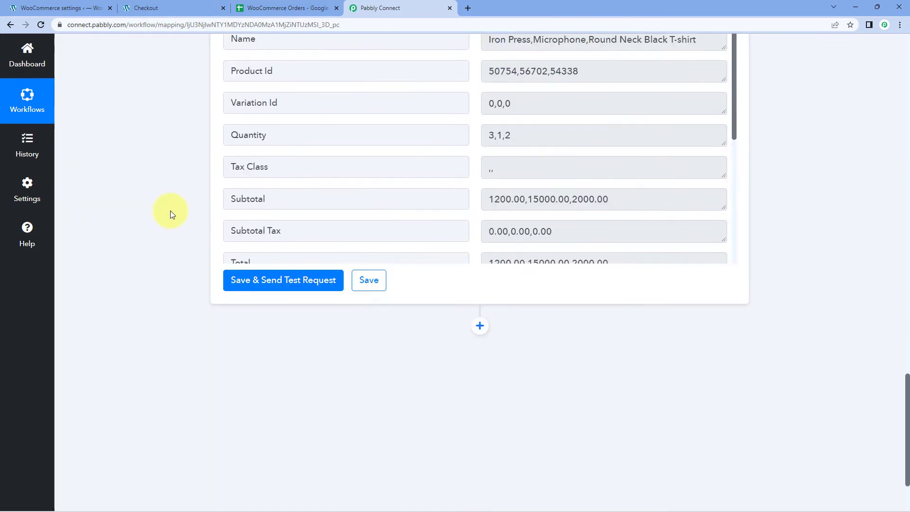
# - Add a Google Sheets action step using the Add New Row event
pyautogui.click(479, 237)
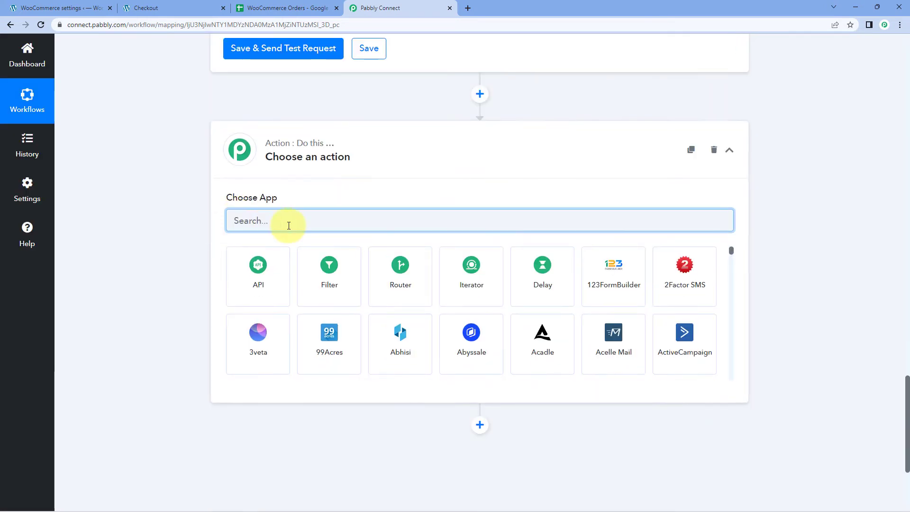
pyautogui.write('Google ')
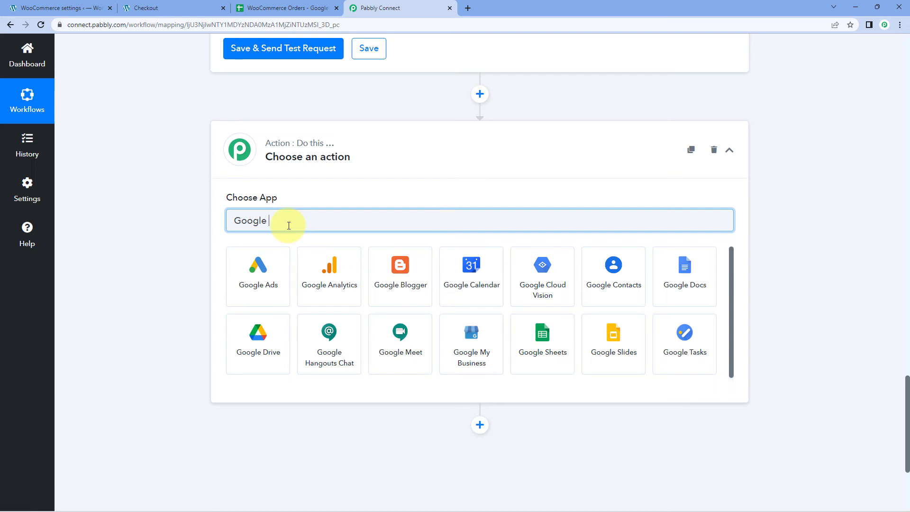
pyautogui.write('Sheets')
pyautogui.click(268, 260)
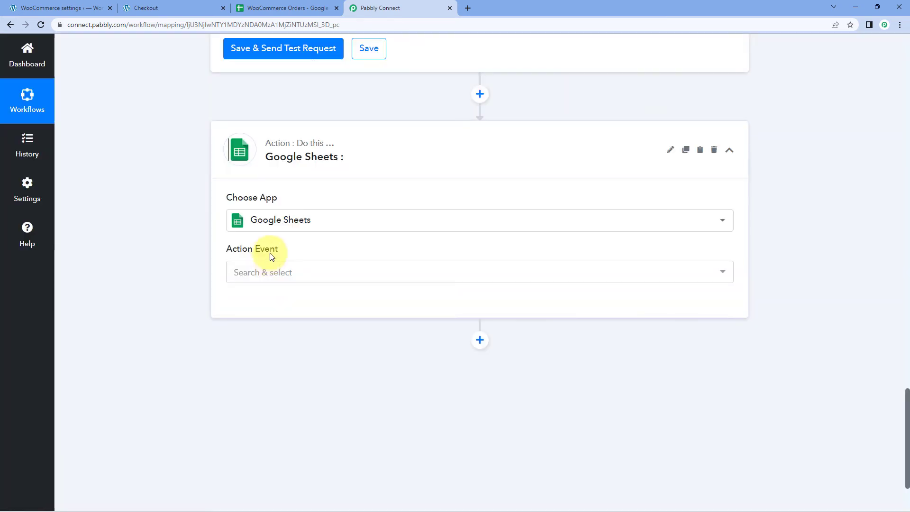
pyautogui.click(319, 274)
pyautogui.scroll(-1, 186, 260)
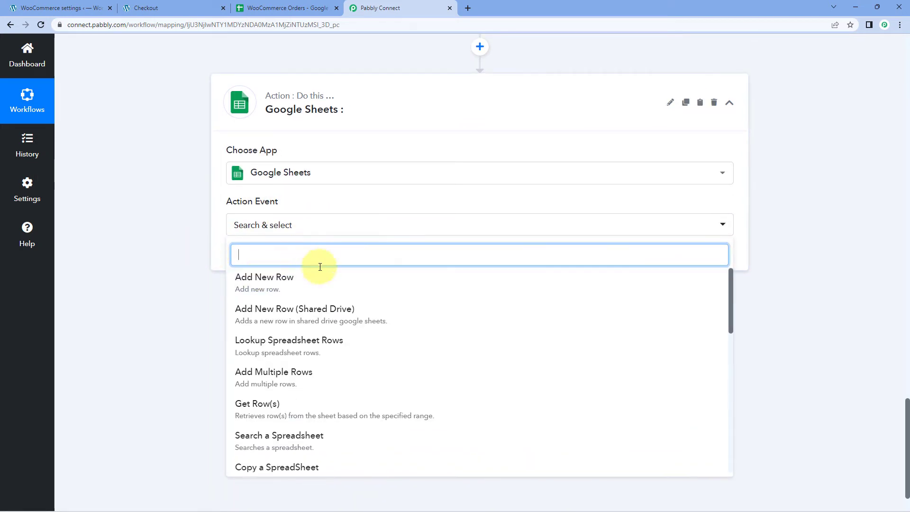
pyautogui.click(311, 283)
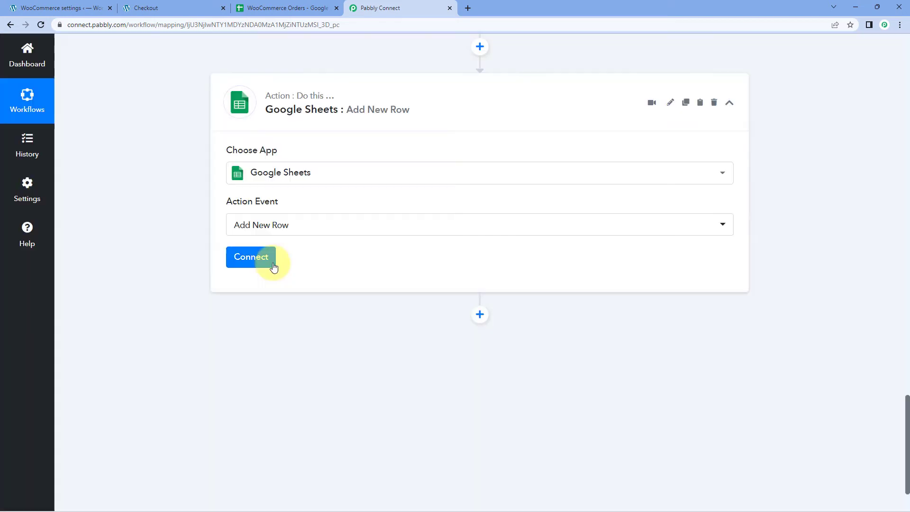
# - Start a new Google Sheets connection via Sign in with Google
pyautogui.click(271, 264)
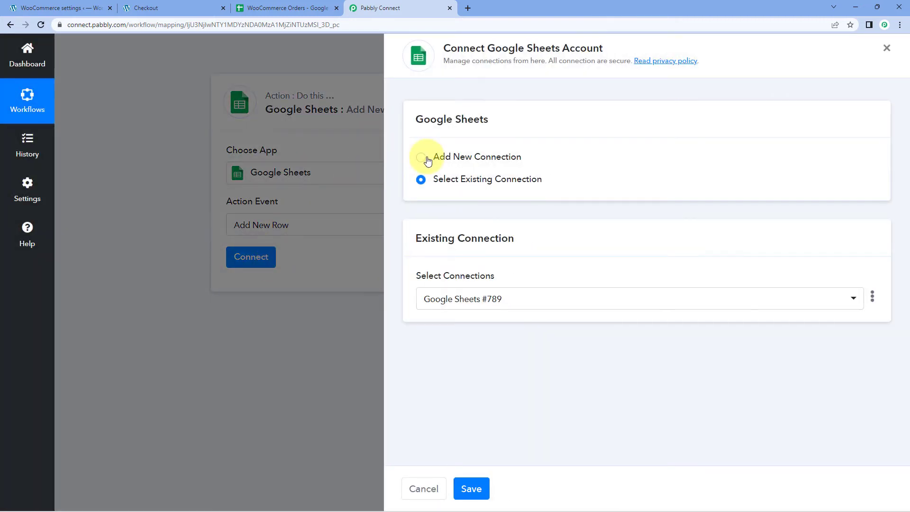
pyautogui.click(422, 158)
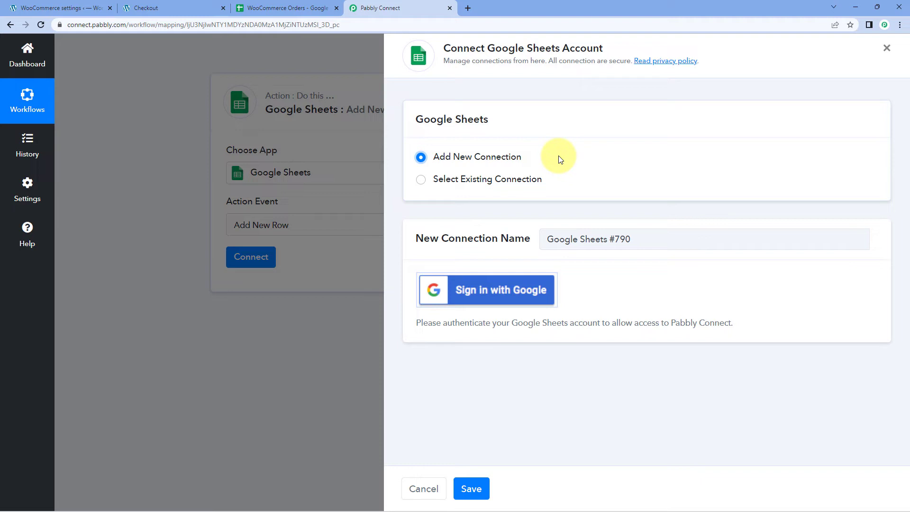
pyautogui.click(489, 296)
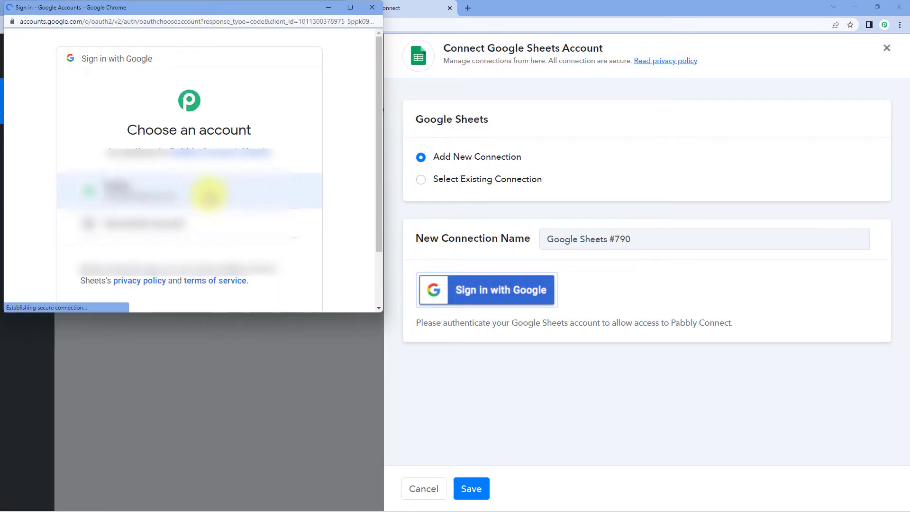
# - Choose the Google account and allow Pabbly Connect access to Google Sheets
pyautogui.click(208, 192)
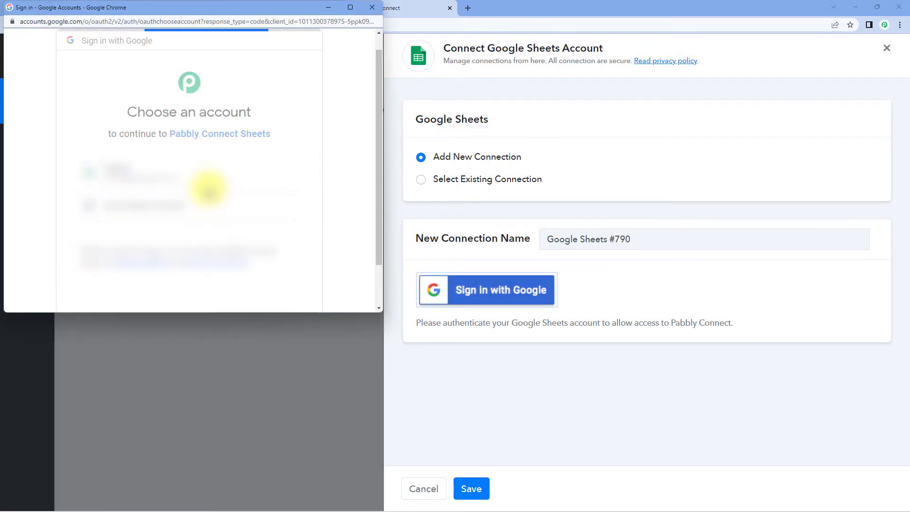
pyautogui.scroll(-3, 209, 192)
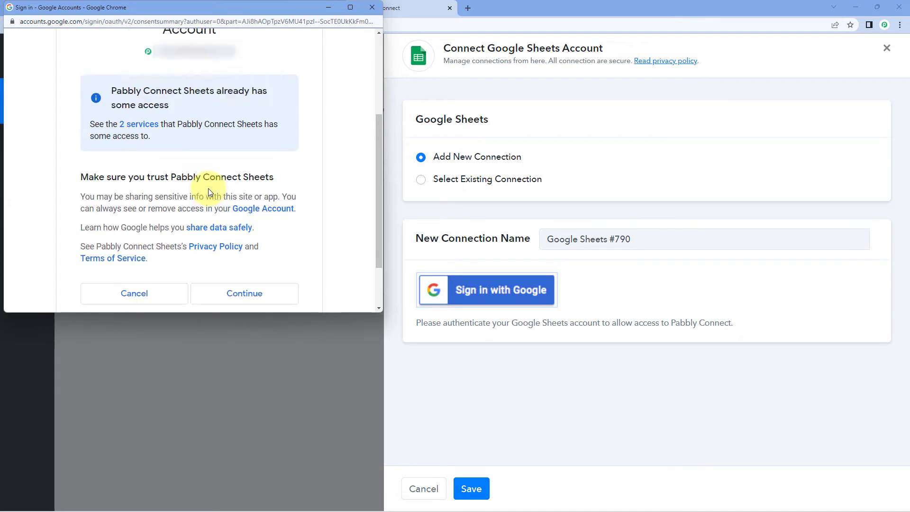
pyautogui.scroll(-2, 209, 192)
pyautogui.click(267, 228)
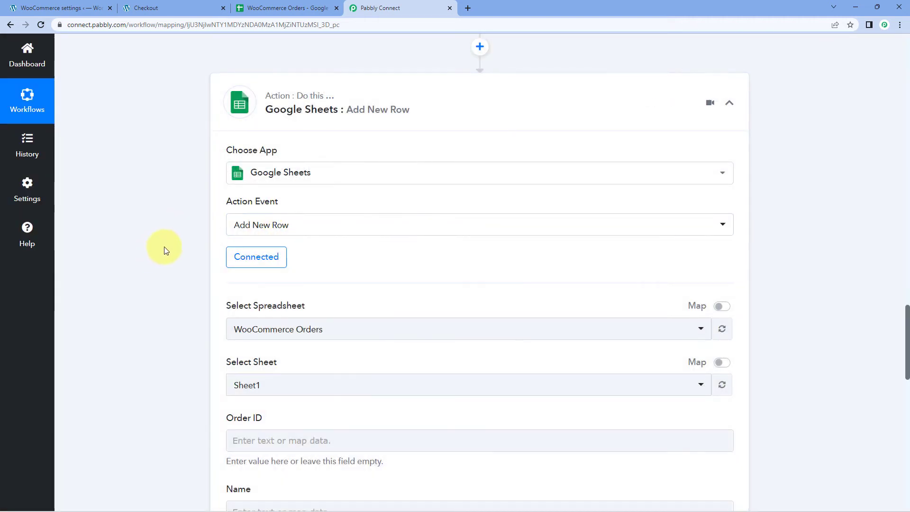
# - Check the WooCommerce Orders spreadsheet's headers, then select it as the target spreadsheet
pyautogui.scroll(-2, 163, 247)
pyautogui.click(258, 197)
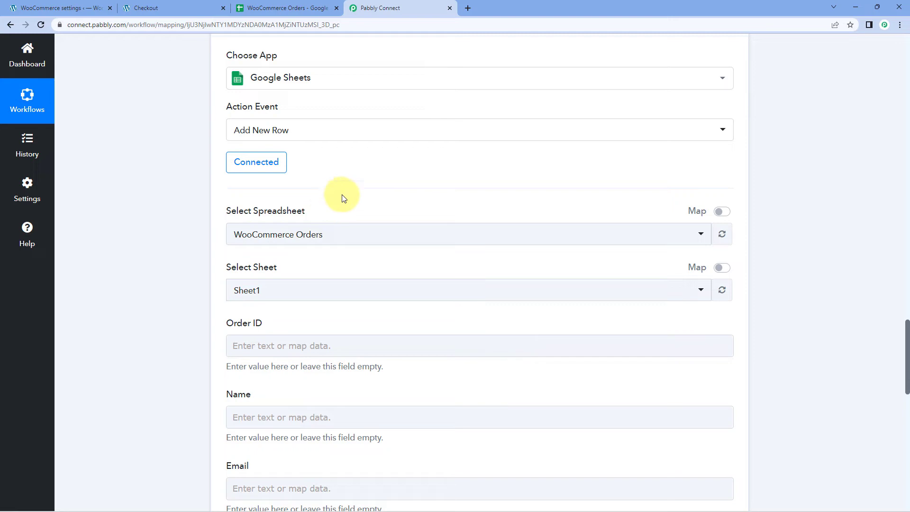
pyautogui.click(263, 2)
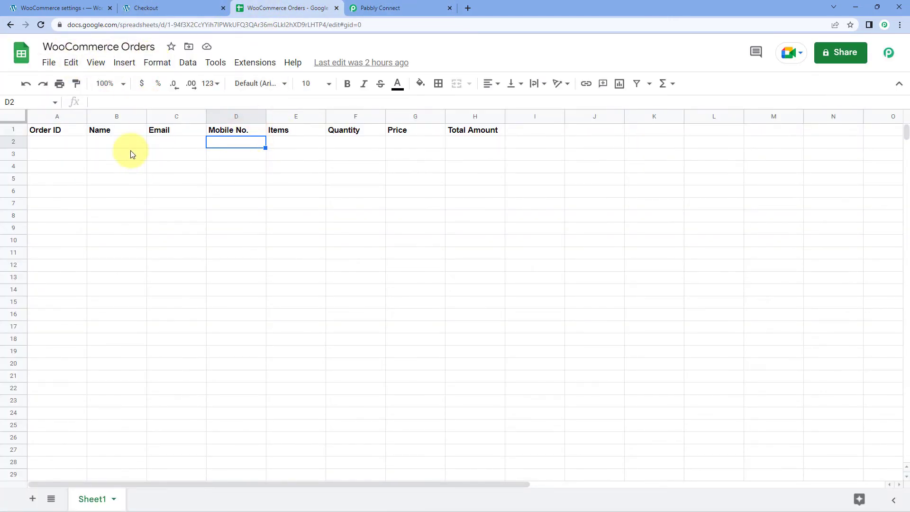
pyautogui.click(78, 145)
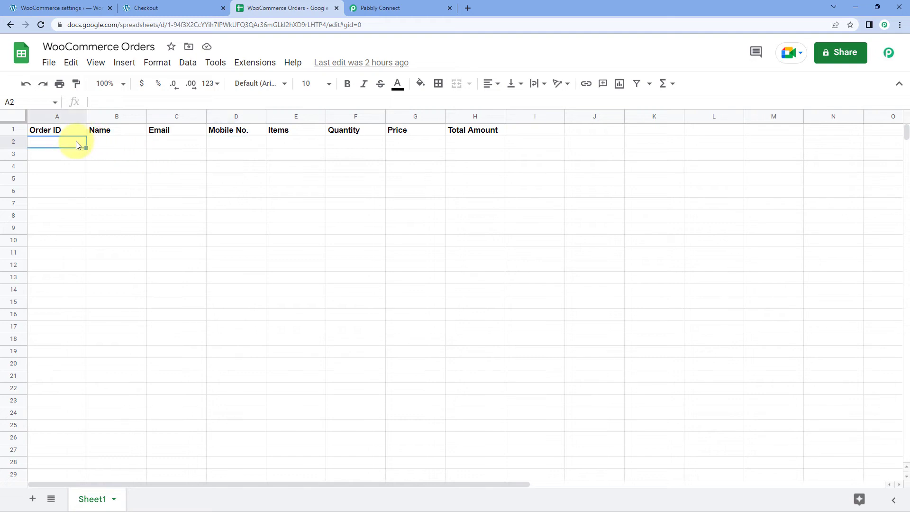
pyautogui.click(424, 4)
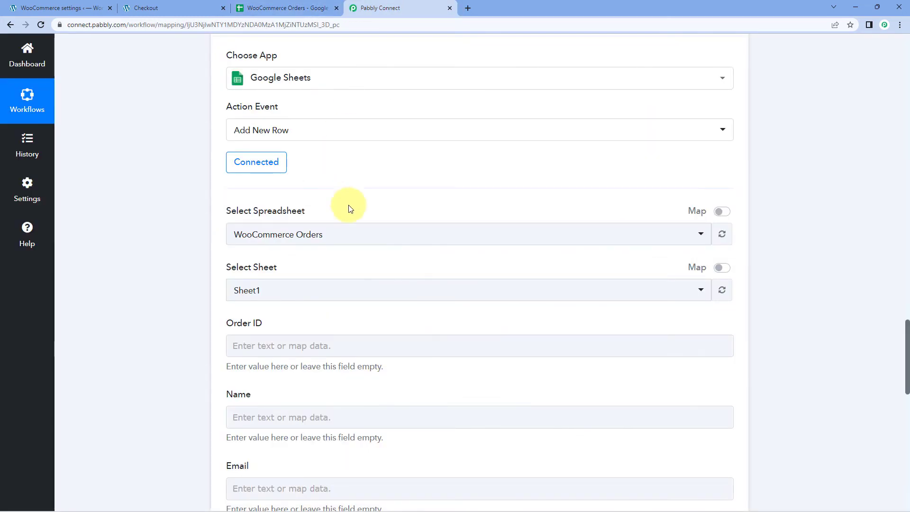
pyautogui.click(366, 234)
pyautogui.scroll(-2, 198, 216)
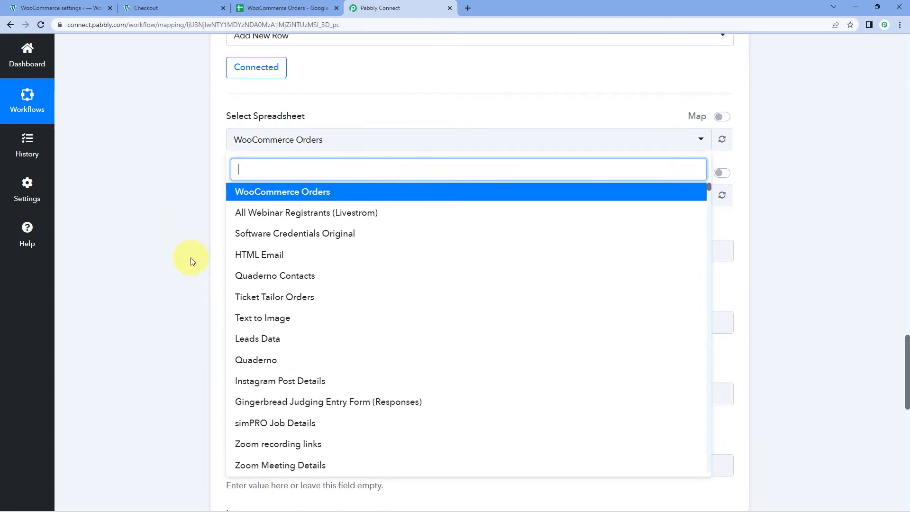
pyautogui.scroll(-3, 311, 258)
pyautogui.scroll(3, 325, 314)
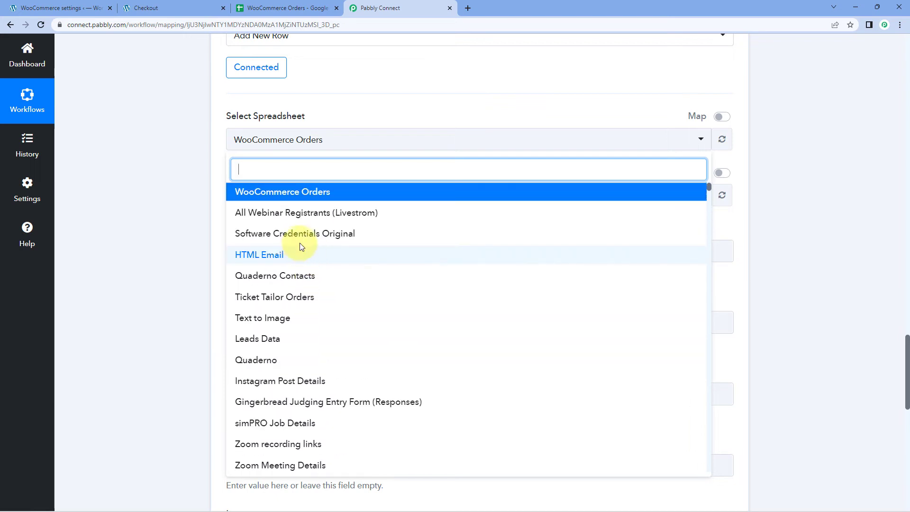
pyautogui.click(325, 191)
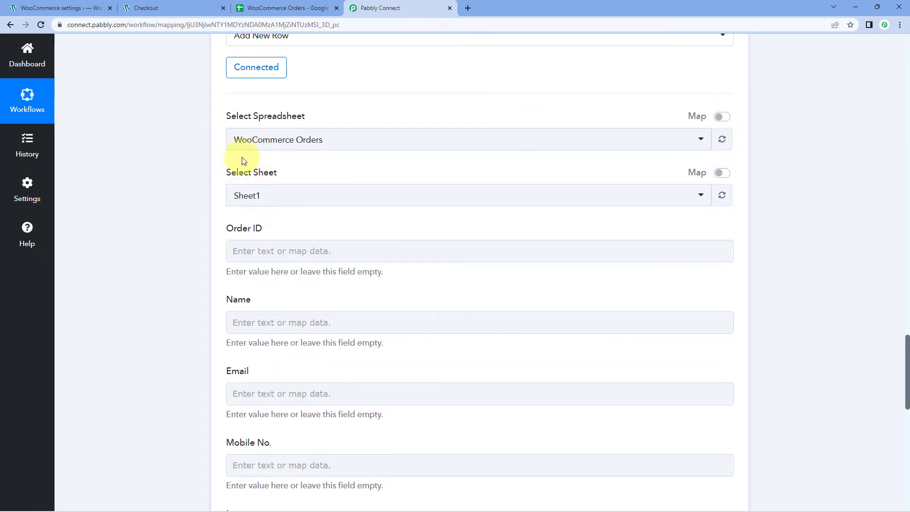
# - Choose Sheet1 as the target sheet after reviewing the spreadsheet again
pyautogui.click(292, 8)
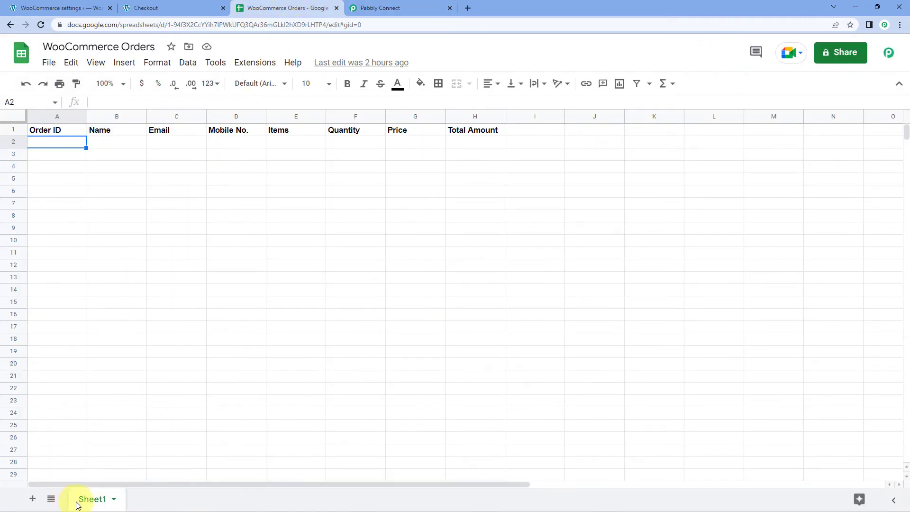
pyautogui.click(396, 8)
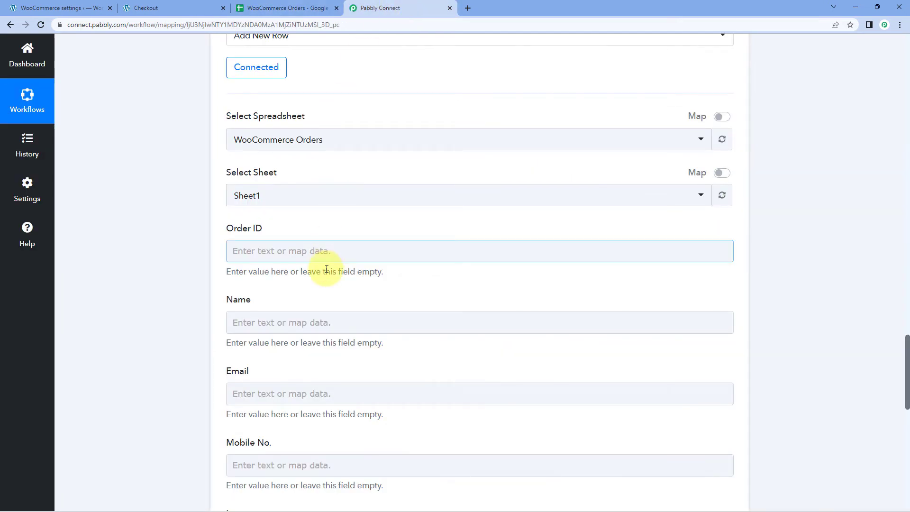
pyautogui.click(315, 197)
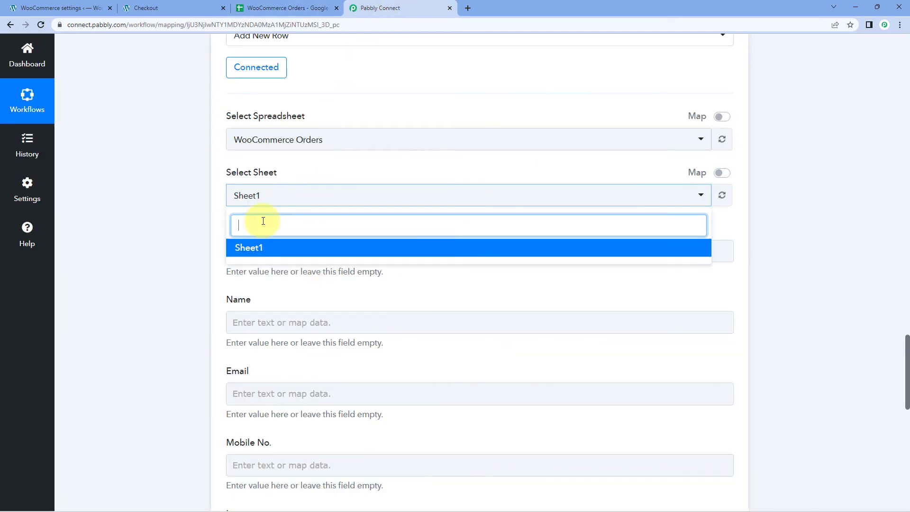
pyautogui.click(273, 249)
pyautogui.scroll(-2, 277, 220)
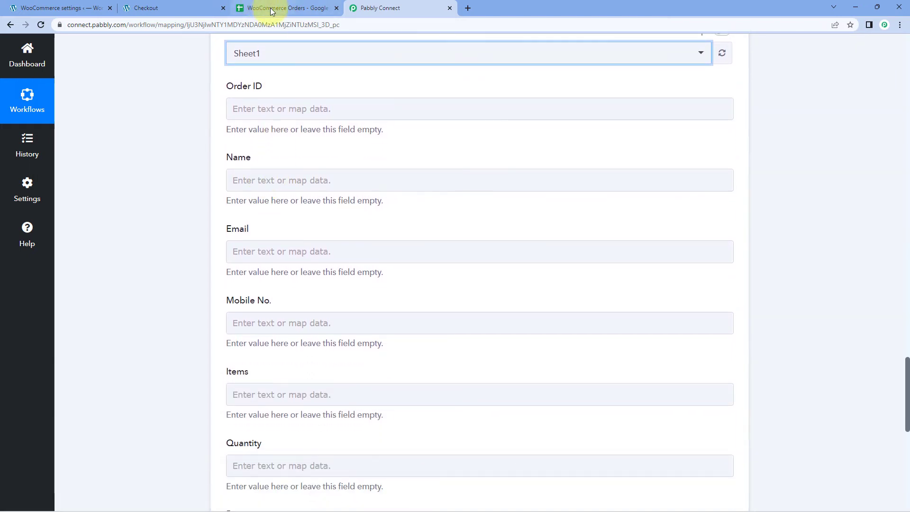
pyautogui.click(266, 8)
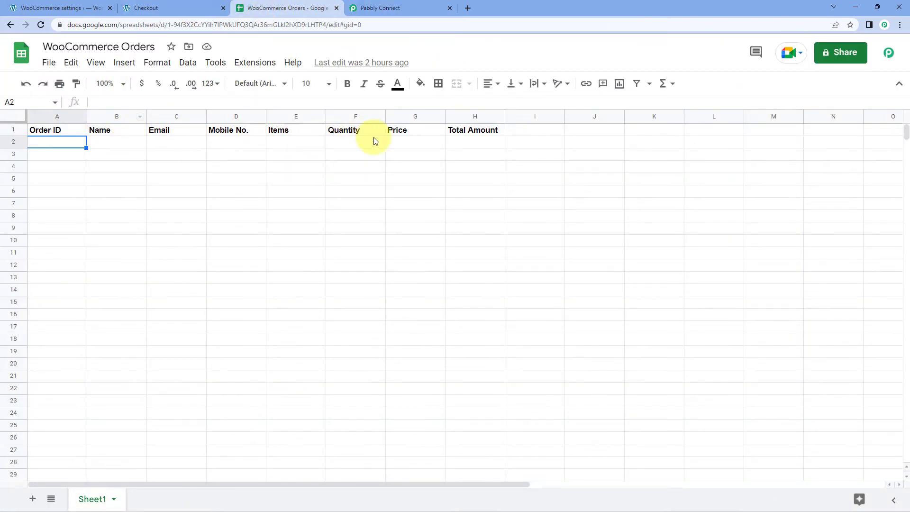
pyautogui.click(388, 8)
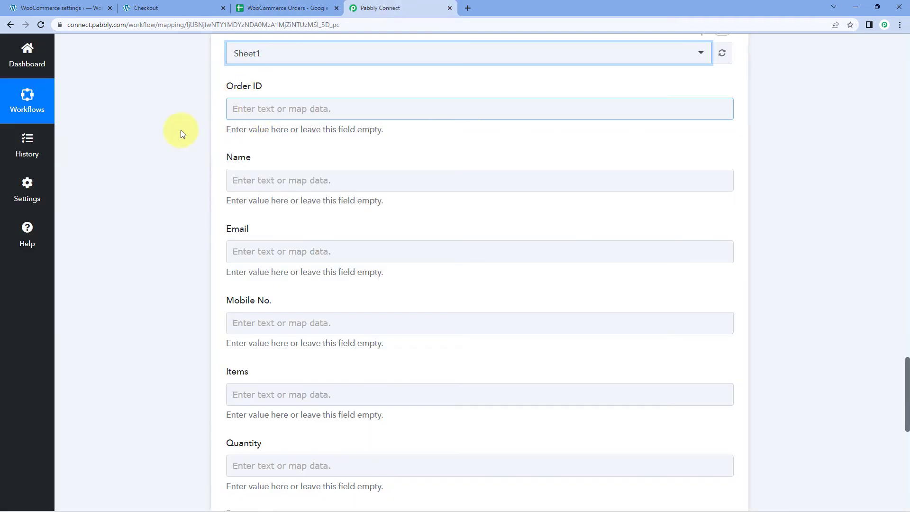
pyautogui.scroll(-4, 207, 261)
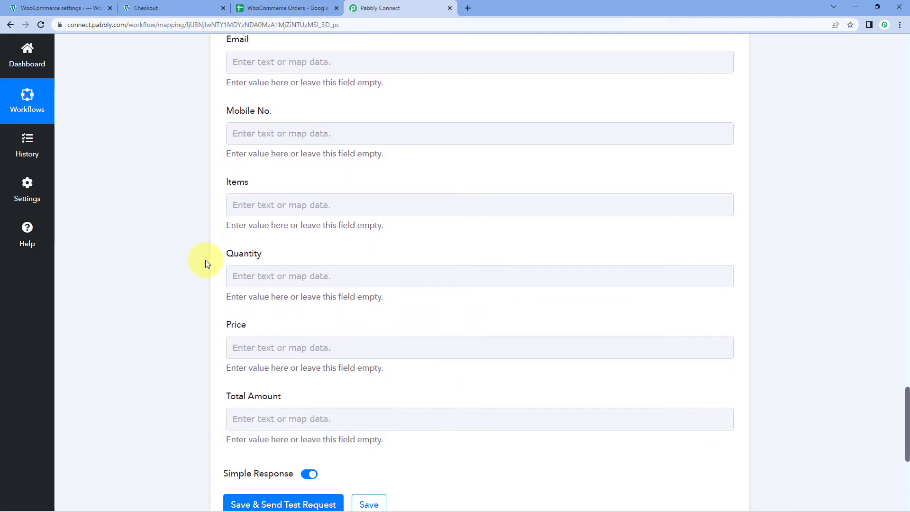
pyautogui.scroll(3, 200, 242)
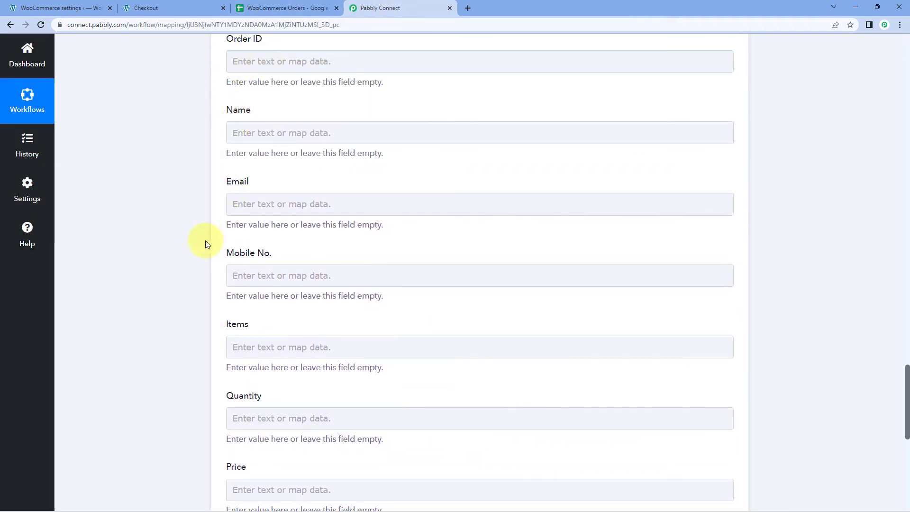
pyautogui.scroll(-3, 206, 241)
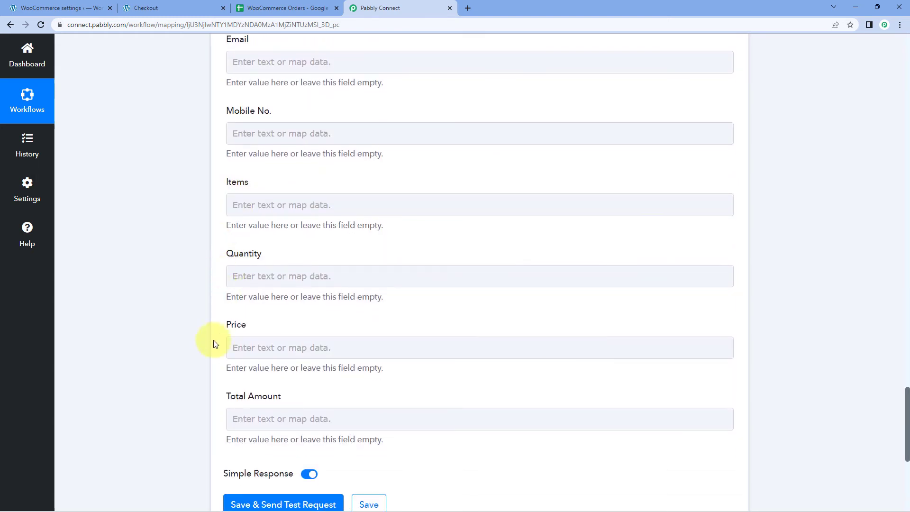
pyautogui.click(286, 6)
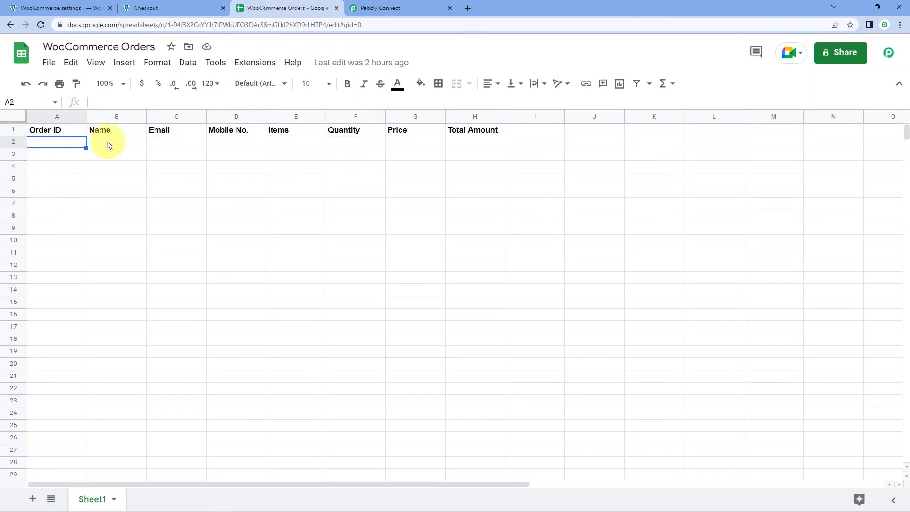
pyautogui.click(409, 6)
pyautogui.scroll(5, 192, 164)
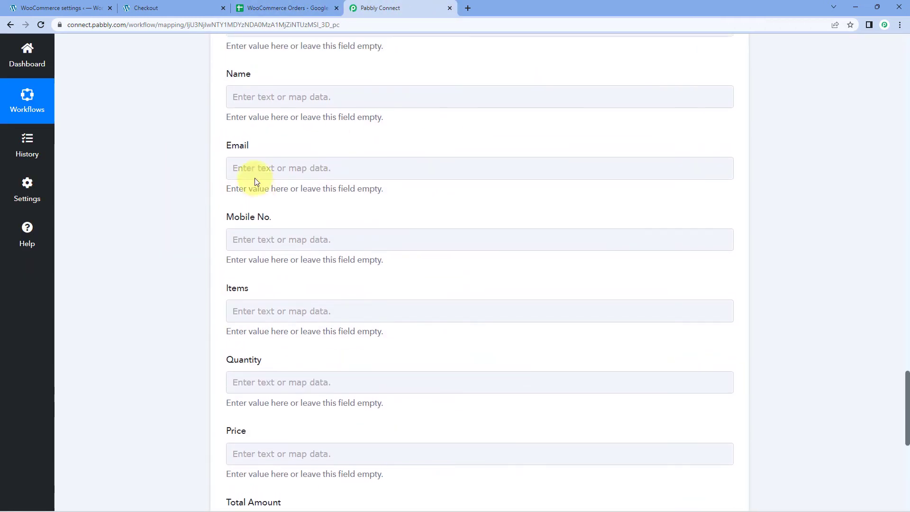
pyautogui.scroll(1, 250, 158)
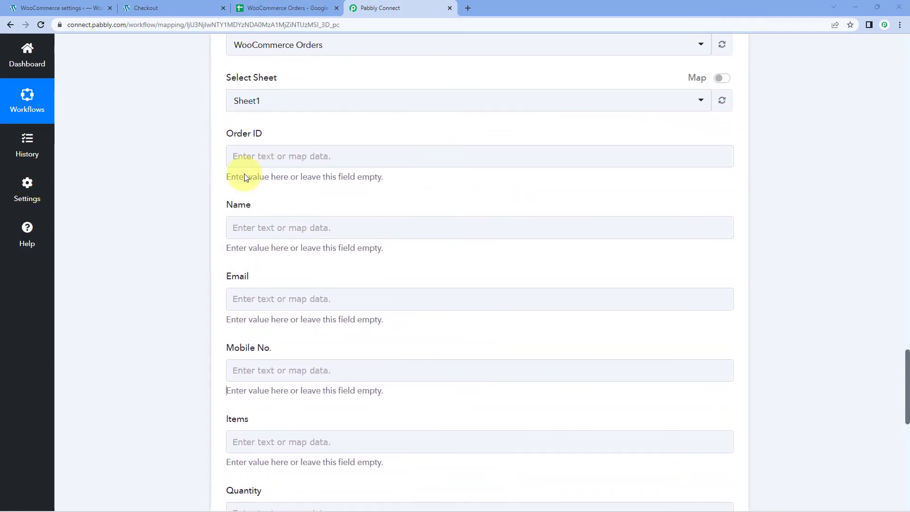
pyautogui.scroll(6, 245, 175)
pyautogui.scroll(-2, 397, 212)
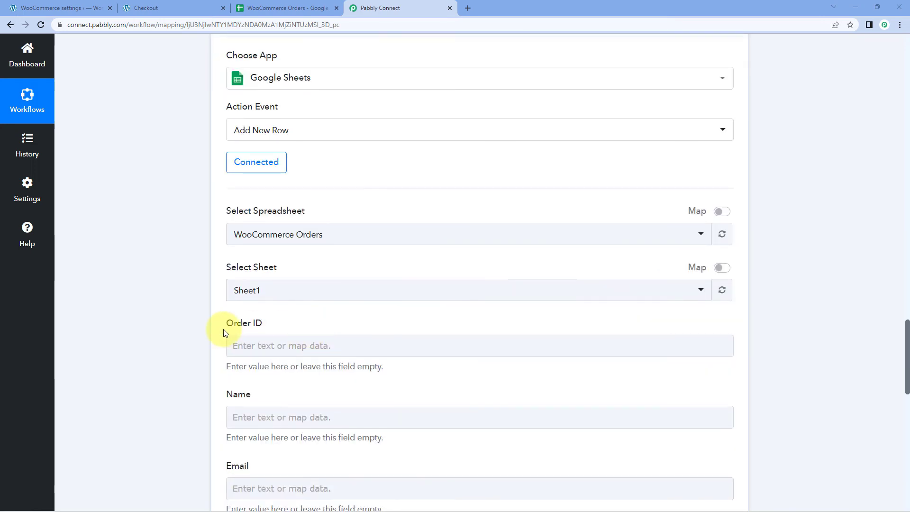
pyautogui.scroll(14, 396, 175)
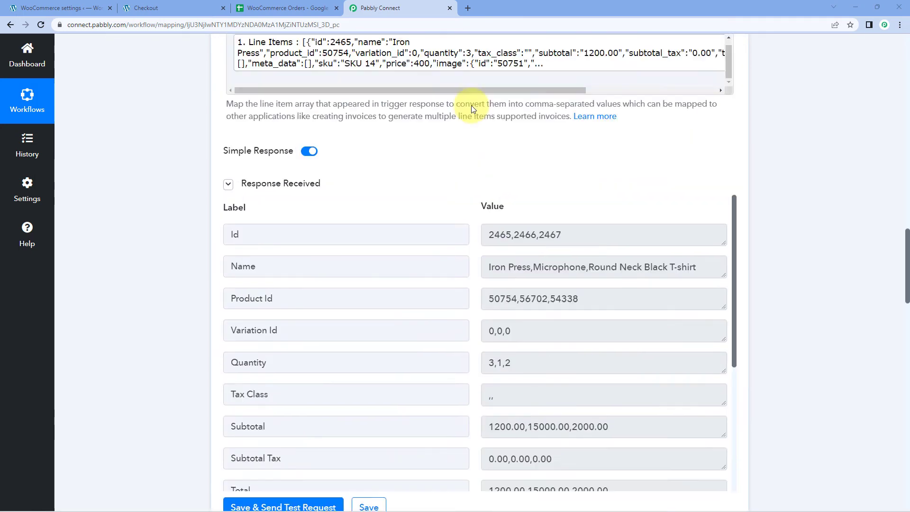
pyautogui.scroll(13, 476, 161)
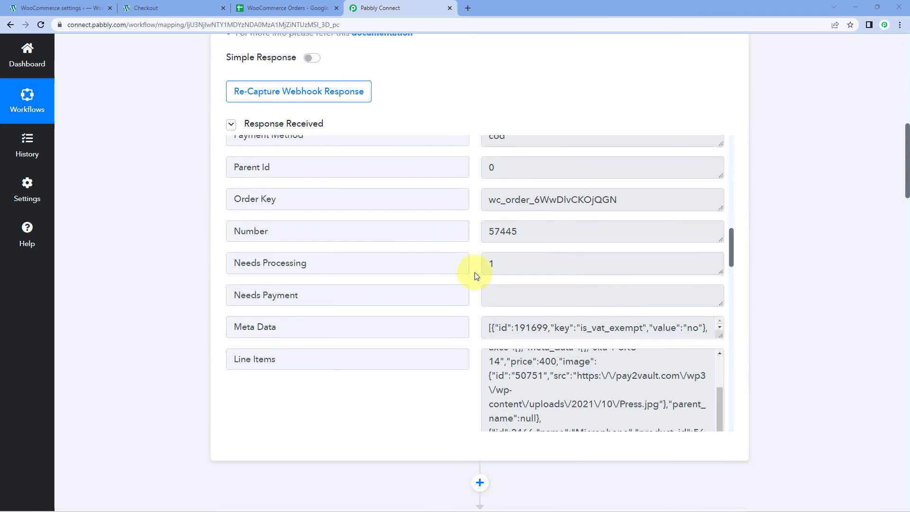
pyautogui.scroll(13, 464, 281)
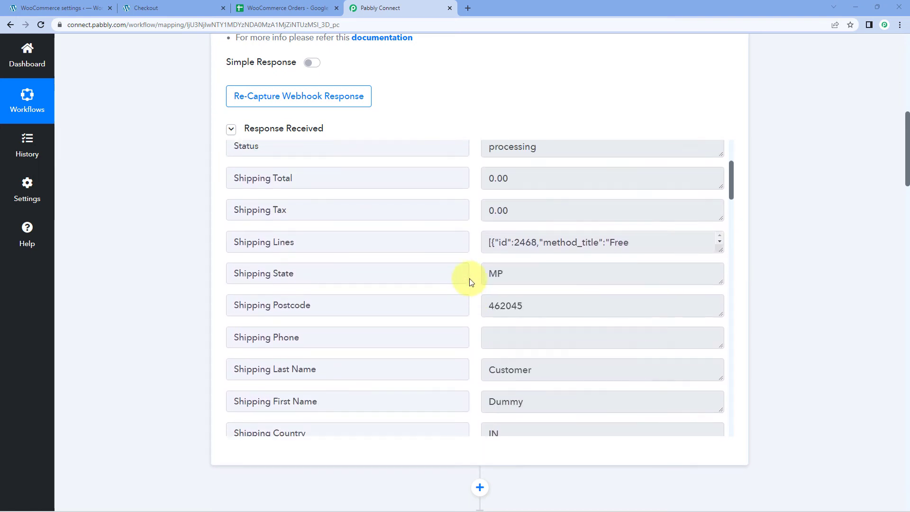
pyautogui.scroll(-15, 469, 278)
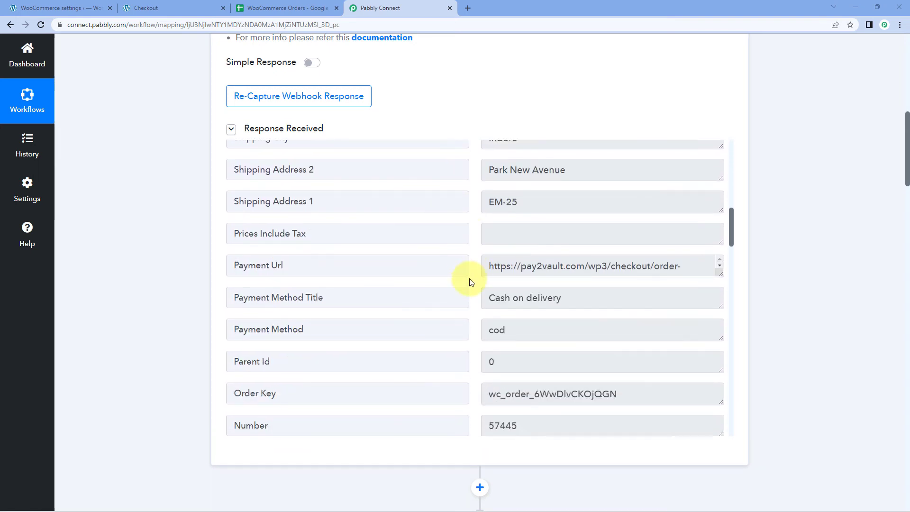
pyautogui.scroll(-10, 470, 277)
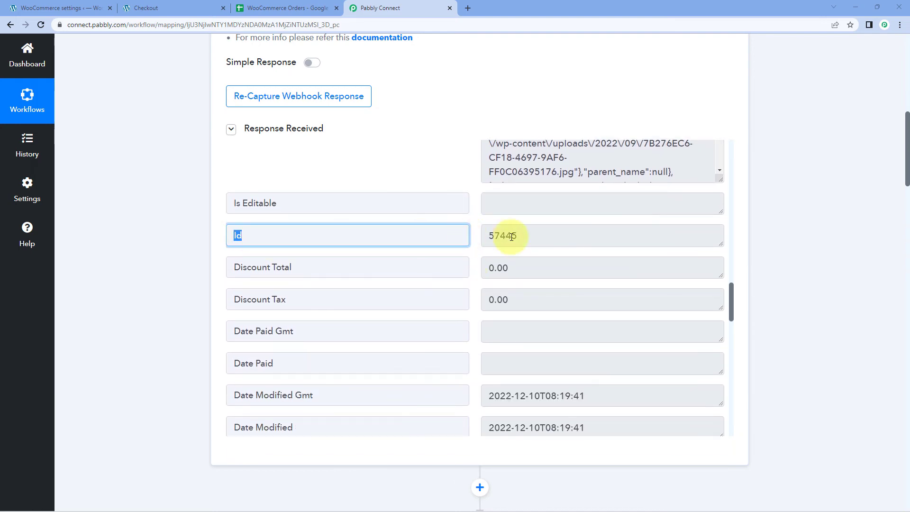
pyautogui.moveTo(512, 236); pyautogui.dragTo(488, 236)
pyautogui.scroll(-20, 198, 256)
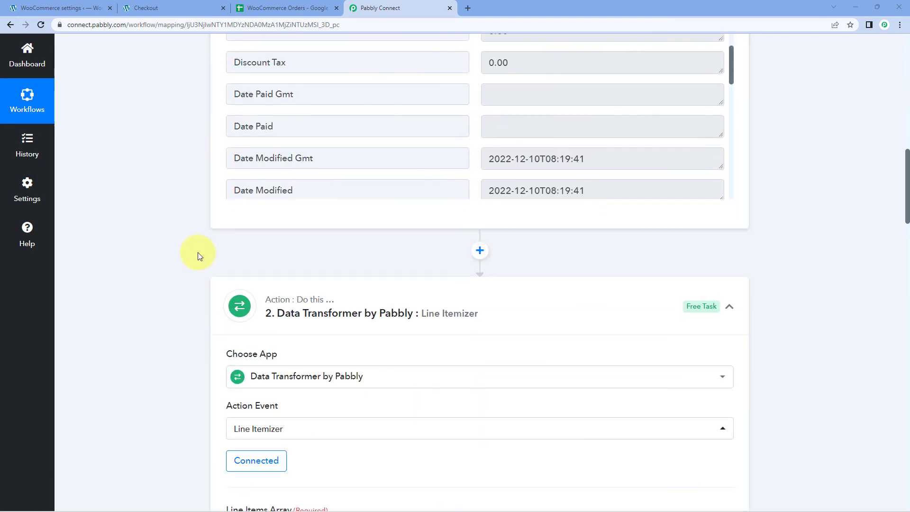
pyautogui.scroll(-8, 203, 256)
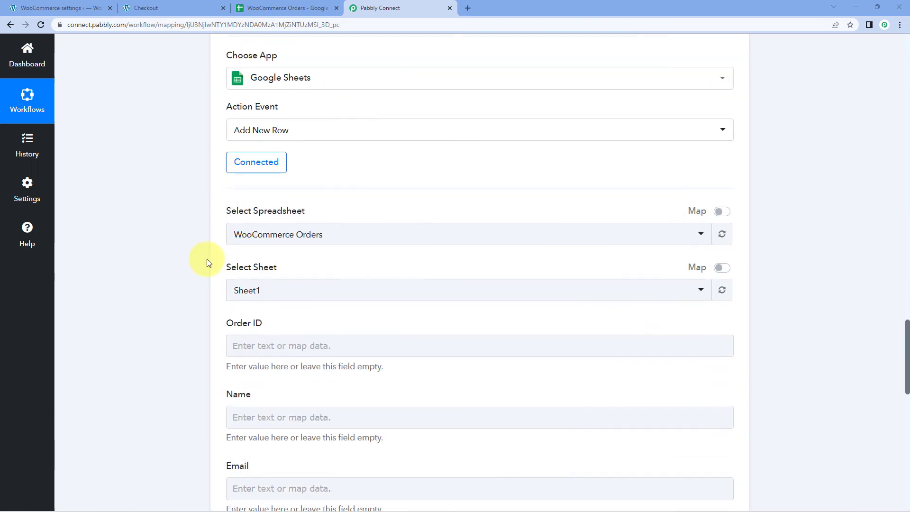
# - Map the WooCommerce order Id (57445) into the Order ID field
pyautogui.click(278, 161)
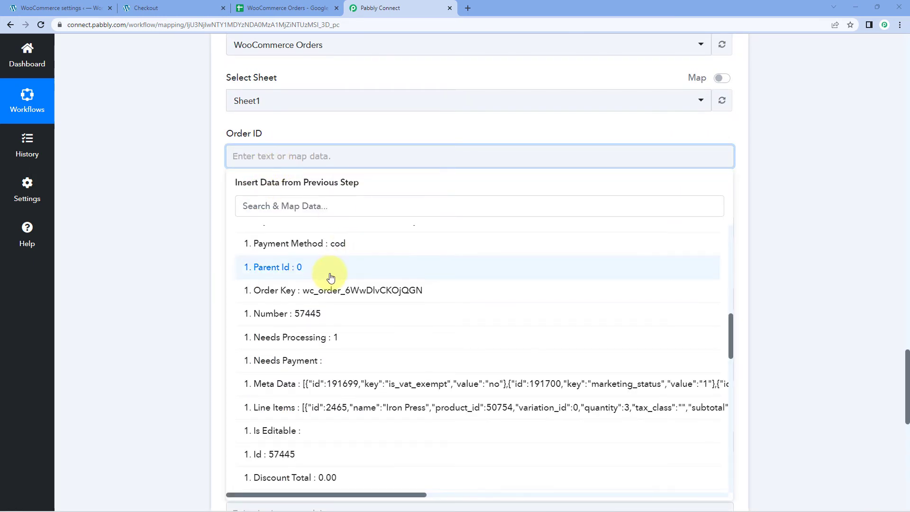
pyautogui.scroll(4, 280, 278)
pyautogui.scroll(7, 327, 261)
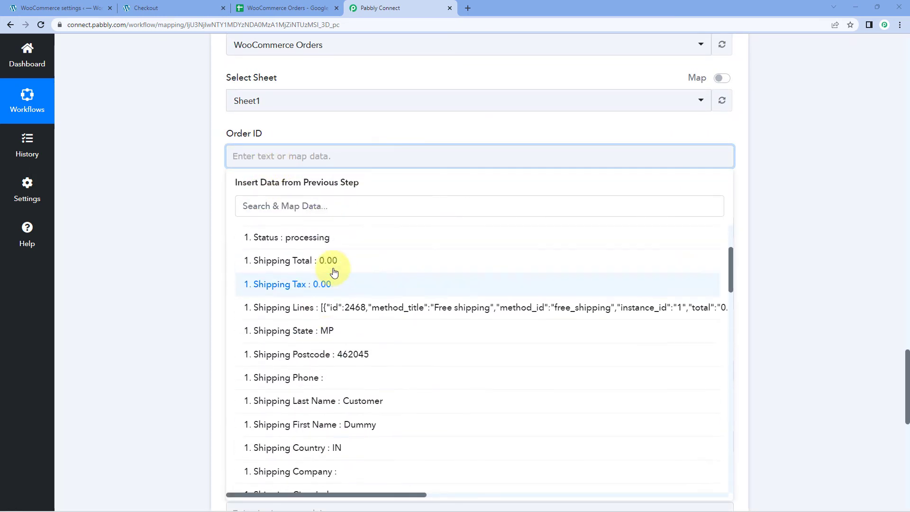
pyautogui.scroll(-1, 372, 275)
pyautogui.scroll(-7, 372, 275)
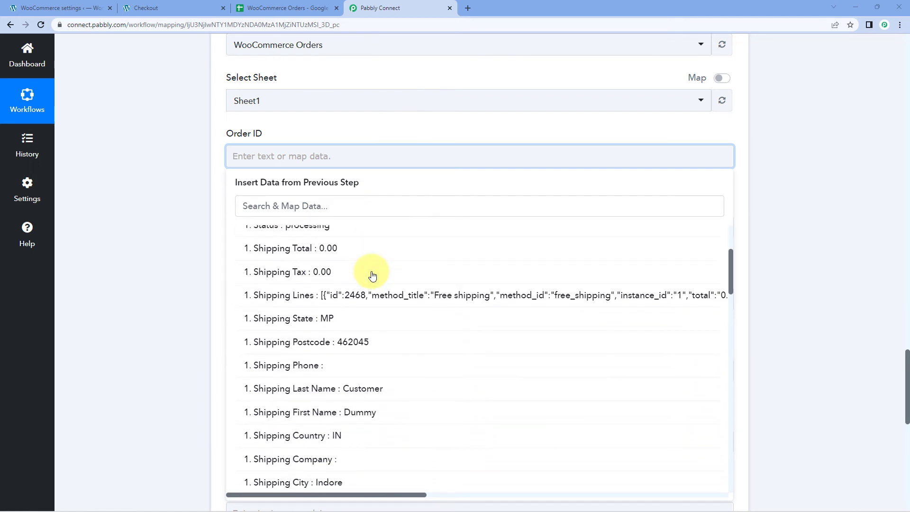
pyautogui.scroll(-7, 372, 275)
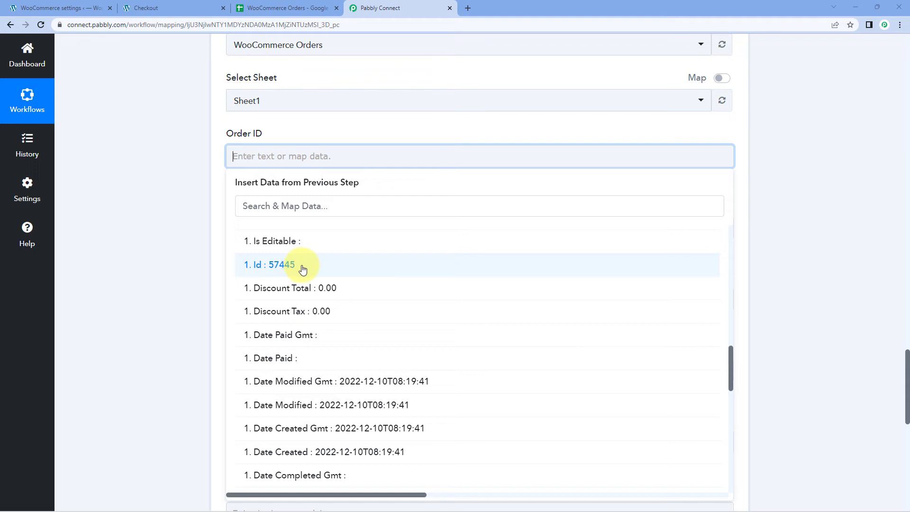
pyautogui.click(303, 269)
pyautogui.click(193, 229)
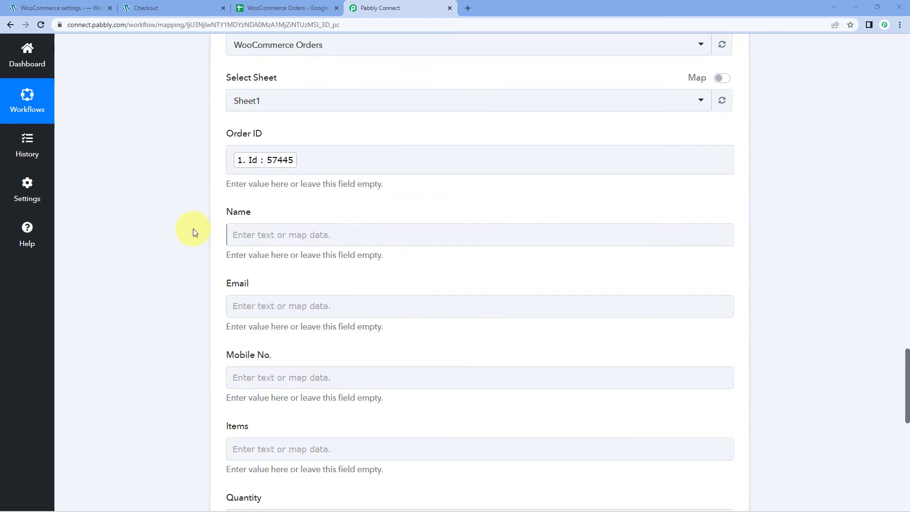
pyautogui.scroll(-2, 193, 218)
# - Fill the Name field with Shipping First Name followed by Shipping Last Name
pyautogui.click(257, 139)
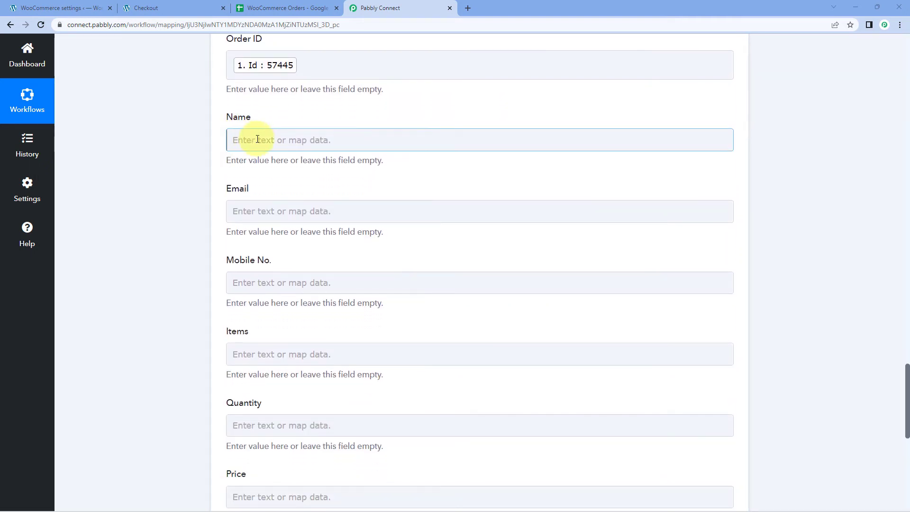
pyautogui.click(331, 229)
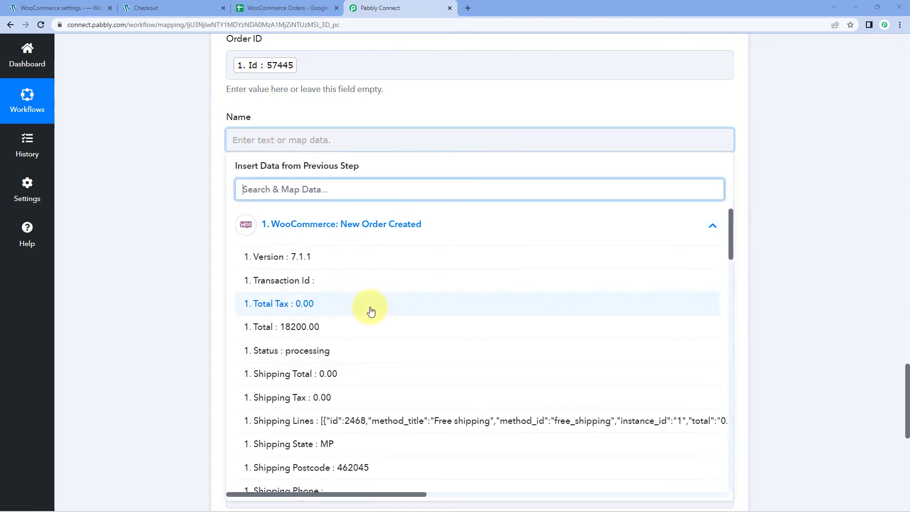
pyautogui.scroll(-4, 371, 310)
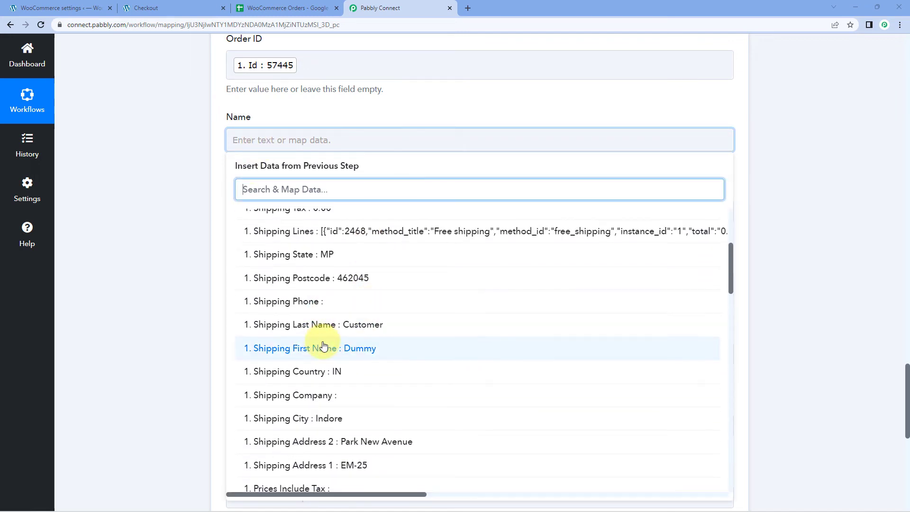
pyautogui.click(324, 347)
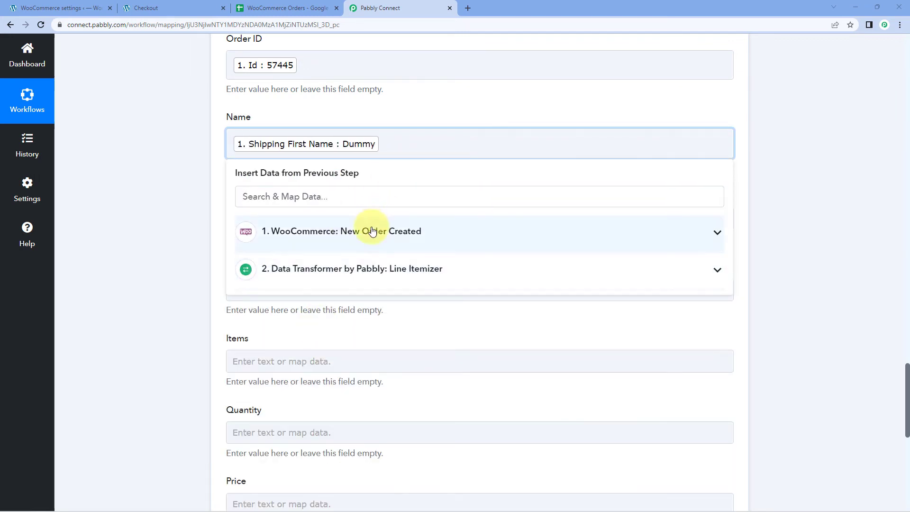
pyautogui.click(371, 231)
pyautogui.scroll(-5, 361, 291)
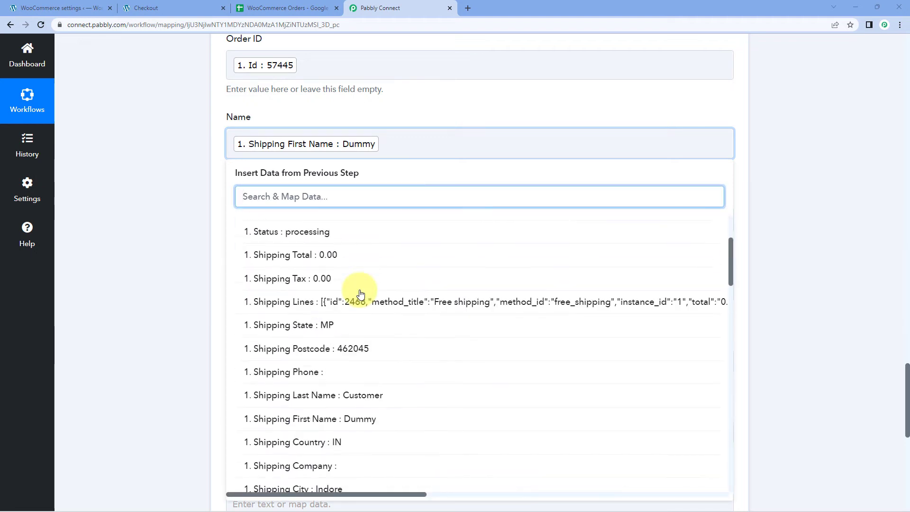
pyautogui.click(360, 290)
# - Search the order fields for 'email' and map Billing Email into Email
pyautogui.click(240, 218)
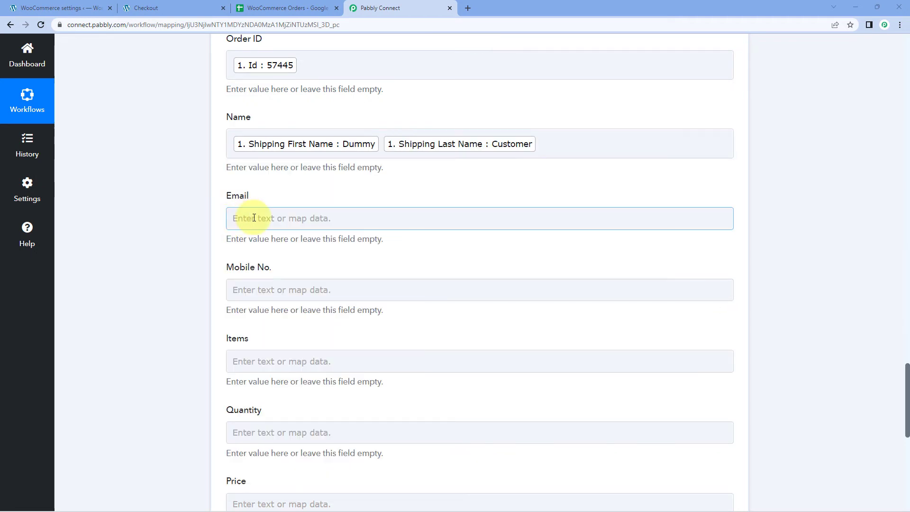
pyautogui.click(291, 303)
pyautogui.click(295, 269)
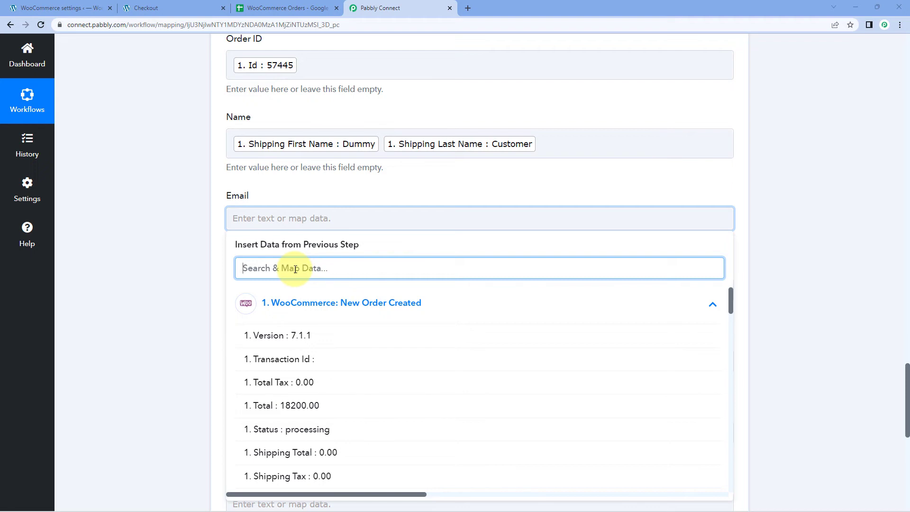
pyautogui.write('em')
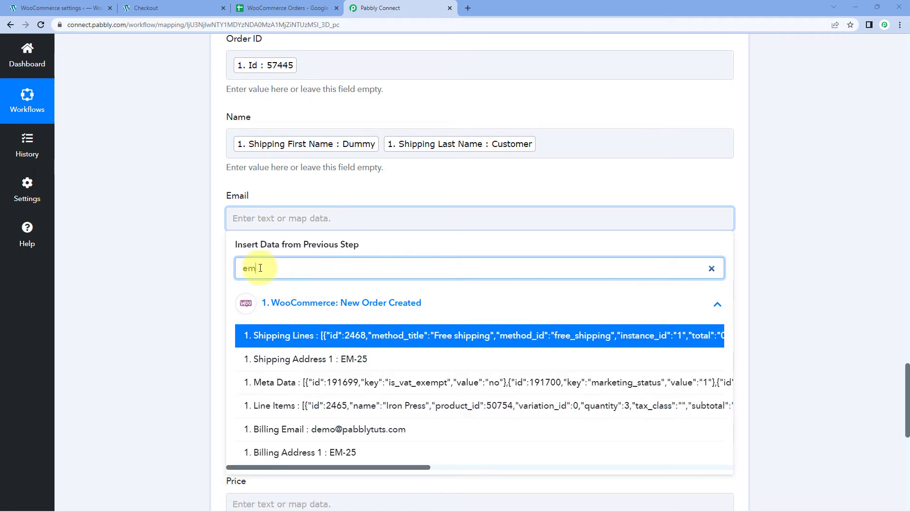
pyautogui.write('amil')
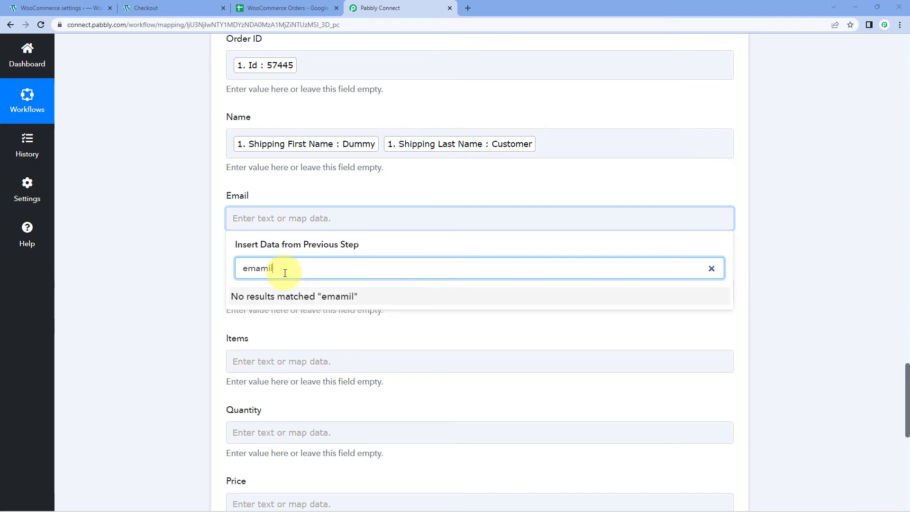
pyautogui.press('BackSpace')
pyautogui.press('BackSpace')
pyautogui.write('a')
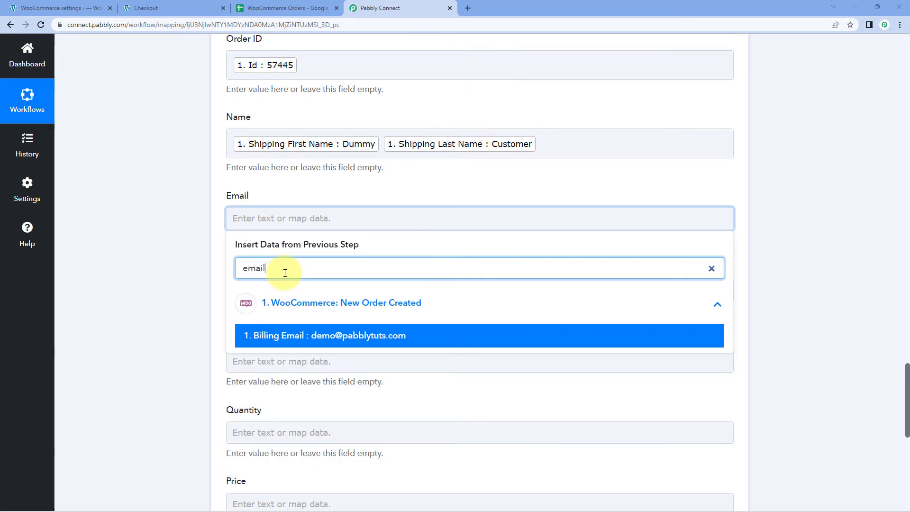
pyautogui.click(330, 335)
pyautogui.click(197, 277)
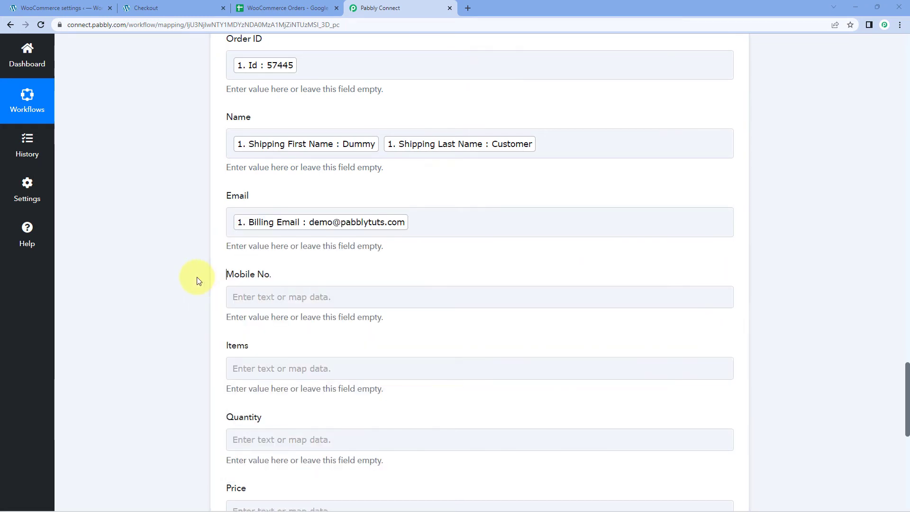
pyautogui.scroll(-2, 199, 256)
# - Search 'ph' and map Billing Phone into Mobile No., leaving Items empty for now
pyautogui.click(260, 201)
pyautogui.click(338, 289)
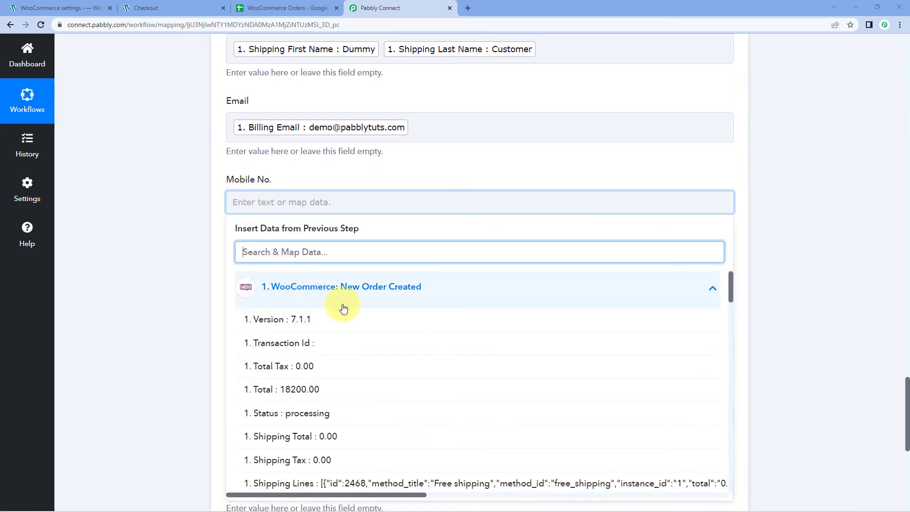
pyautogui.write('mo')
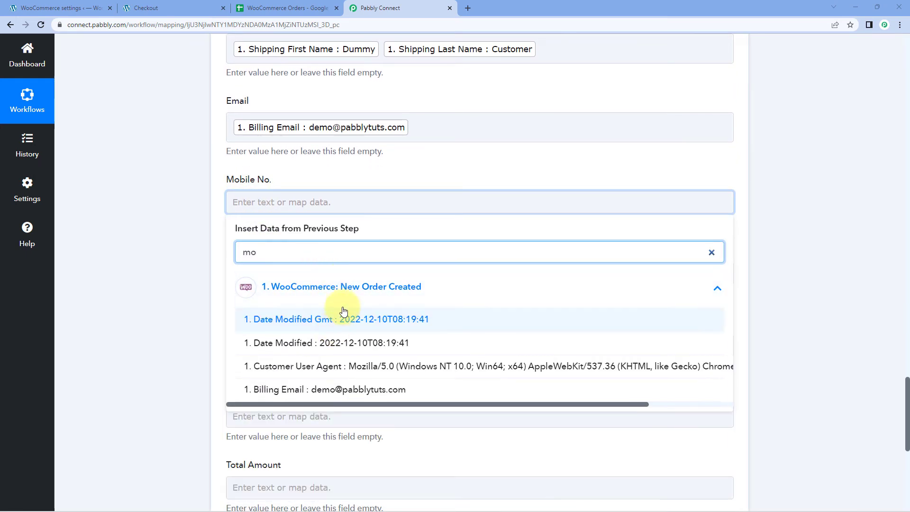
pyautogui.press('BackSpace')
pyautogui.press('BackSpace')
pyautogui.write('ph')
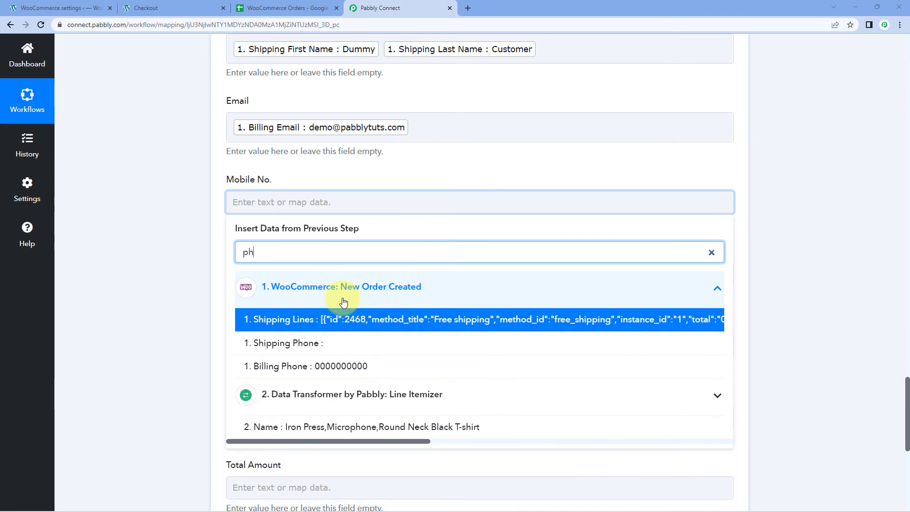
pyautogui.click(313, 365)
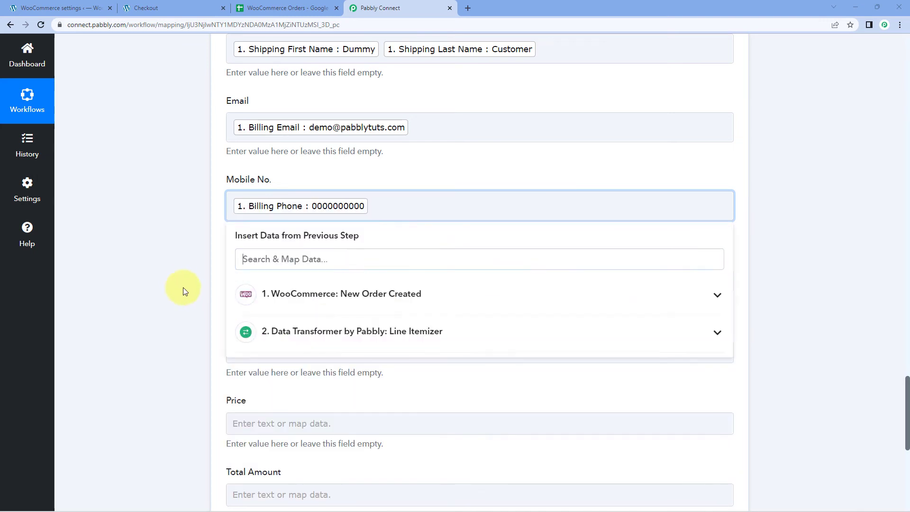
pyautogui.click(183, 277)
pyautogui.scroll(-3, 183, 277)
pyautogui.click(264, 134)
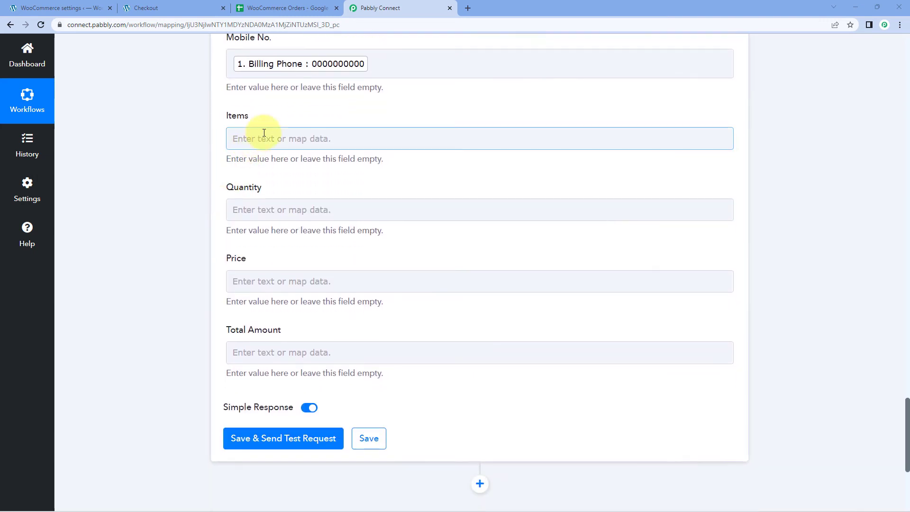
pyautogui.click(219, 182)
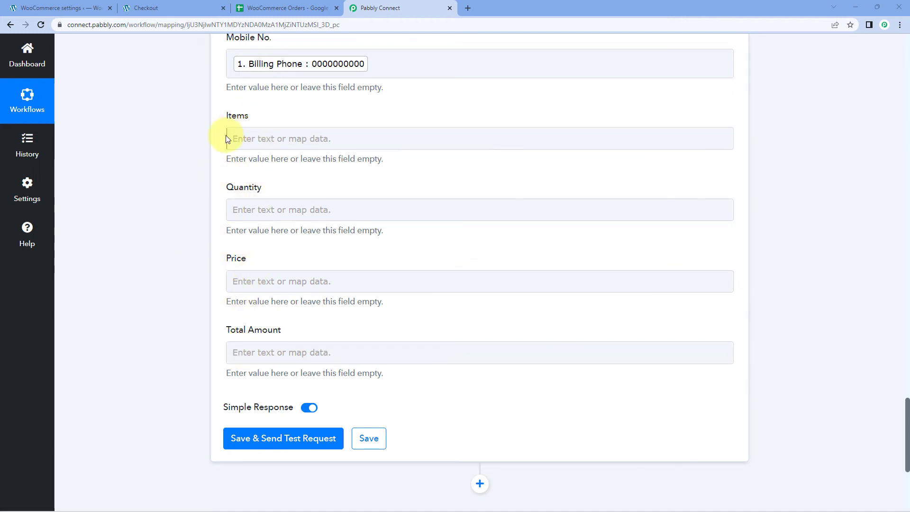
pyautogui.scroll(10, 214, 194)
pyautogui.scroll(12, 214, 200)
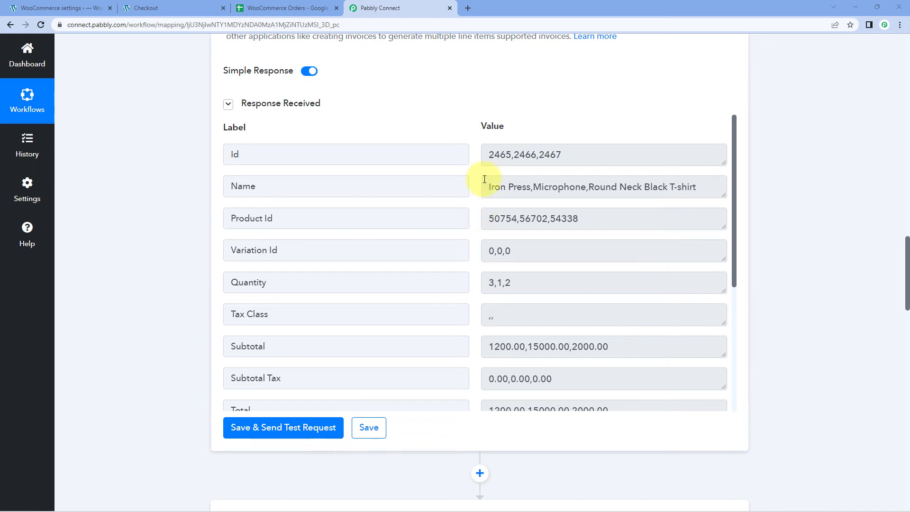
pyautogui.moveTo(488, 184); pyautogui.dragTo(693, 183)
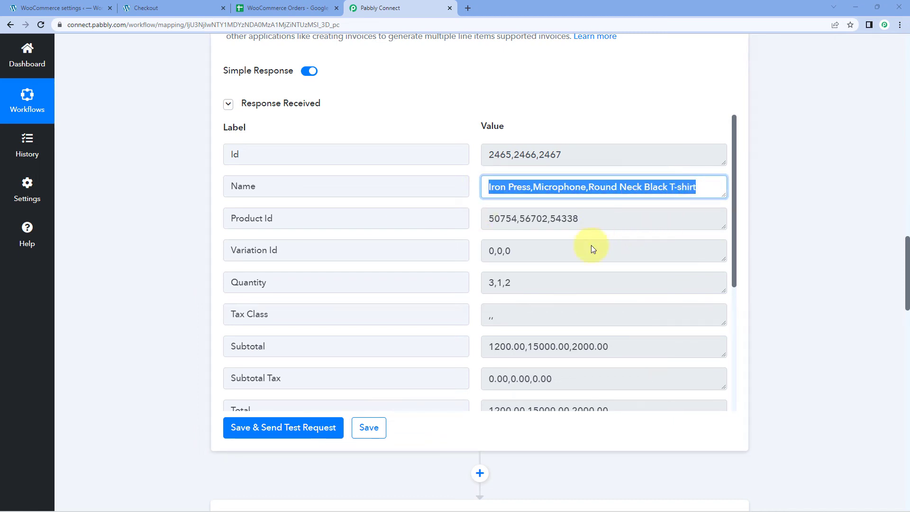
pyautogui.moveTo(573, 280); pyautogui.dragTo(474, 258)
pyautogui.click(472, 267)
pyautogui.scroll(-1, 472, 266)
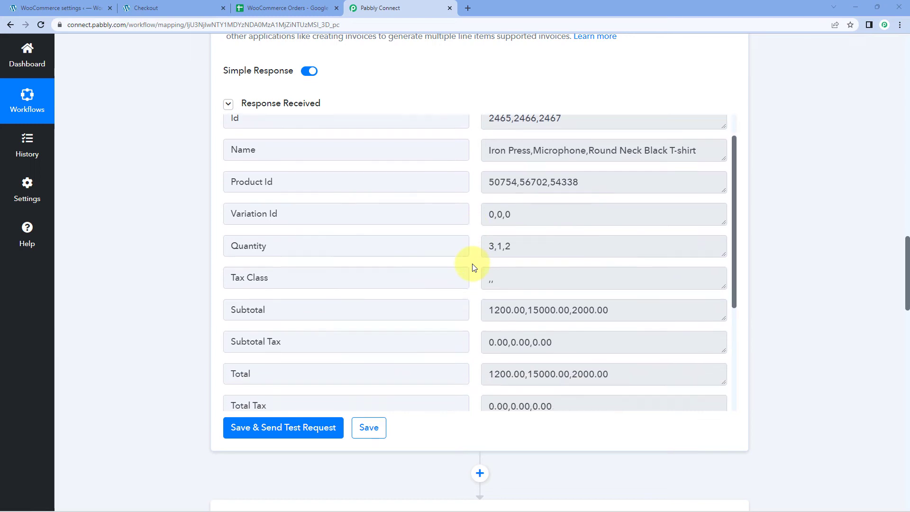
pyautogui.scroll(-5, 473, 267)
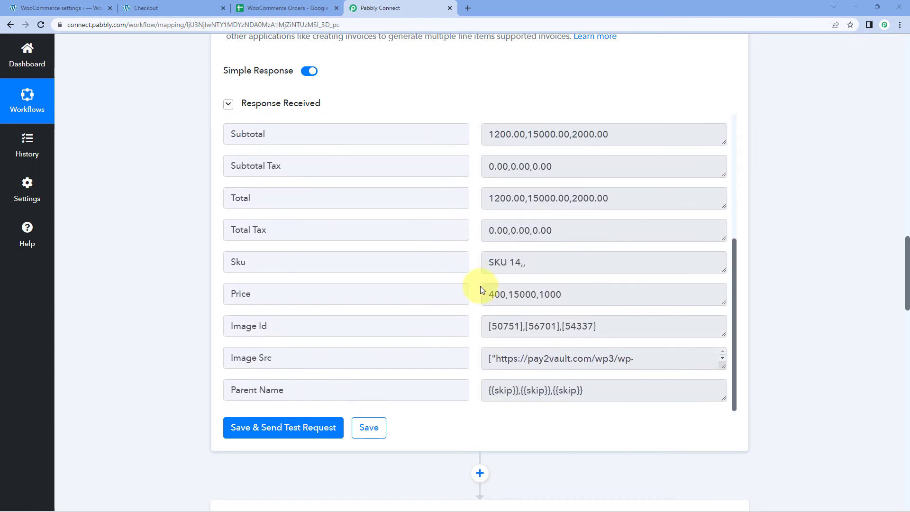
pyautogui.moveTo(480, 289)
pyautogui.mouseDown()
pyautogui.moveTo(547, 296)
pyautogui.moveTo(488, 298)
pyautogui.mouseUp()
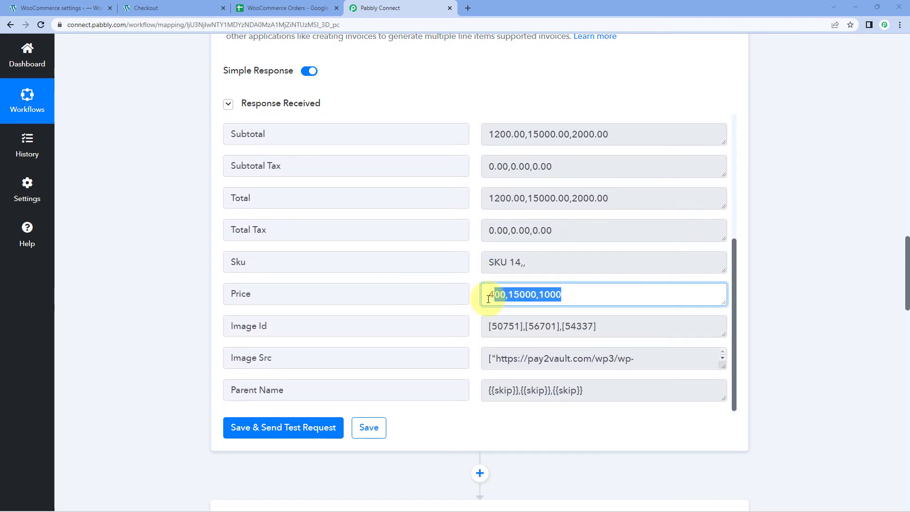
pyautogui.scroll(1, 481, 274)
pyautogui.scroll(4, 475, 275)
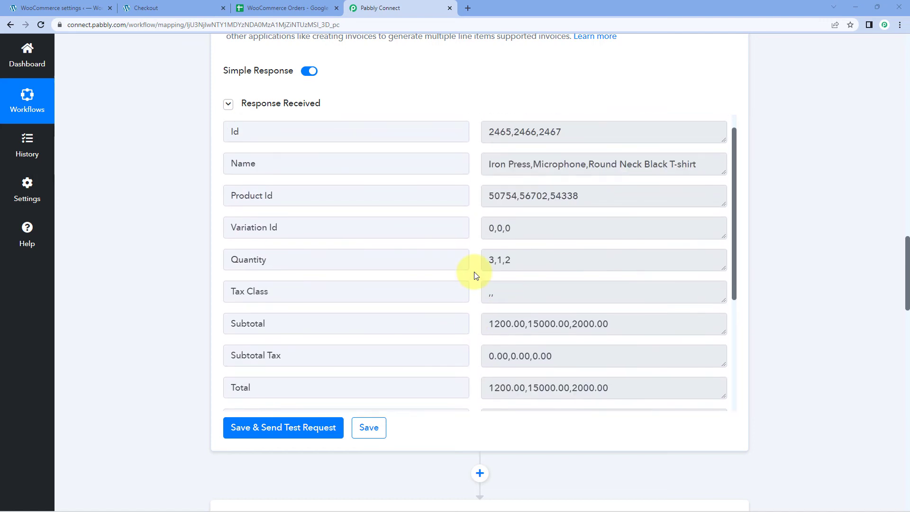
pyautogui.scroll(-20, 169, 287)
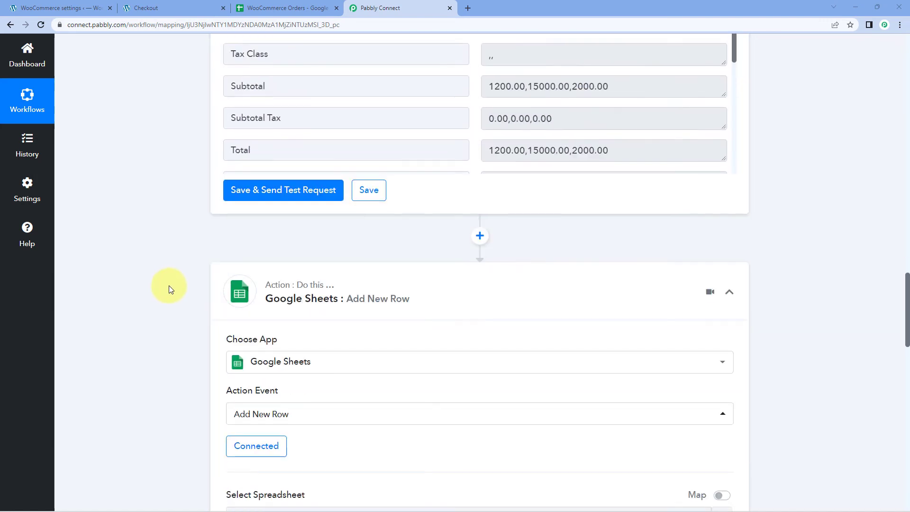
# - Map the Line Itemizer product names into the Items field
pyautogui.click(257, 187)
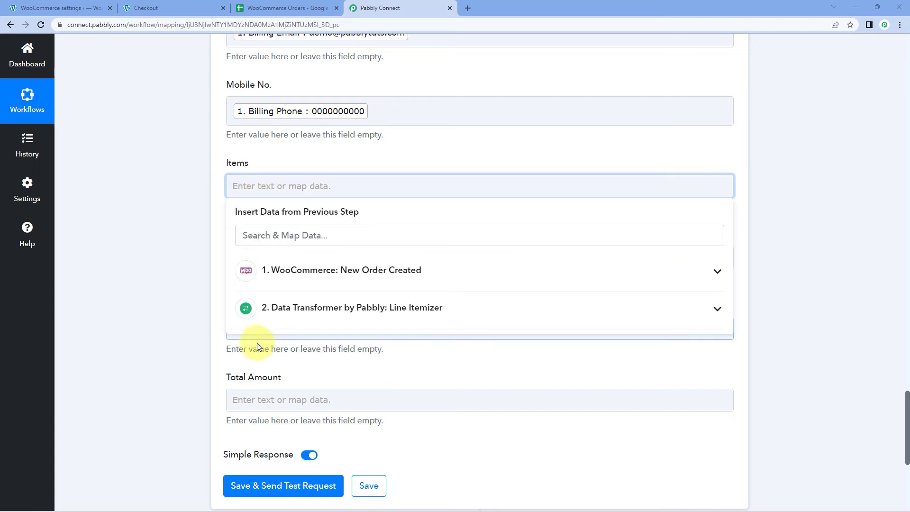
pyautogui.click(444, 309)
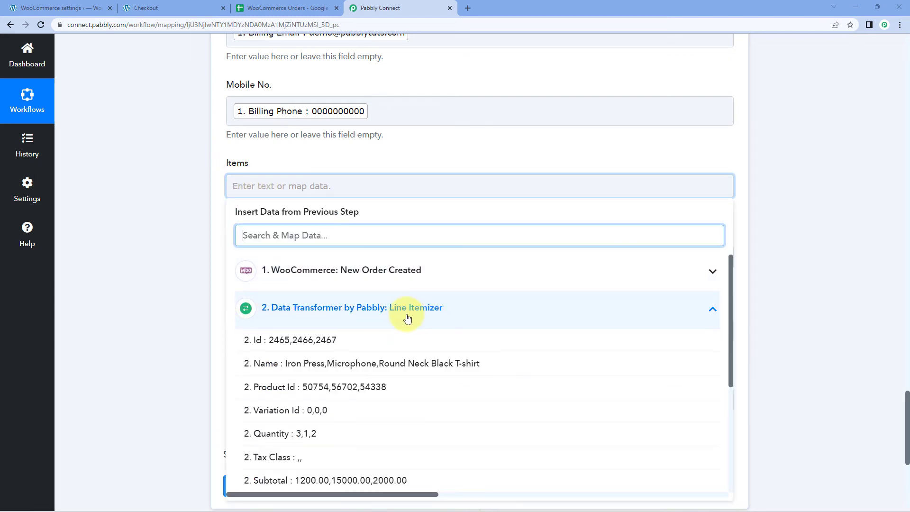
pyautogui.click(274, 366)
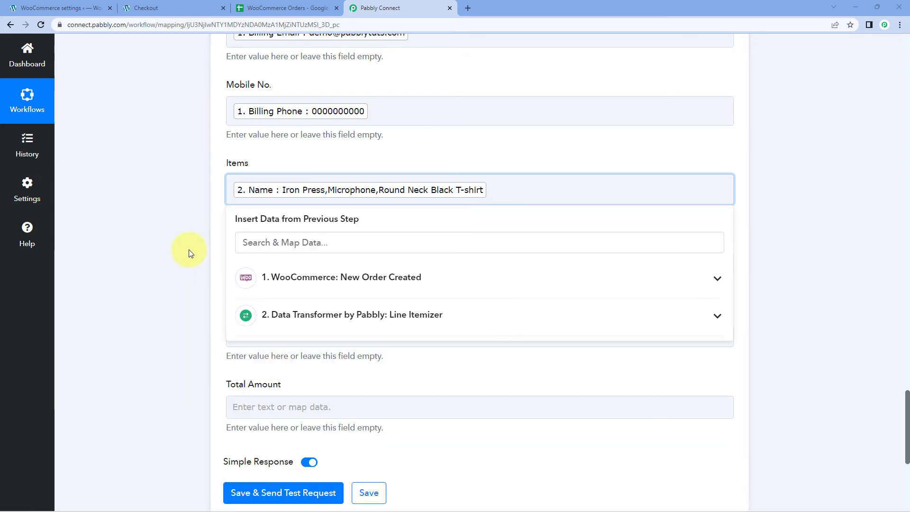
pyautogui.click(189, 250)
pyautogui.scroll(-1, 189, 249)
pyautogui.scroll(-1, 188, 249)
# - Map the Line Itemizer quantities (3,1,2) into the Quantity field
pyautogui.click(273, 166)
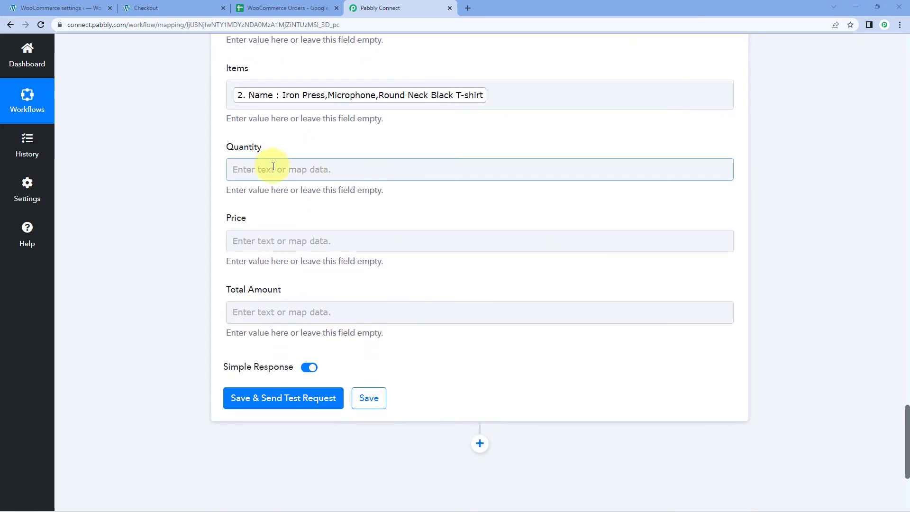
pyautogui.click(272, 169)
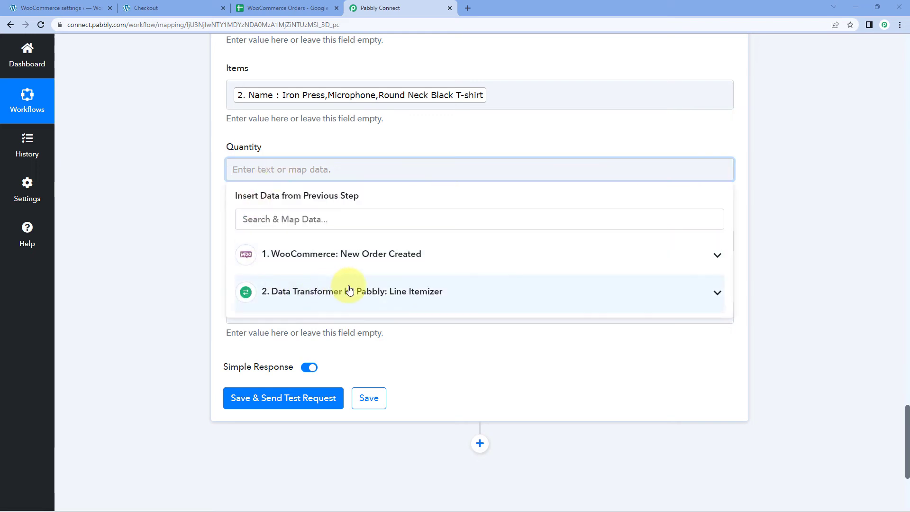
pyautogui.click(478, 292)
pyautogui.scroll(-1, 396, 339)
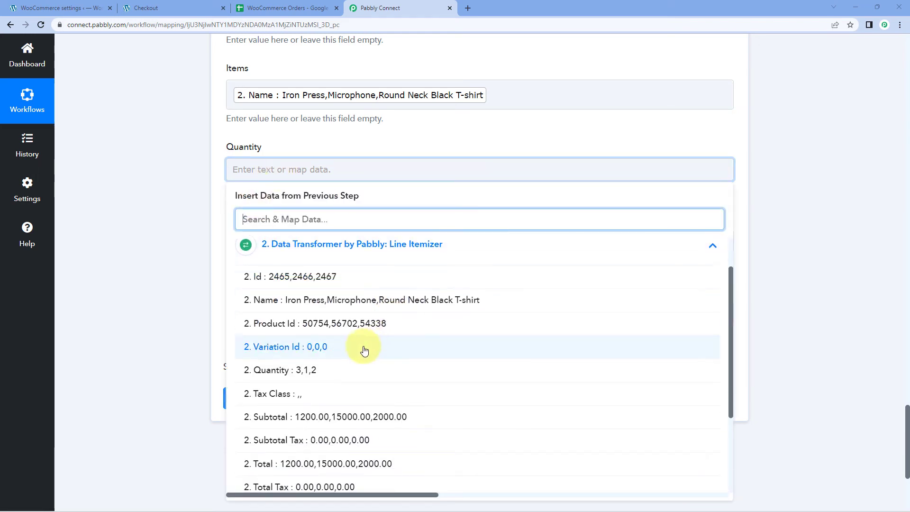
pyautogui.click(329, 370)
pyautogui.click(174, 253)
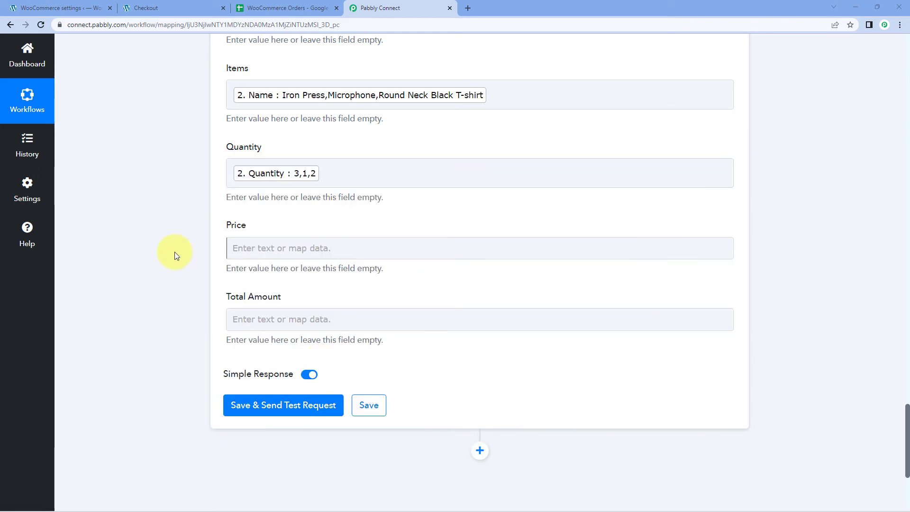
pyautogui.scroll(-1, 198, 241)
# - Map the Line Itemizer prices (400,15000,1000) into the Price field
pyautogui.click(266, 199)
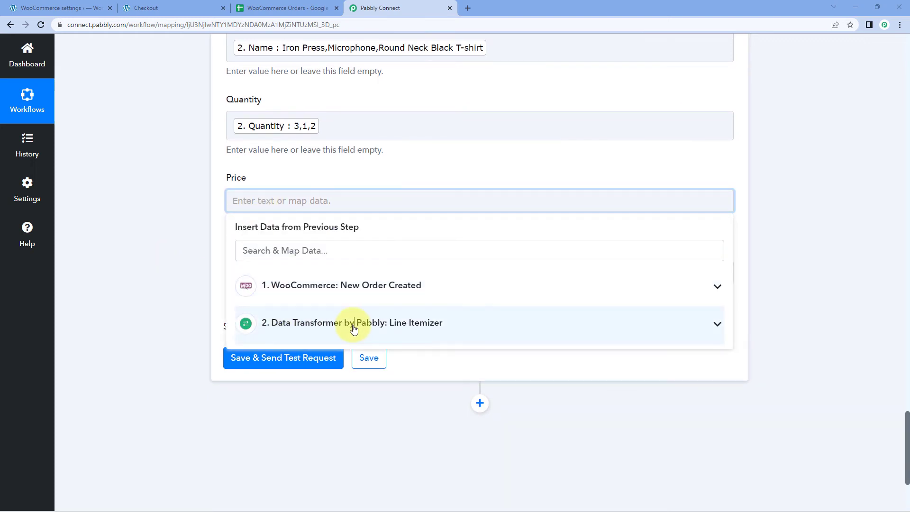
pyautogui.click(360, 330)
pyautogui.scroll(-4, 353, 335)
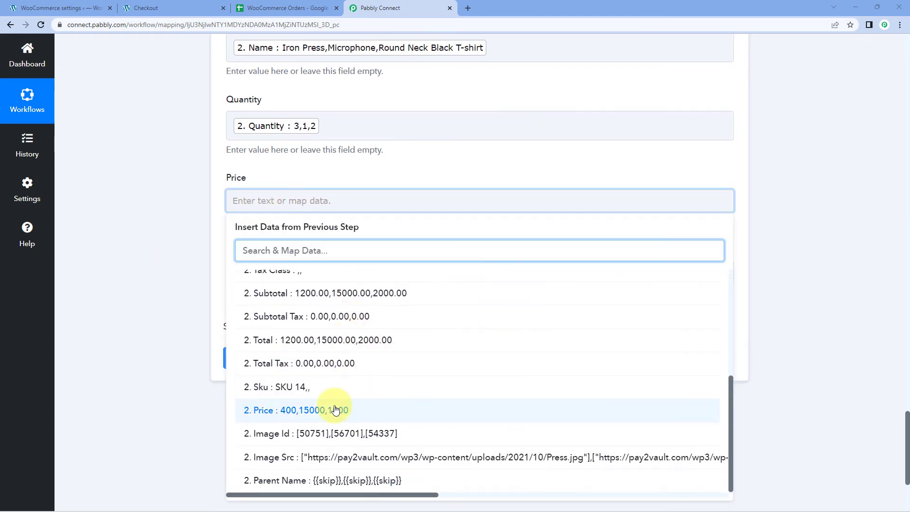
pyautogui.click(335, 410)
pyautogui.click(168, 235)
pyautogui.scroll(-1, 168, 236)
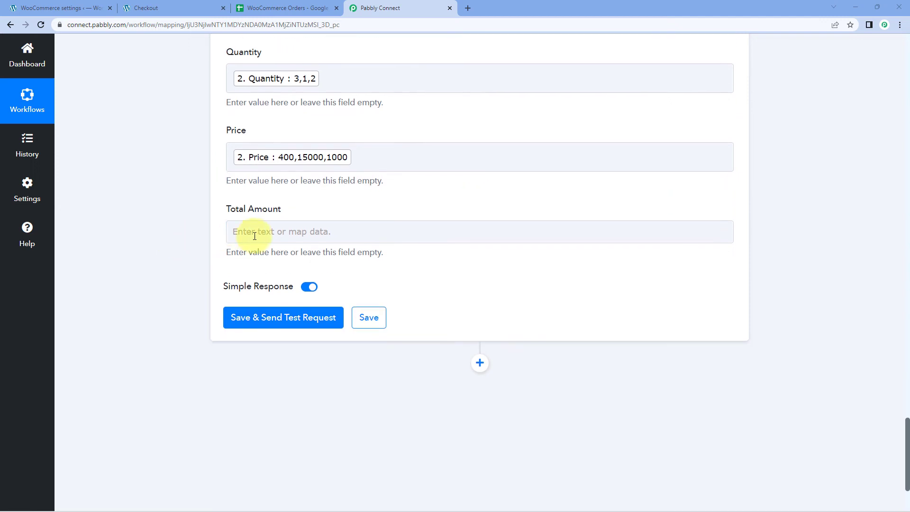
# - Map the WooCommerce order total 18200.00 into Total Amount
pyautogui.click(244, 232)
pyautogui.scroll(-2, 169, 235)
pyautogui.click(305, 230)
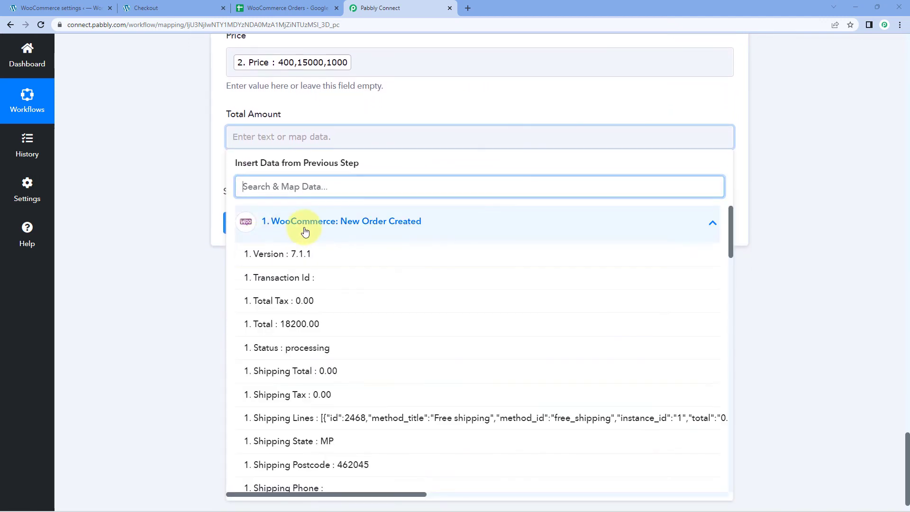
pyautogui.scroll(-2, 308, 273)
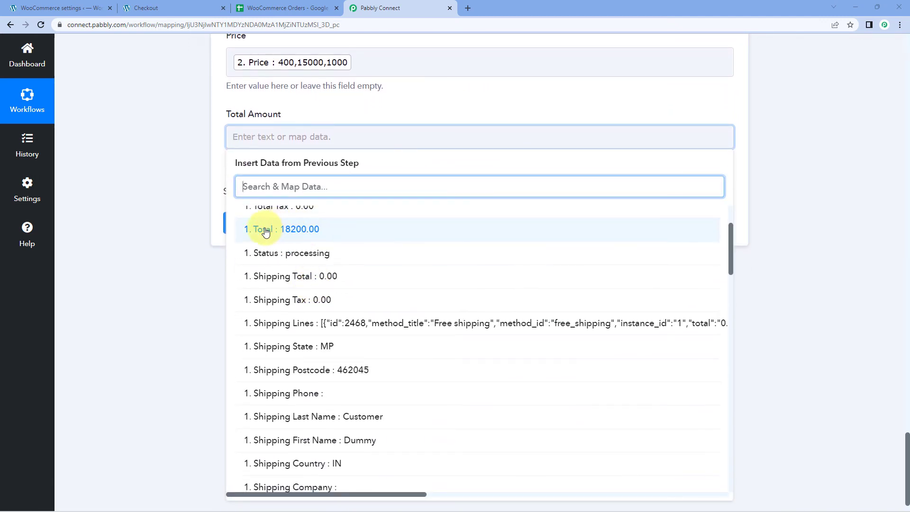
pyautogui.click(264, 228)
pyautogui.click(195, 169)
pyautogui.scroll(6, 195, 170)
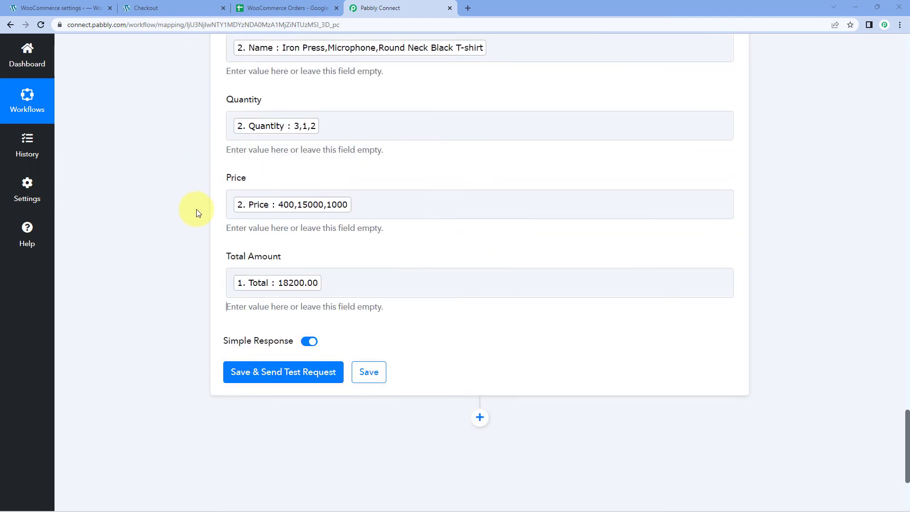
pyautogui.scroll(3, 183, 164)
pyautogui.scroll(-7, 201, 218)
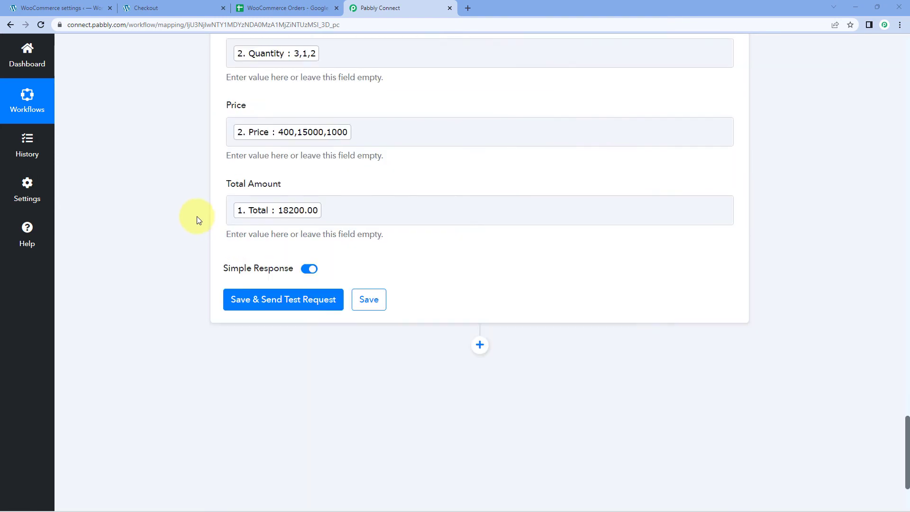
pyautogui.click(284, 284)
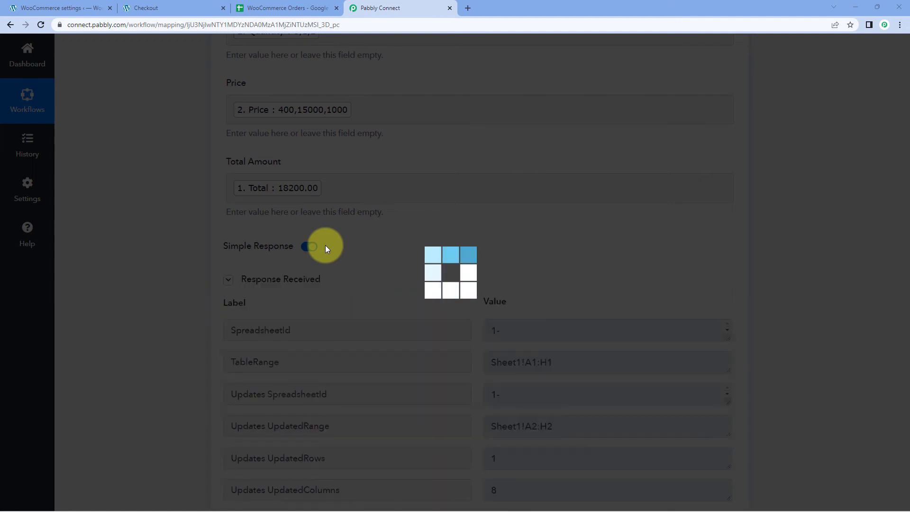
pyautogui.scroll(-2, 422, 246)
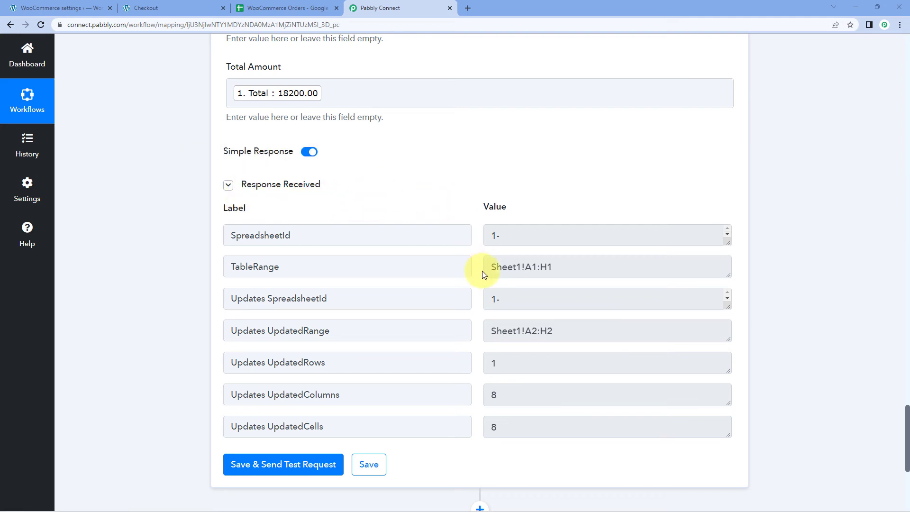
pyautogui.scroll(8, 407, 215)
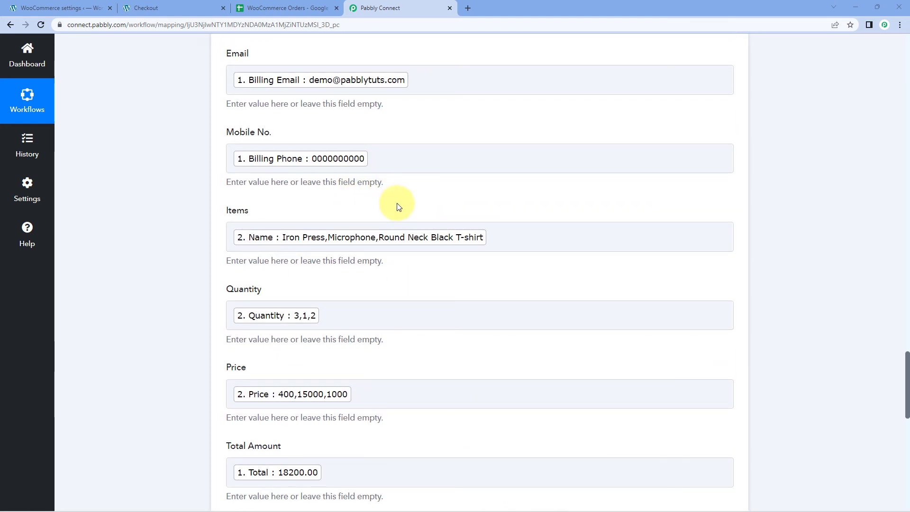
# - Glance at the Checkout confirmation, then bring up the WooCommerce Orders spreadsheet
pyautogui.click(163, 8)
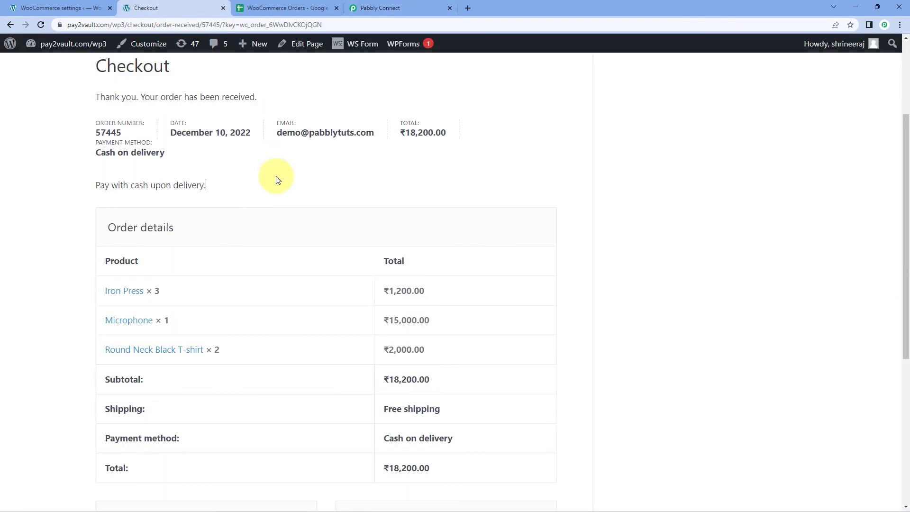
pyautogui.click(375, 7)
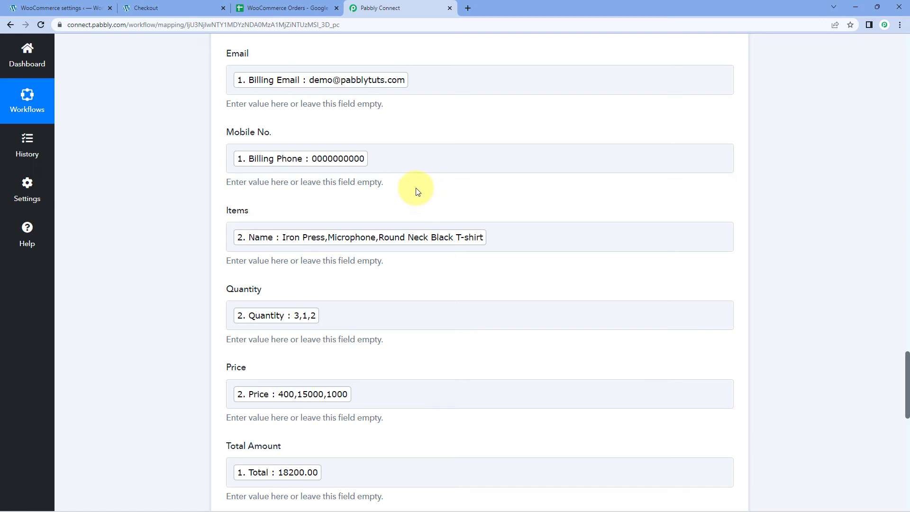
pyautogui.click(266, 8)
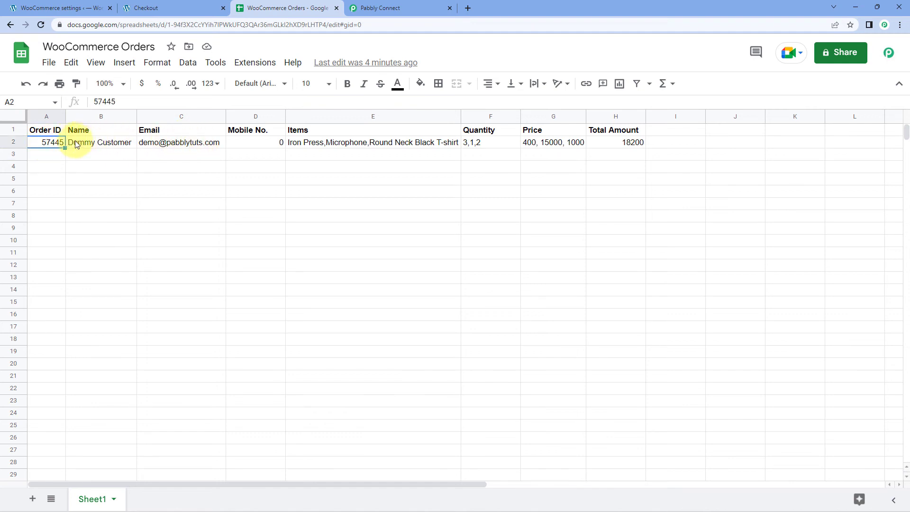
# - Check row 2's name, e-mail and Mobile No. (0) against the order confirmation page
pyautogui.click(101, 142)
pyautogui.click(161, 147)
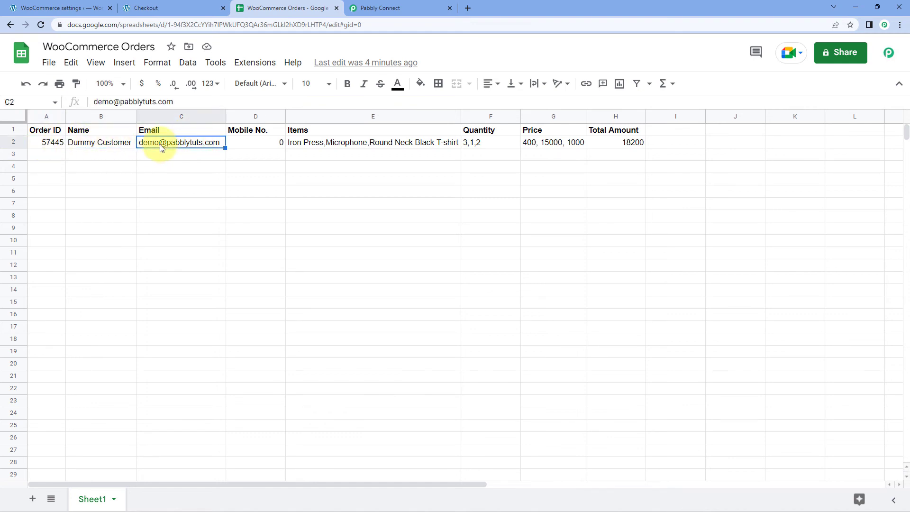
pyautogui.click(265, 145)
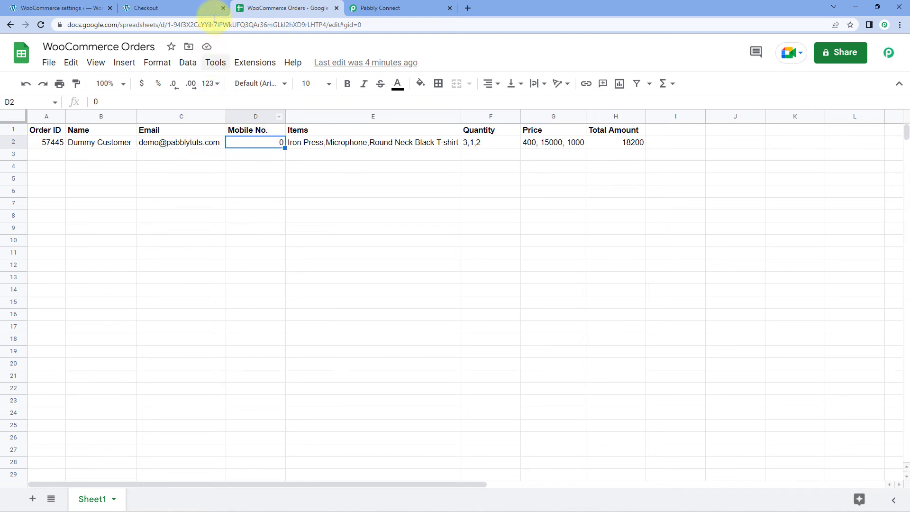
pyautogui.click(175, 6)
pyautogui.scroll(-5, 280, 189)
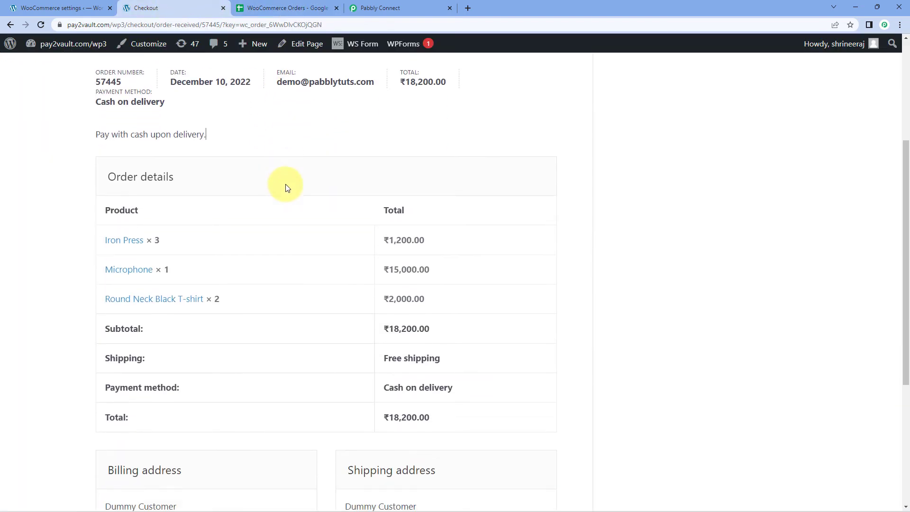
pyautogui.scroll(-1, 284, 194)
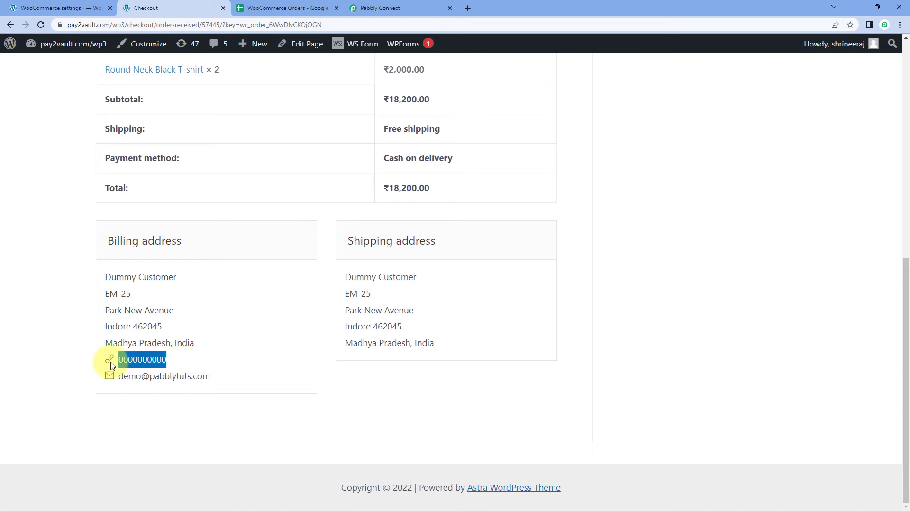
pyautogui.click(290, 7)
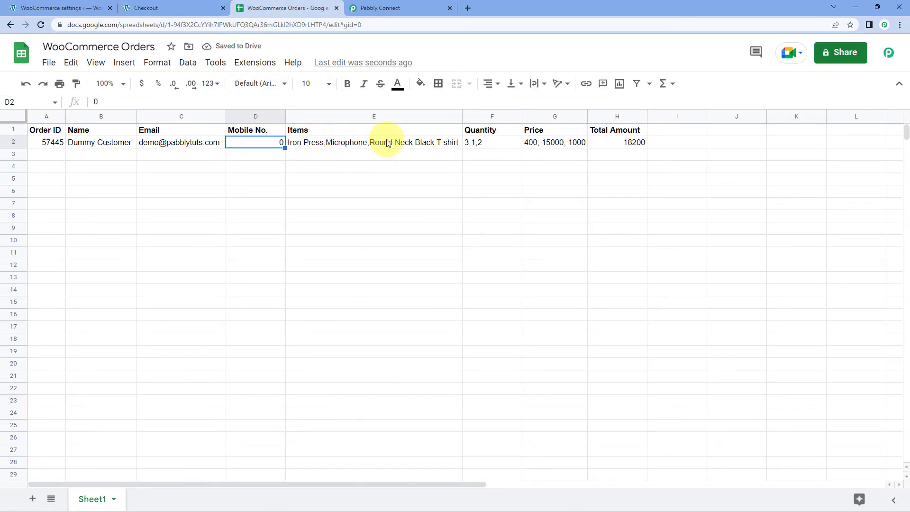
# - Widen column E, then verify quantities 3,1,2, the prices and total 18200 in row 2
pyautogui.click(407, 142)
pyautogui.moveTo(461, 114); pyautogui.dragTo(477, 114)
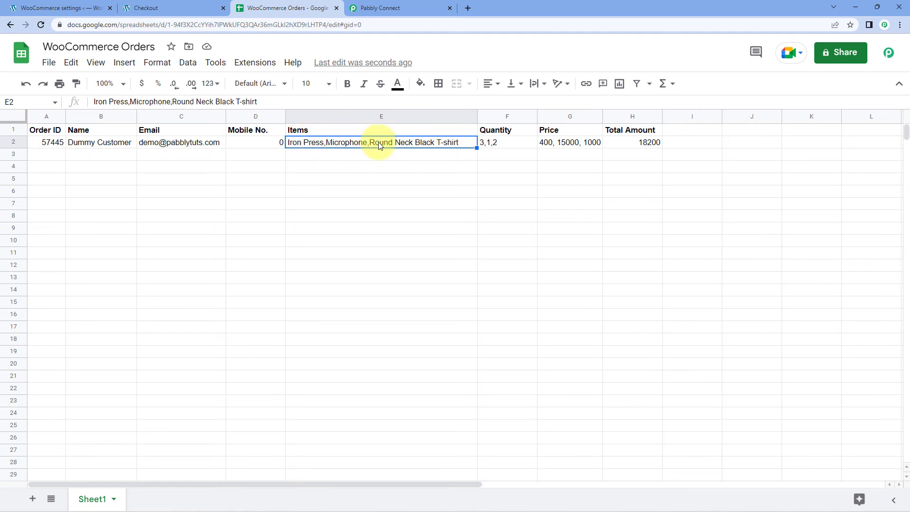
pyautogui.click(486, 142)
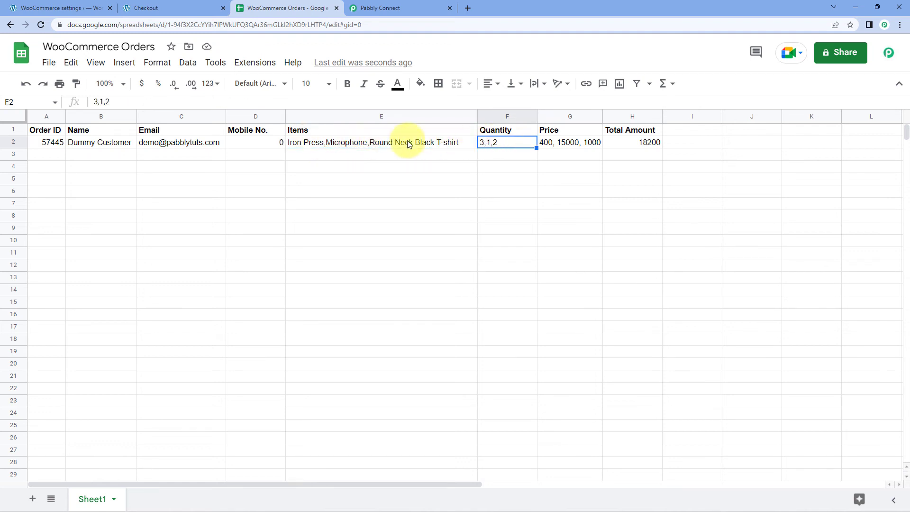
pyautogui.click(552, 145)
pyautogui.click(654, 142)
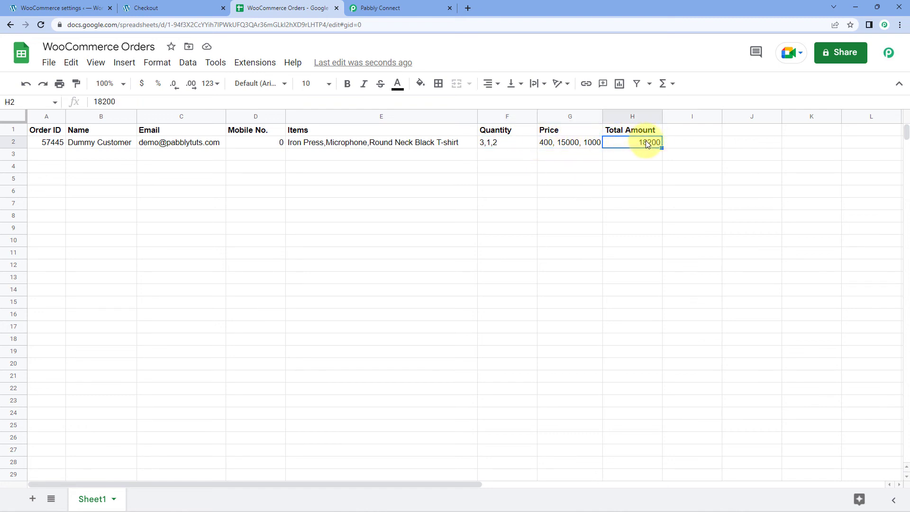
pyautogui.click(97, 154)
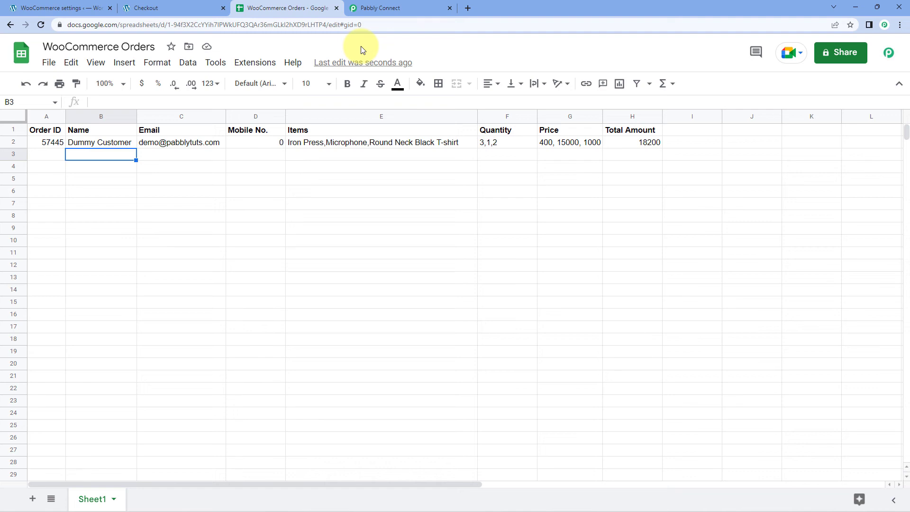
# - Collapse the Line Itemizer and WooCommerce trigger steps, then go back to the store tab
pyautogui.click(394, 8)
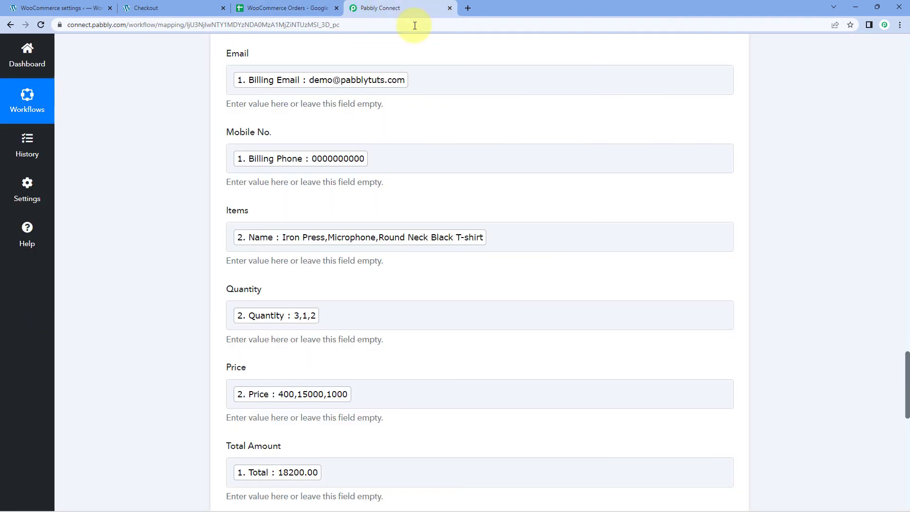
pyautogui.scroll(10, 768, 215)
pyautogui.scroll(12, 759, 202)
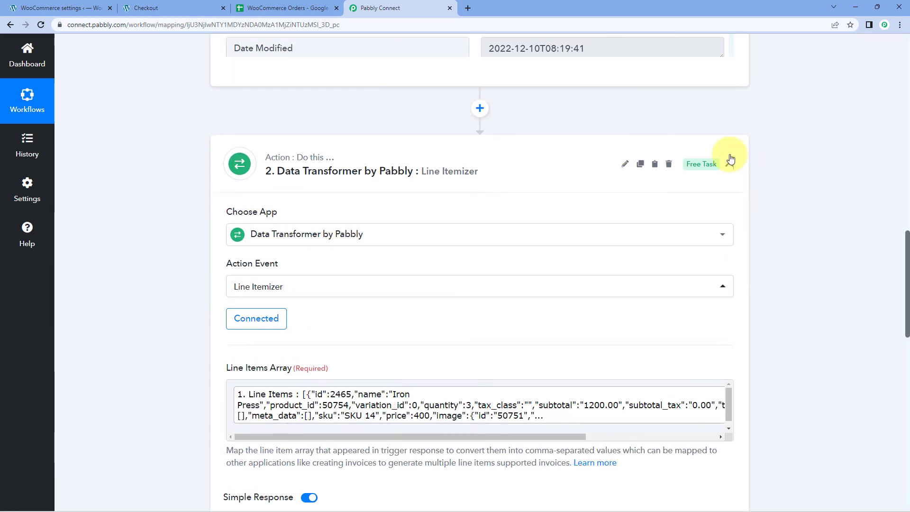
pyautogui.click(730, 161)
pyautogui.scroll(20, 763, 139)
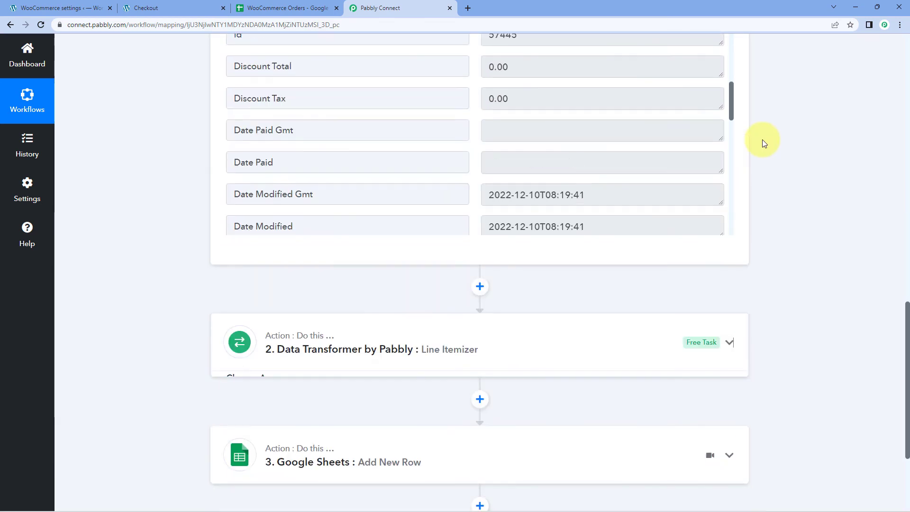
pyautogui.click(730, 202)
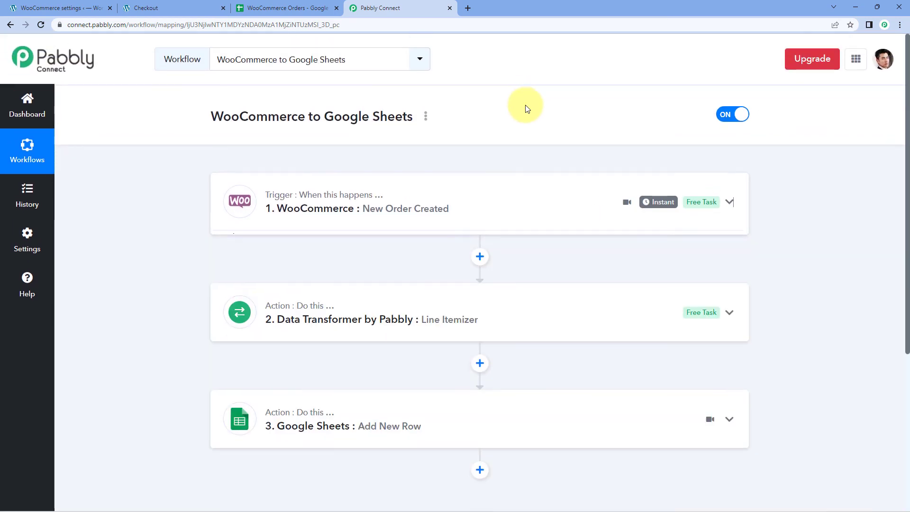
pyautogui.click(162, 8)
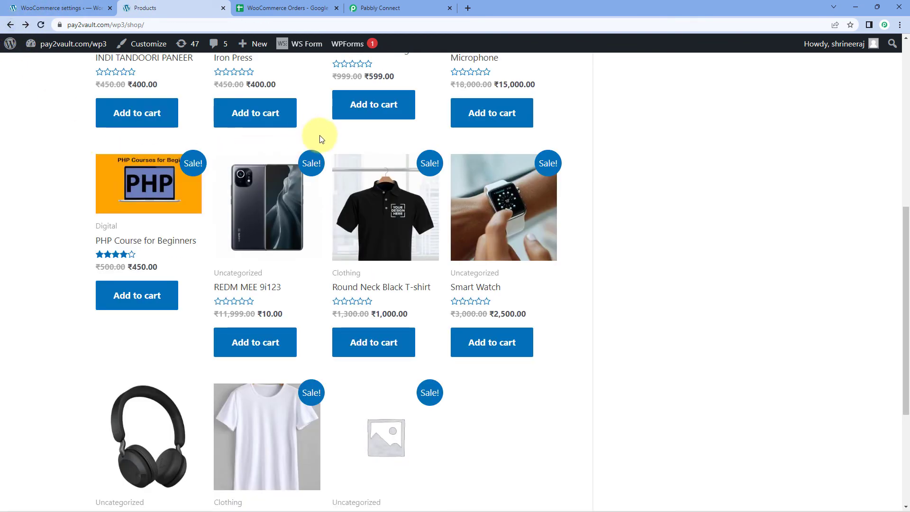
# - Add Java Course for Beginners to the cart and return to the shop
pyautogui.scroll(4, 317, 145)
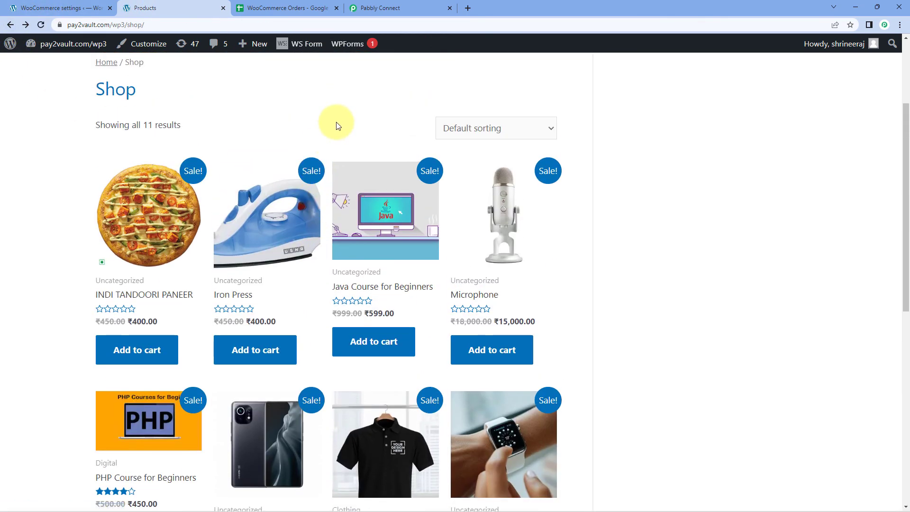
pyautogui.scroll(-1, 337, 124)
pyautogui.scroll(-2, 336, 123)
pyautogui.scroll(1, 380, 171)
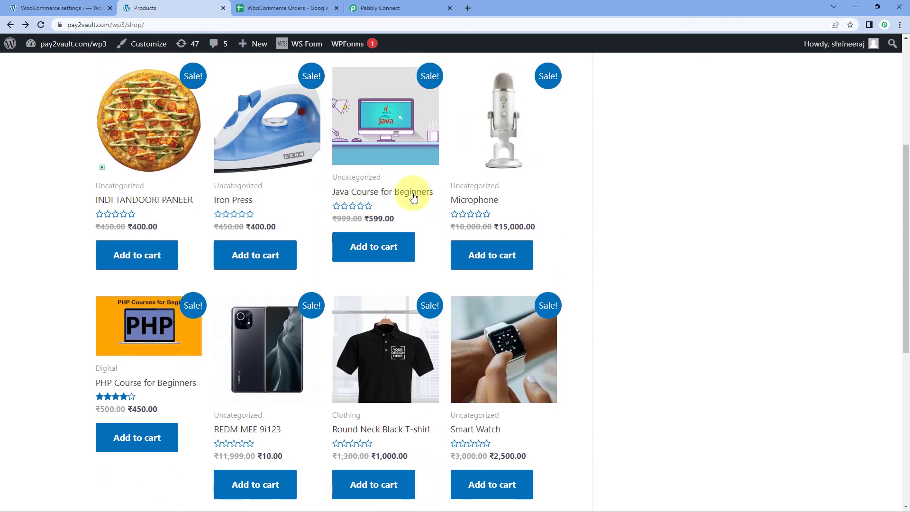
pyautogui.click(371, 247)
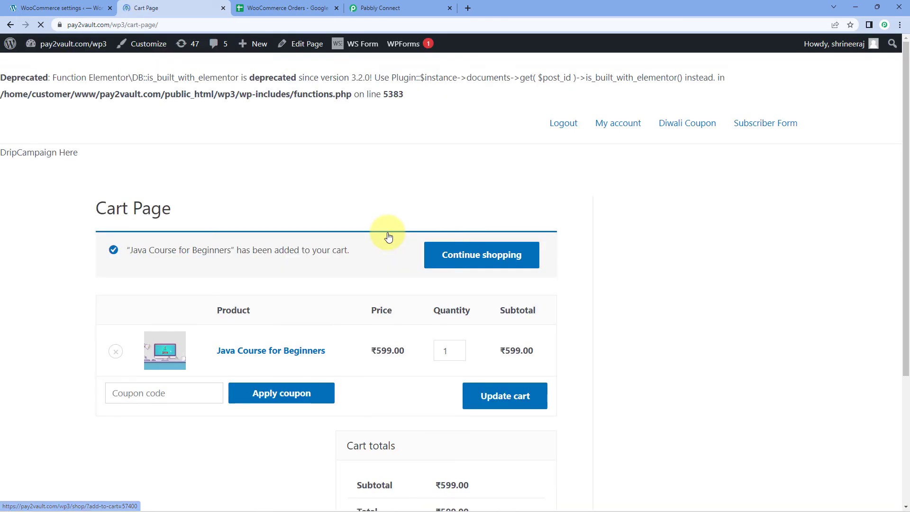
pyautogui.scroll(-1, 388, 236)
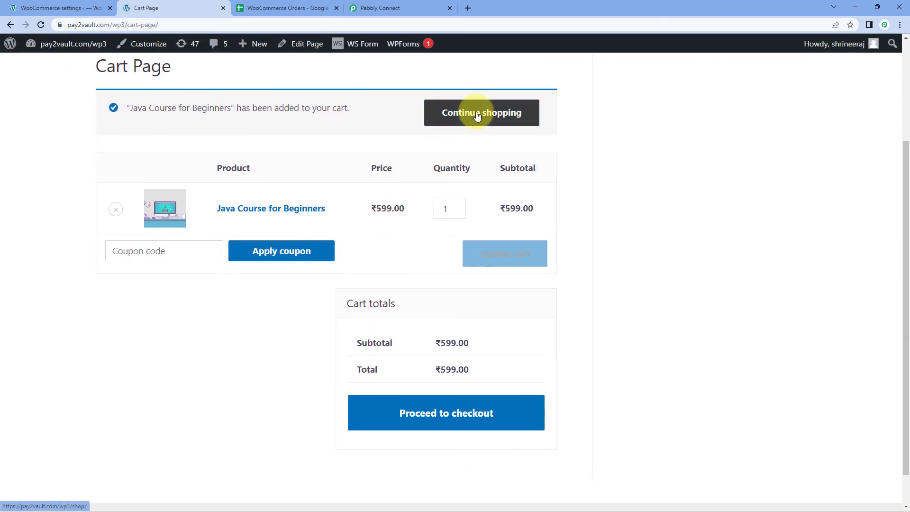
pyautogui.click(457, 113)
# - Raise White Round Neck T-shirt to 6, update the cart to ₹6,599.00, and proceed to checkout
pyautogui.scroll(-7, 355, 206)
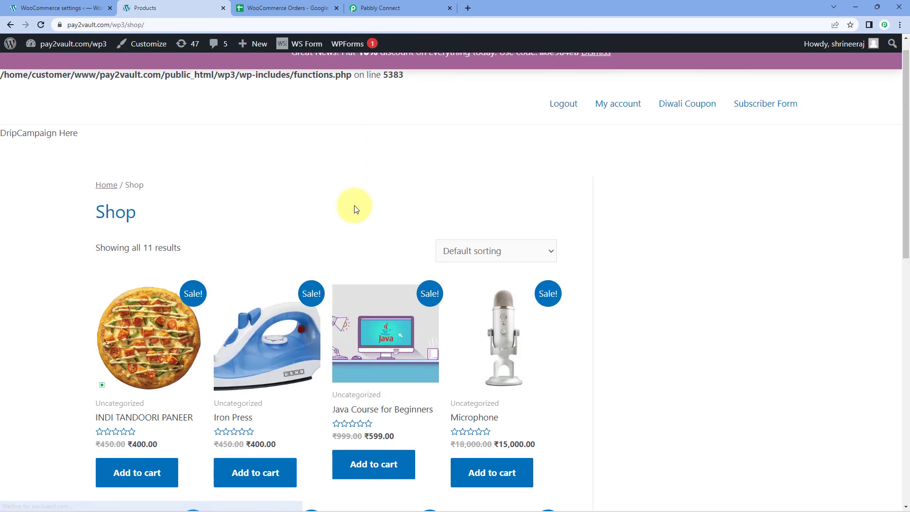
pyautogui.scroll(-5, 354, 205)
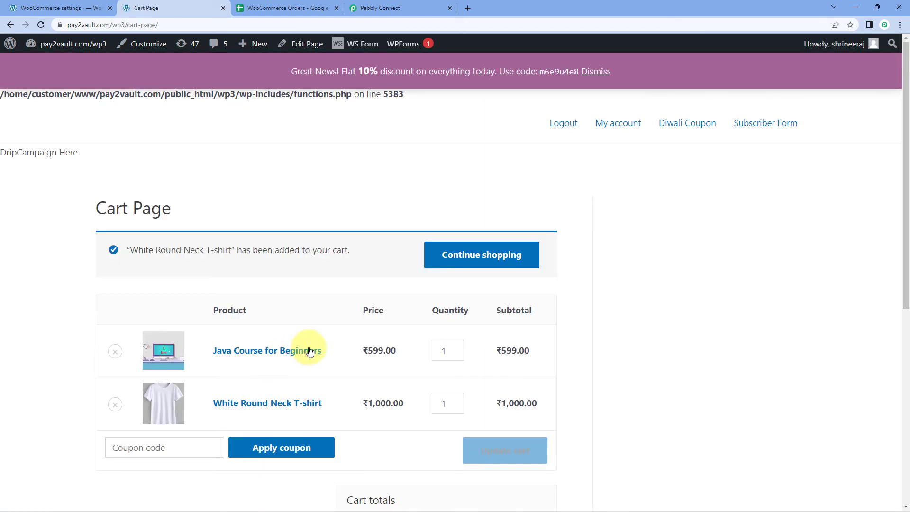
pyautogui.scroll(-2, 417, 322)
pyautogui.click(456, 305)
pyautogui.click(456, 306)
pyautogui.click(456, 306)
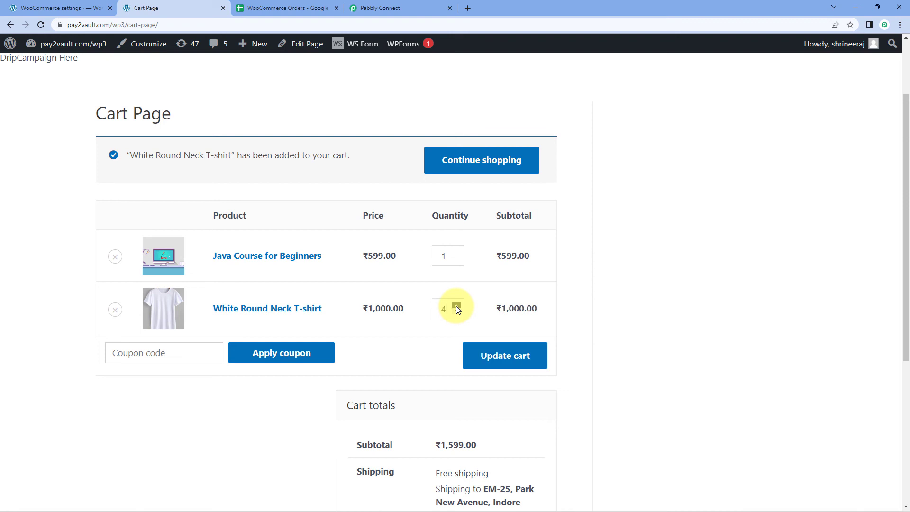
pyautogui.click(488, 356)
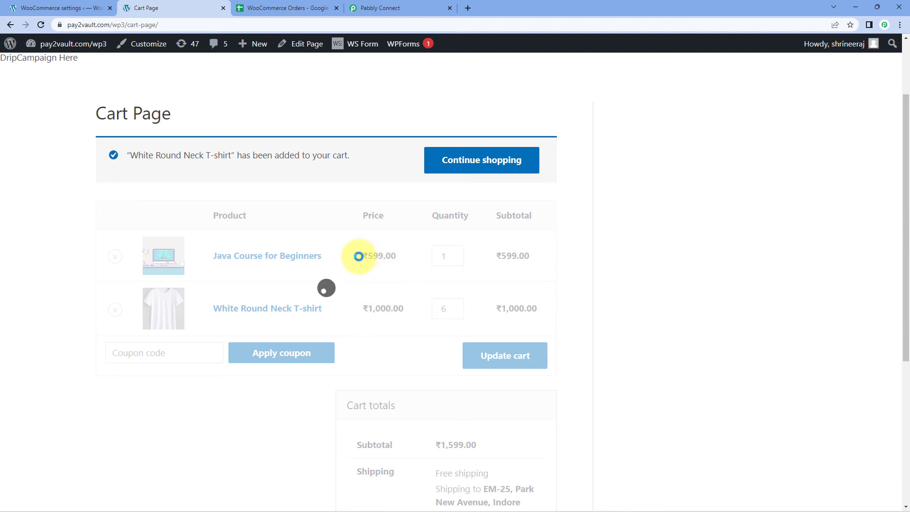
pyautogui.scroll(-3, 375, 280)
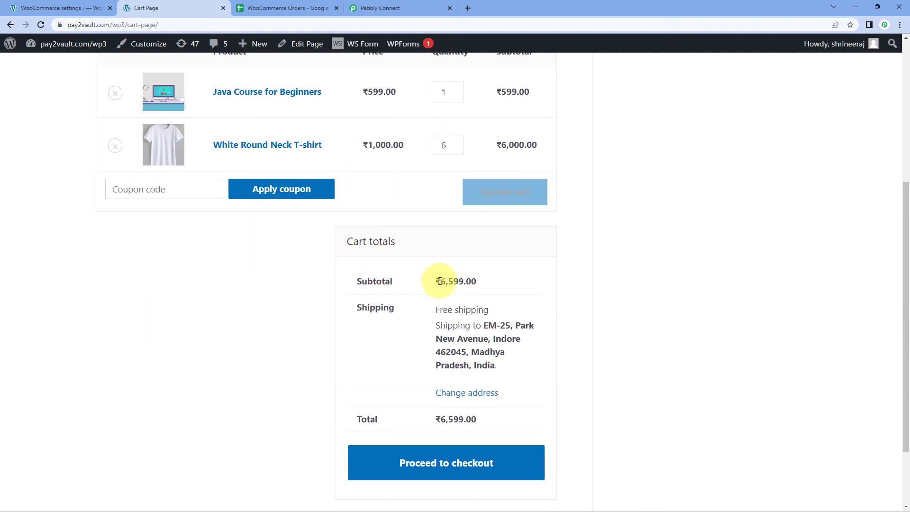
pyautogui.moveTo(439, 282); pyautogui.dragTo(479, 286)
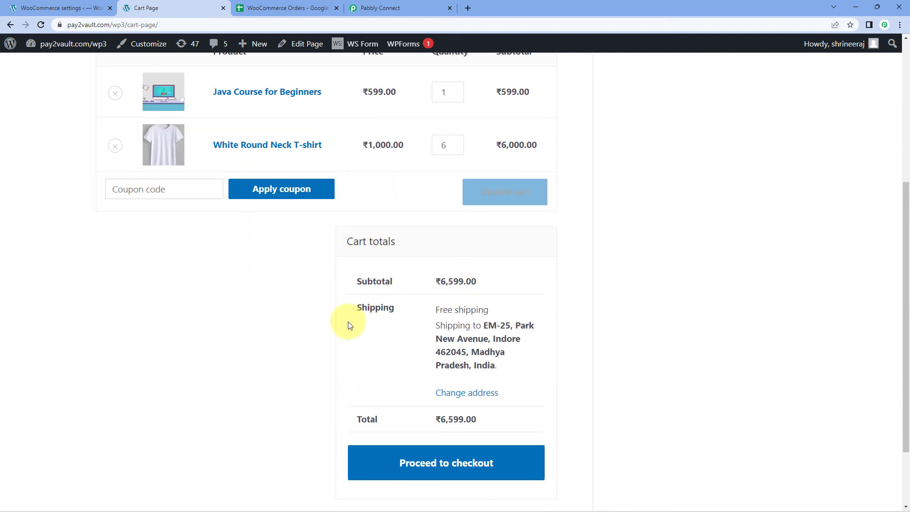
pyautogui.scroll(-2, 474, 355)
pyautogui.click(521, 376)
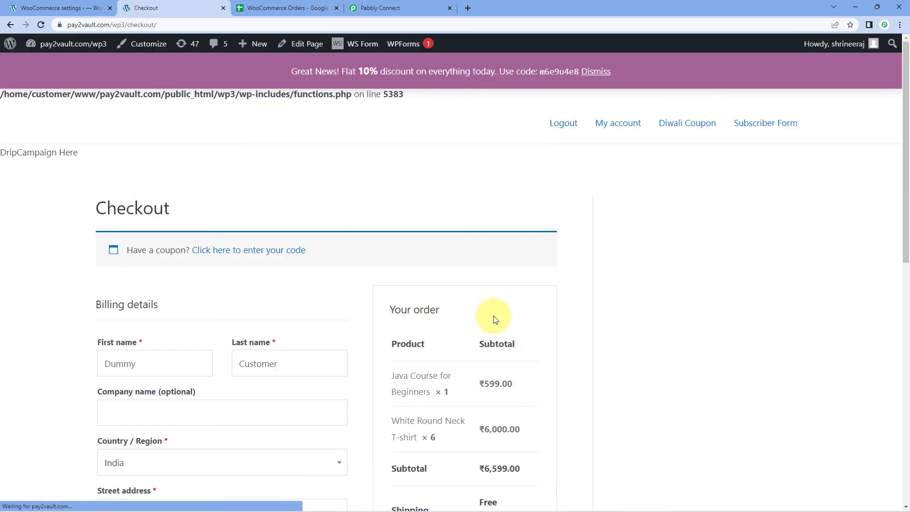
# - Change the billing first name, email and phone number, then place the cash-on-delivery order
pyautogui.scroll(-3, 345, 214)
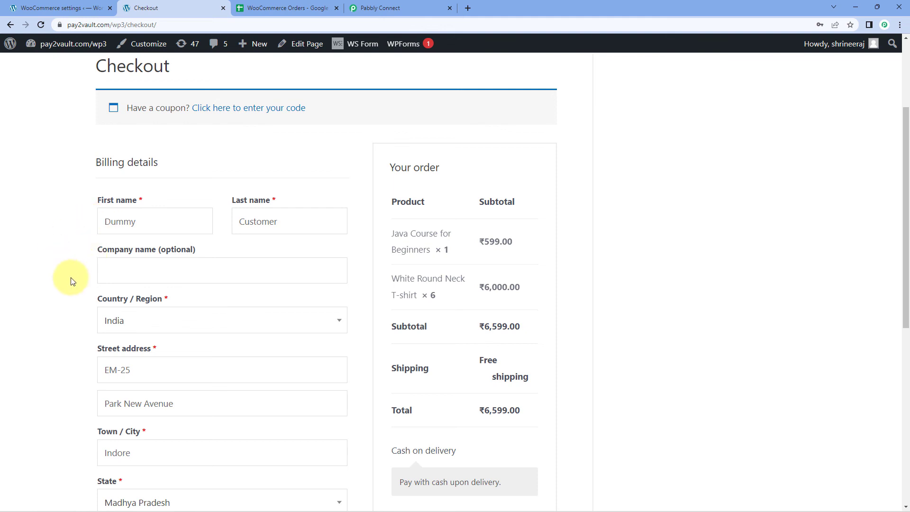
pyautogui.moveTo(162, 221); pyautogui.dragTo(47, 233)
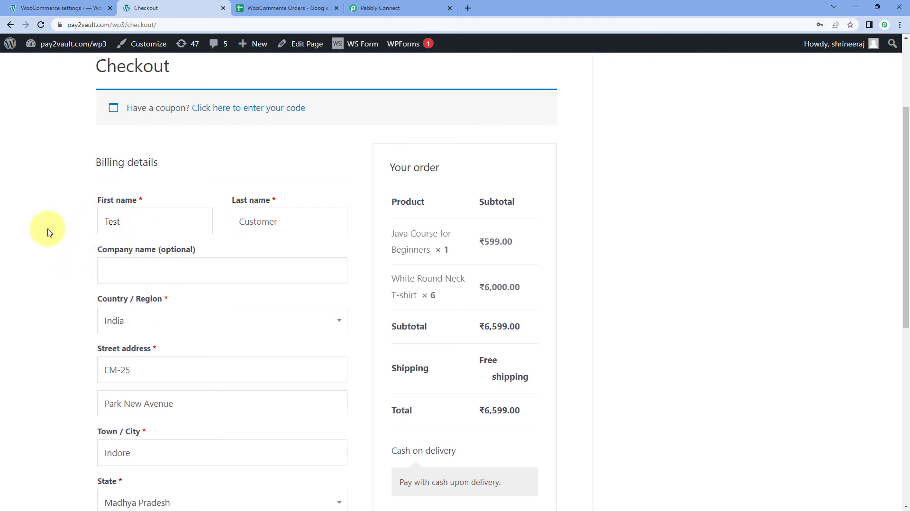
pyautogui.scroll(-8, 48, 232)
pyautogui.doubleClick(113, 273)
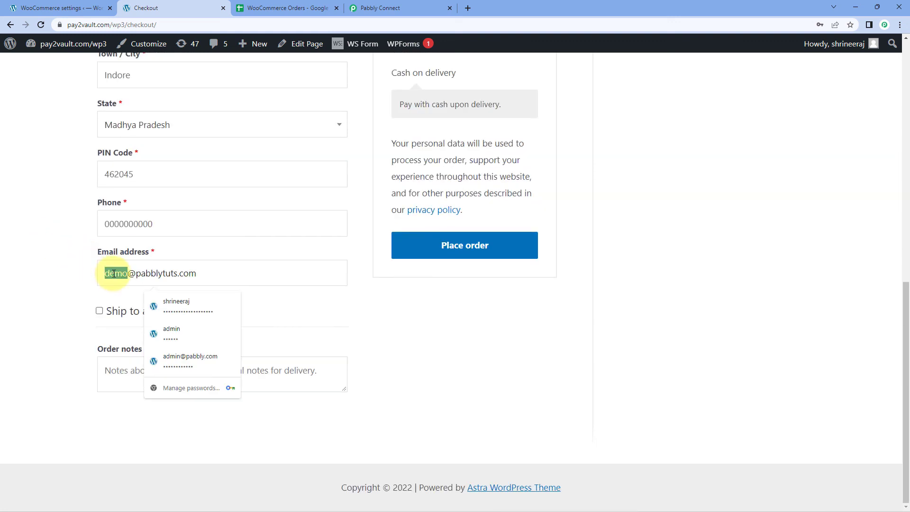
pyautogui.write('test')
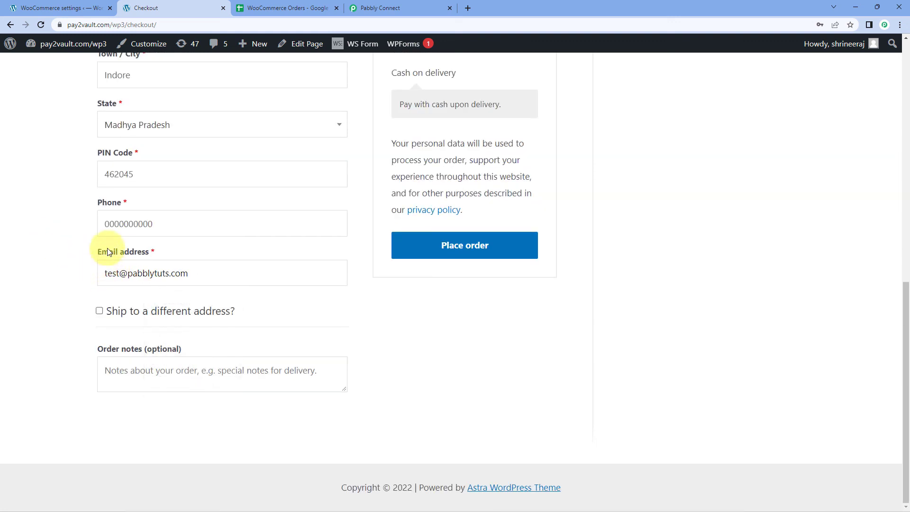
pyautogui.click(108, 225)
pyautogui.press('BackSpace')
pyautogui.write('1')
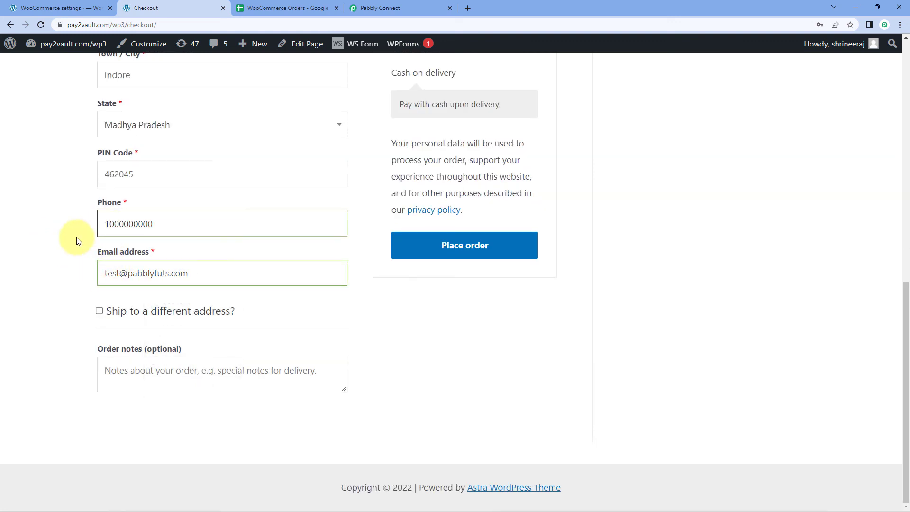
pyautogui.scroll(2, 370, 173)
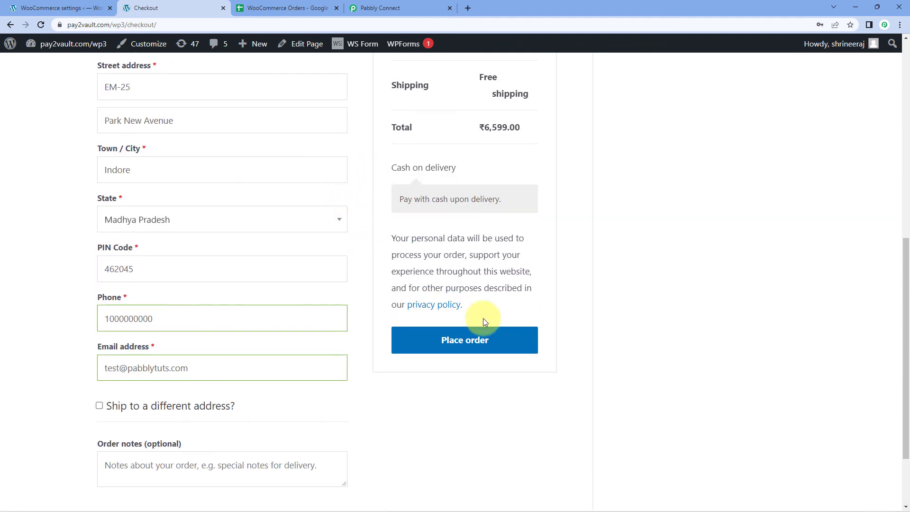
pyautogui.click(508, 338)
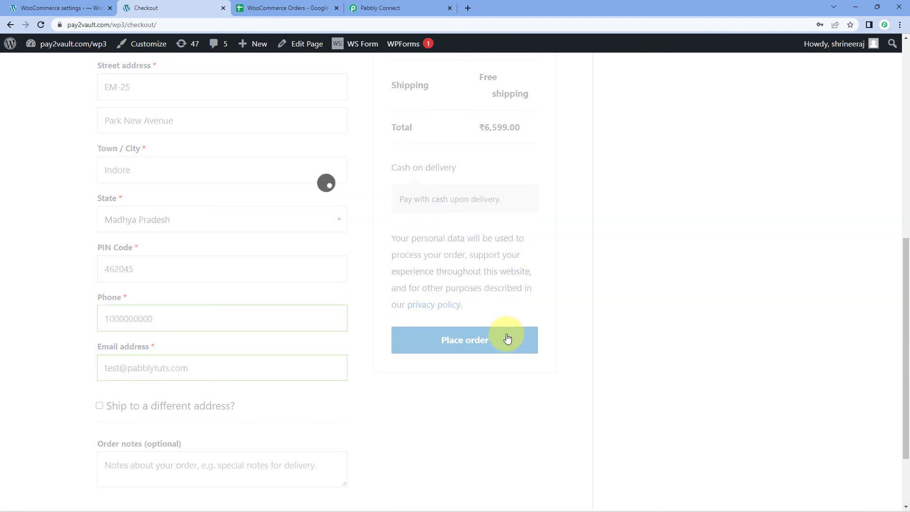
# - Review the order details: Java Course for Beginners and White Round Neck T-shirt ×6
pyautogui.scroll(-3, 422, 174)
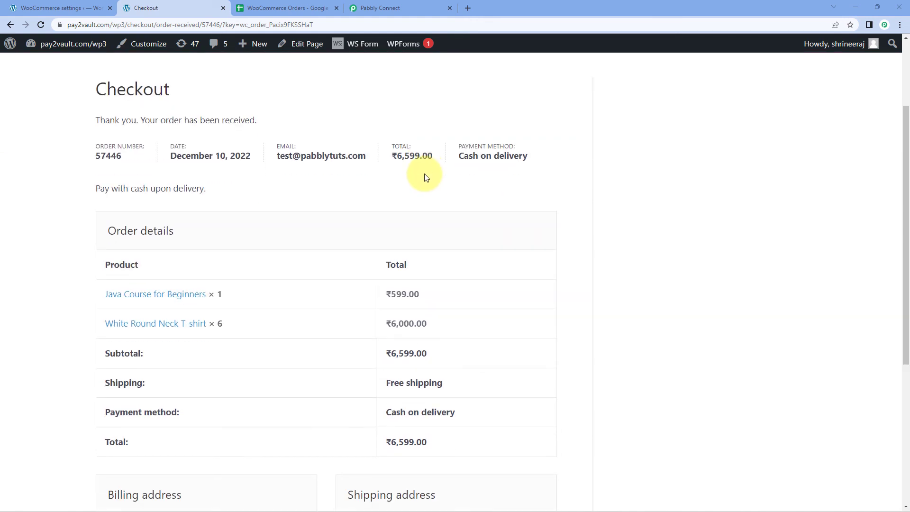
pyautogui.scroll(-1, 264, 167)
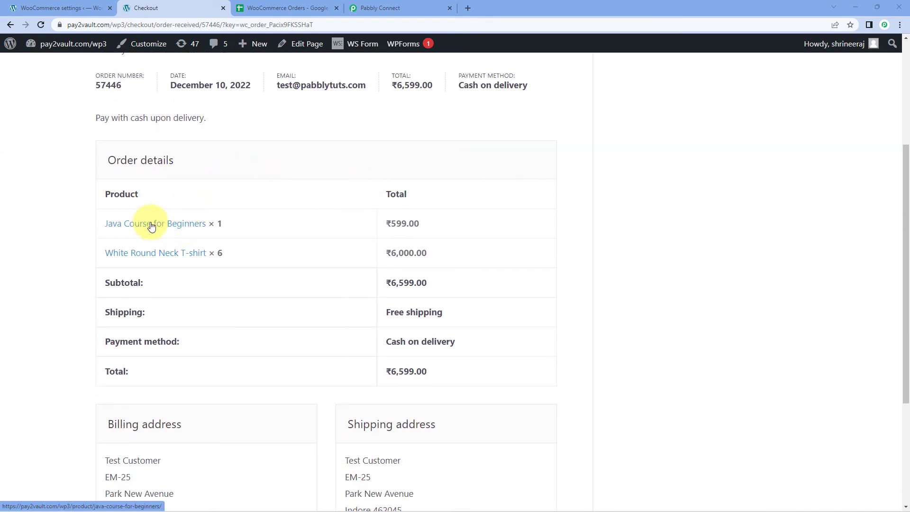
pyautogui.moveTo(98, 227); pyautogui.dragTo(209, 227)
pyautogui.click(243, 227)
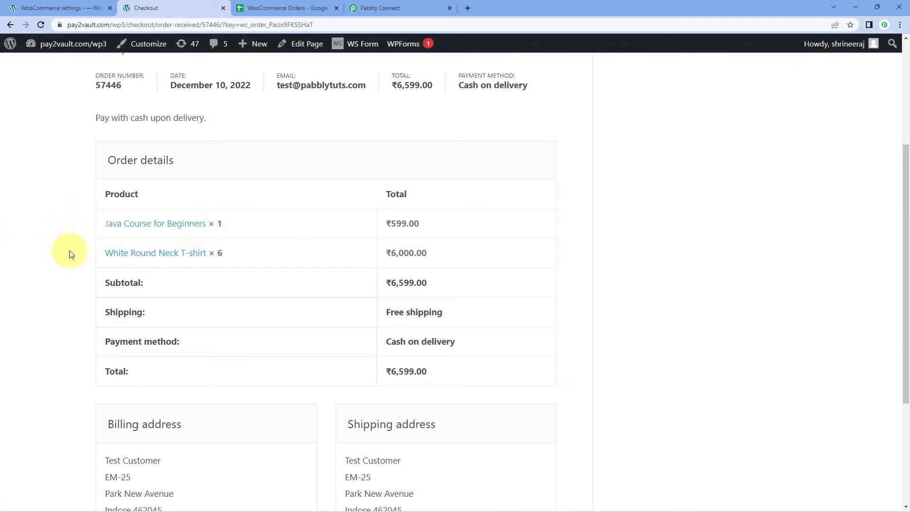
pyautogui.moveTo(94, 258); pyautogui.dragTo(270, 264)
pyautogui.click(219, 252)
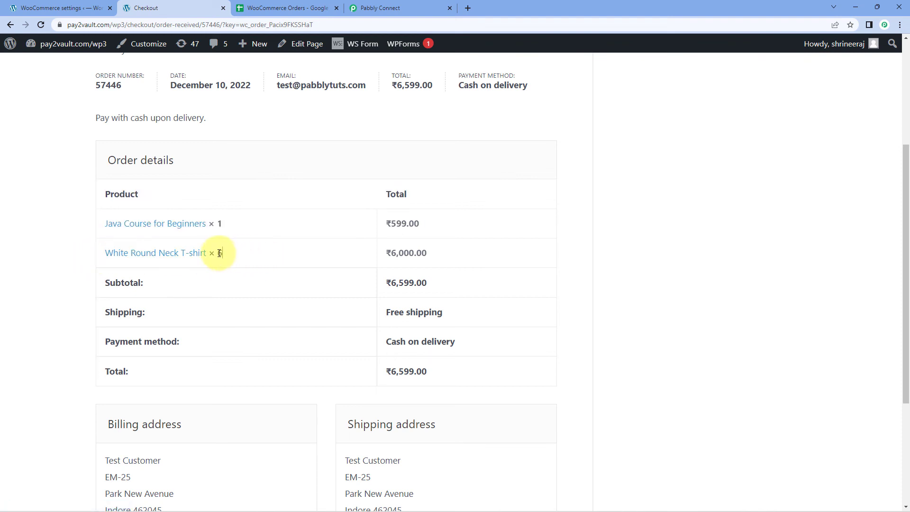
pyautogui.doubleClick(220, 253)
pyautogui.click(260, 197)
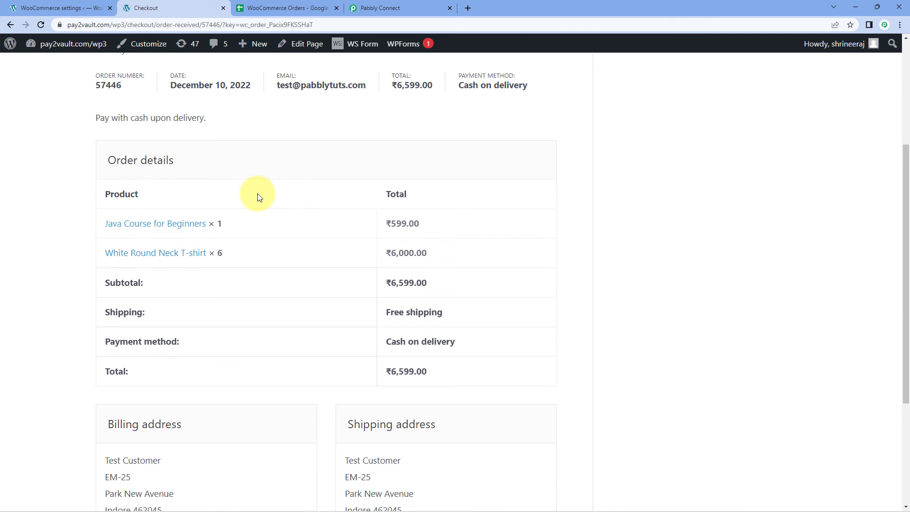
pyautogui.scroll(1, 286, 142)
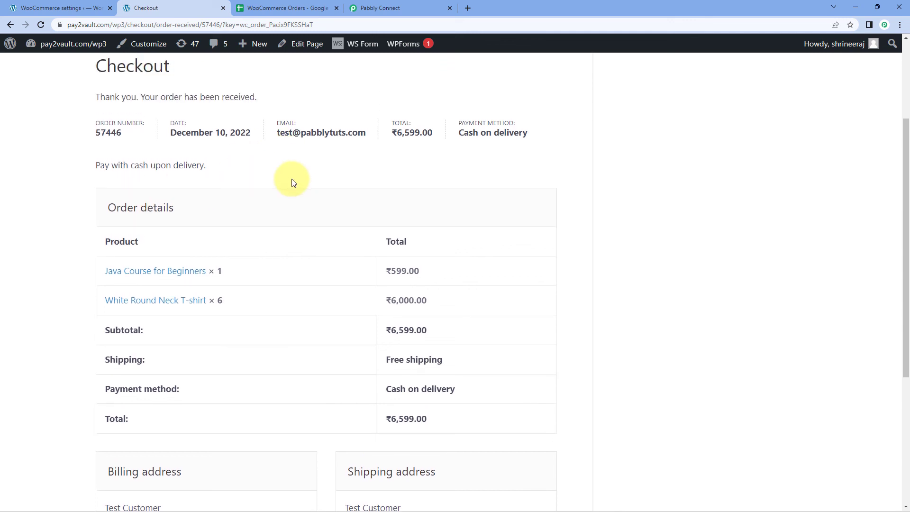
# - Check row 3's order ID, name, email, mobile, items, quantities 1,6, prices 599, 1000 and total 6599
pyautogui.click(285, 3)
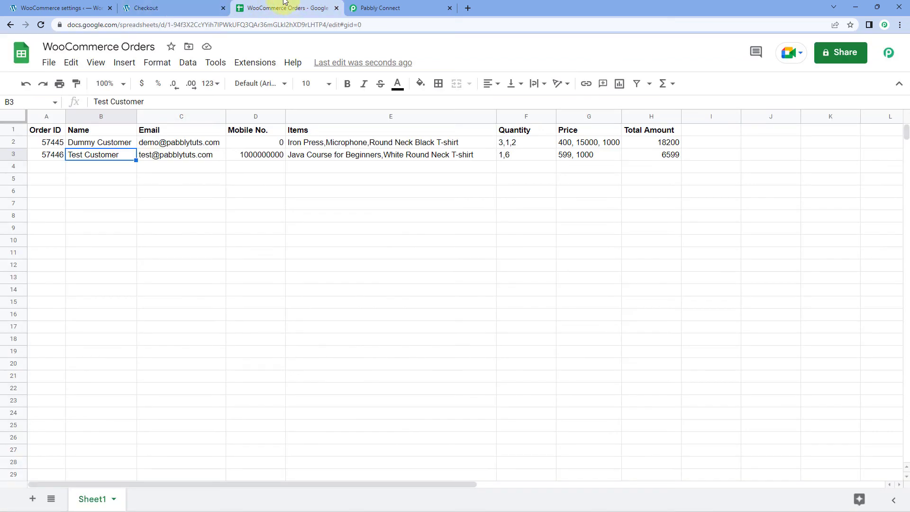
pyautogui.click(93, 169)
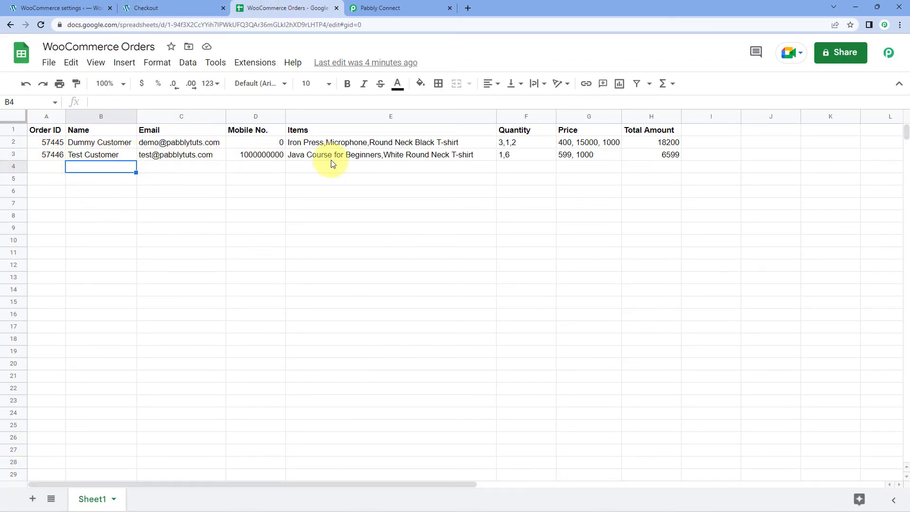
pyautogui.click(48, 155)
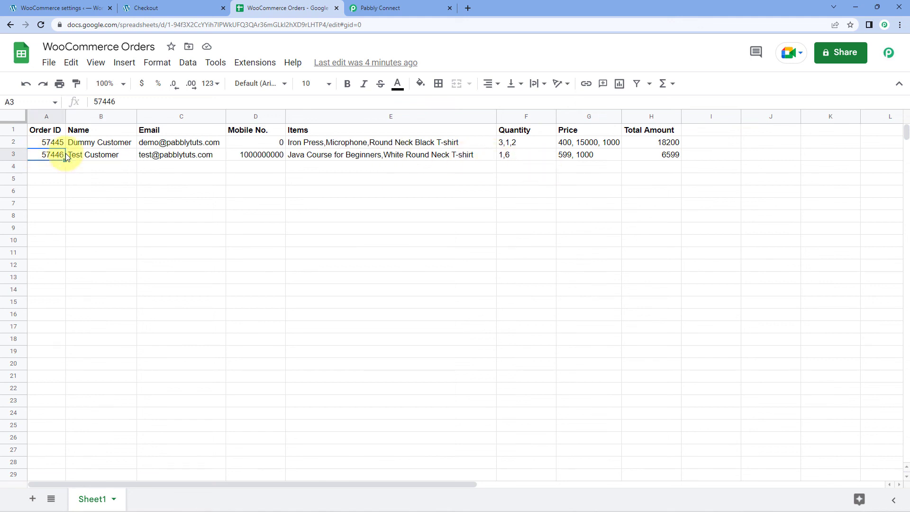
pyautogui.click(102, 158)
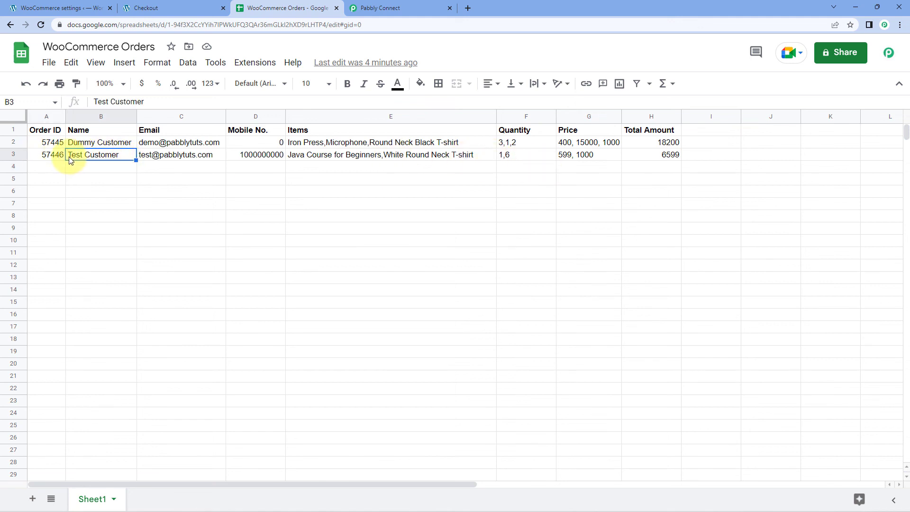
pyautogui.click(170, 159)
pyautogui.click(240, 159)
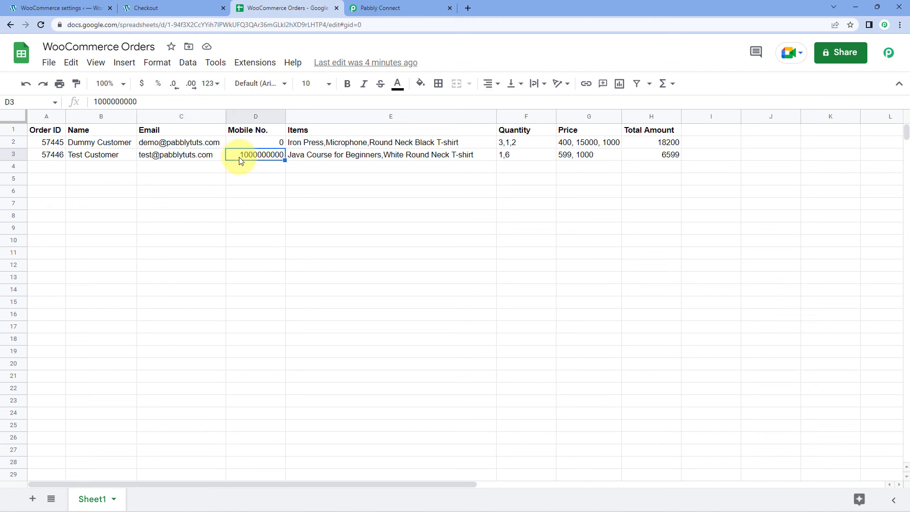
pyautogui.click(335, 155)
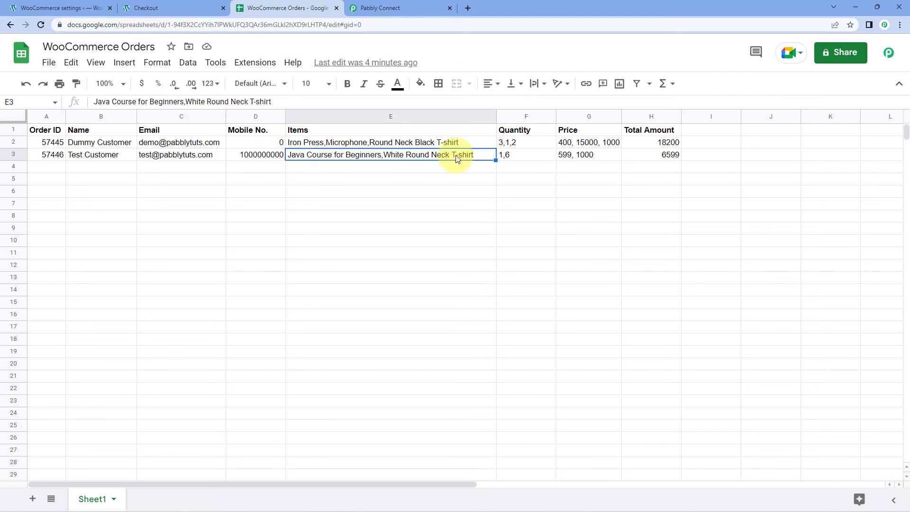
pyautogui.click(508, 156)
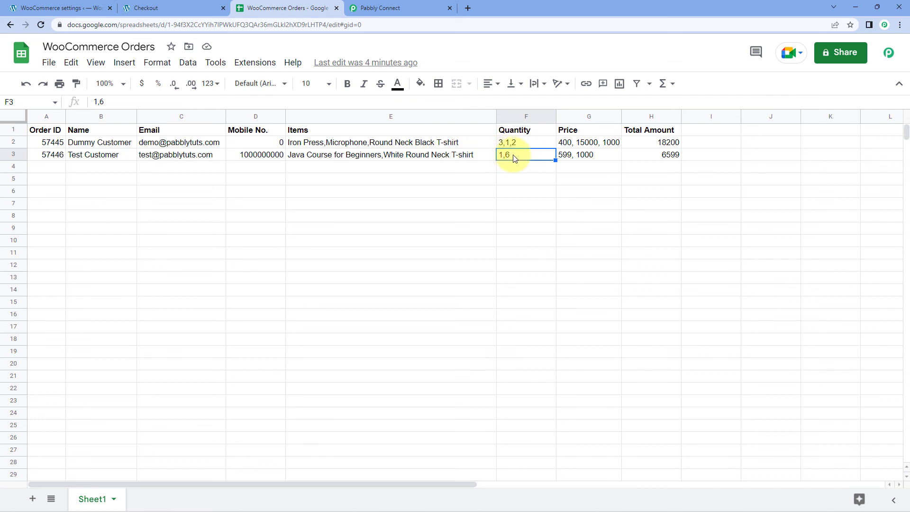
pyautogui.click(569, 161)
pyautogui.click(640, 158)
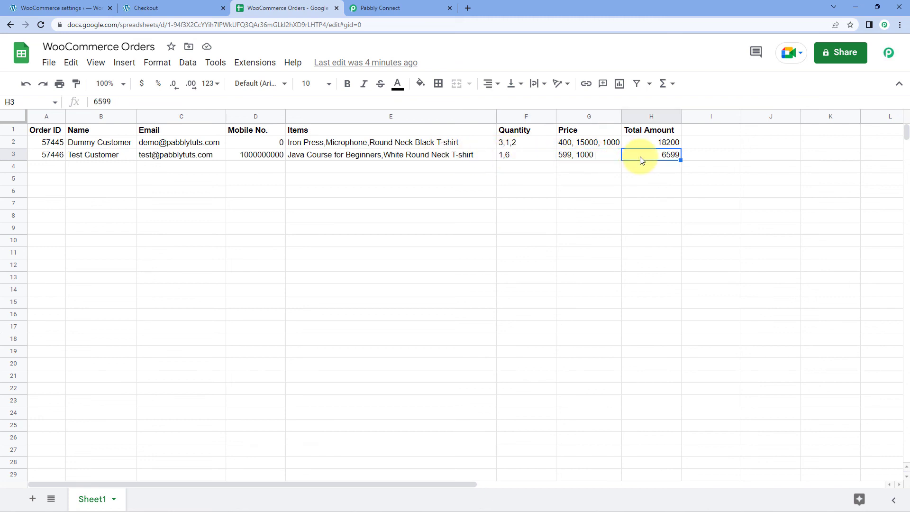
pyautogui.click(171, 166)
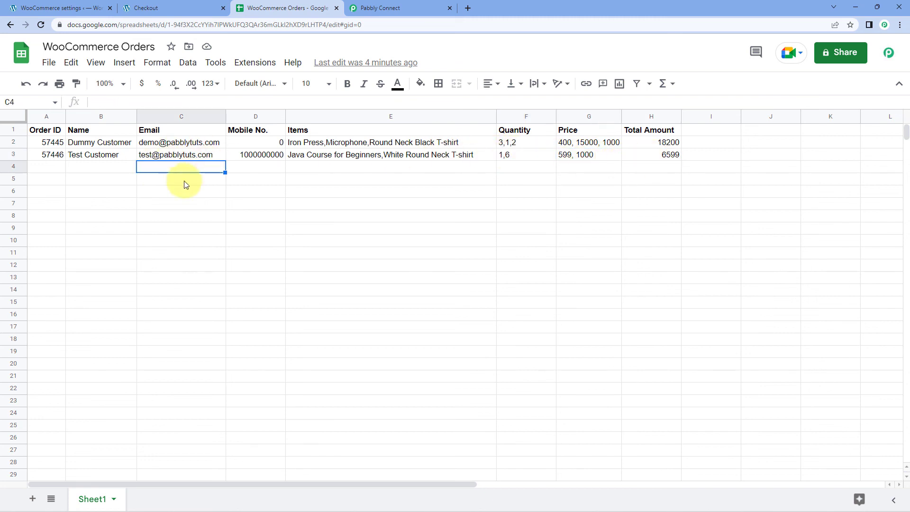
pyautogui.click(438, 8)
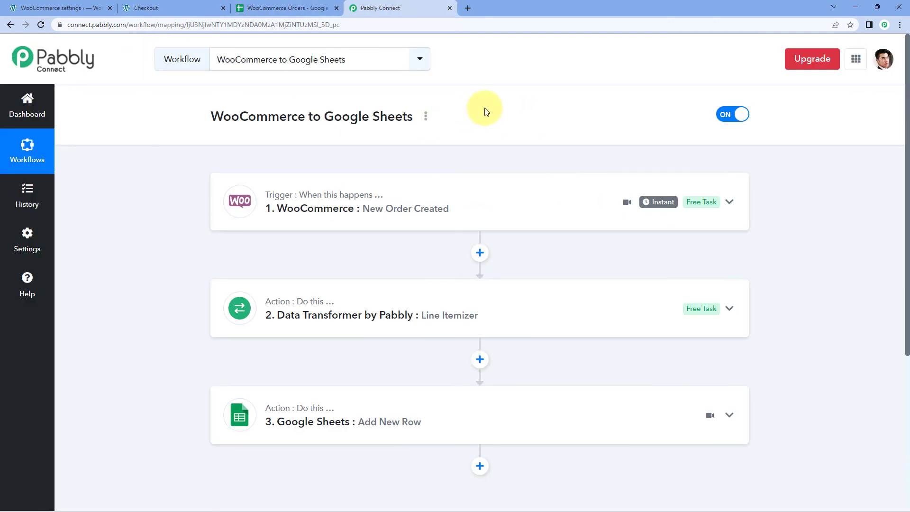